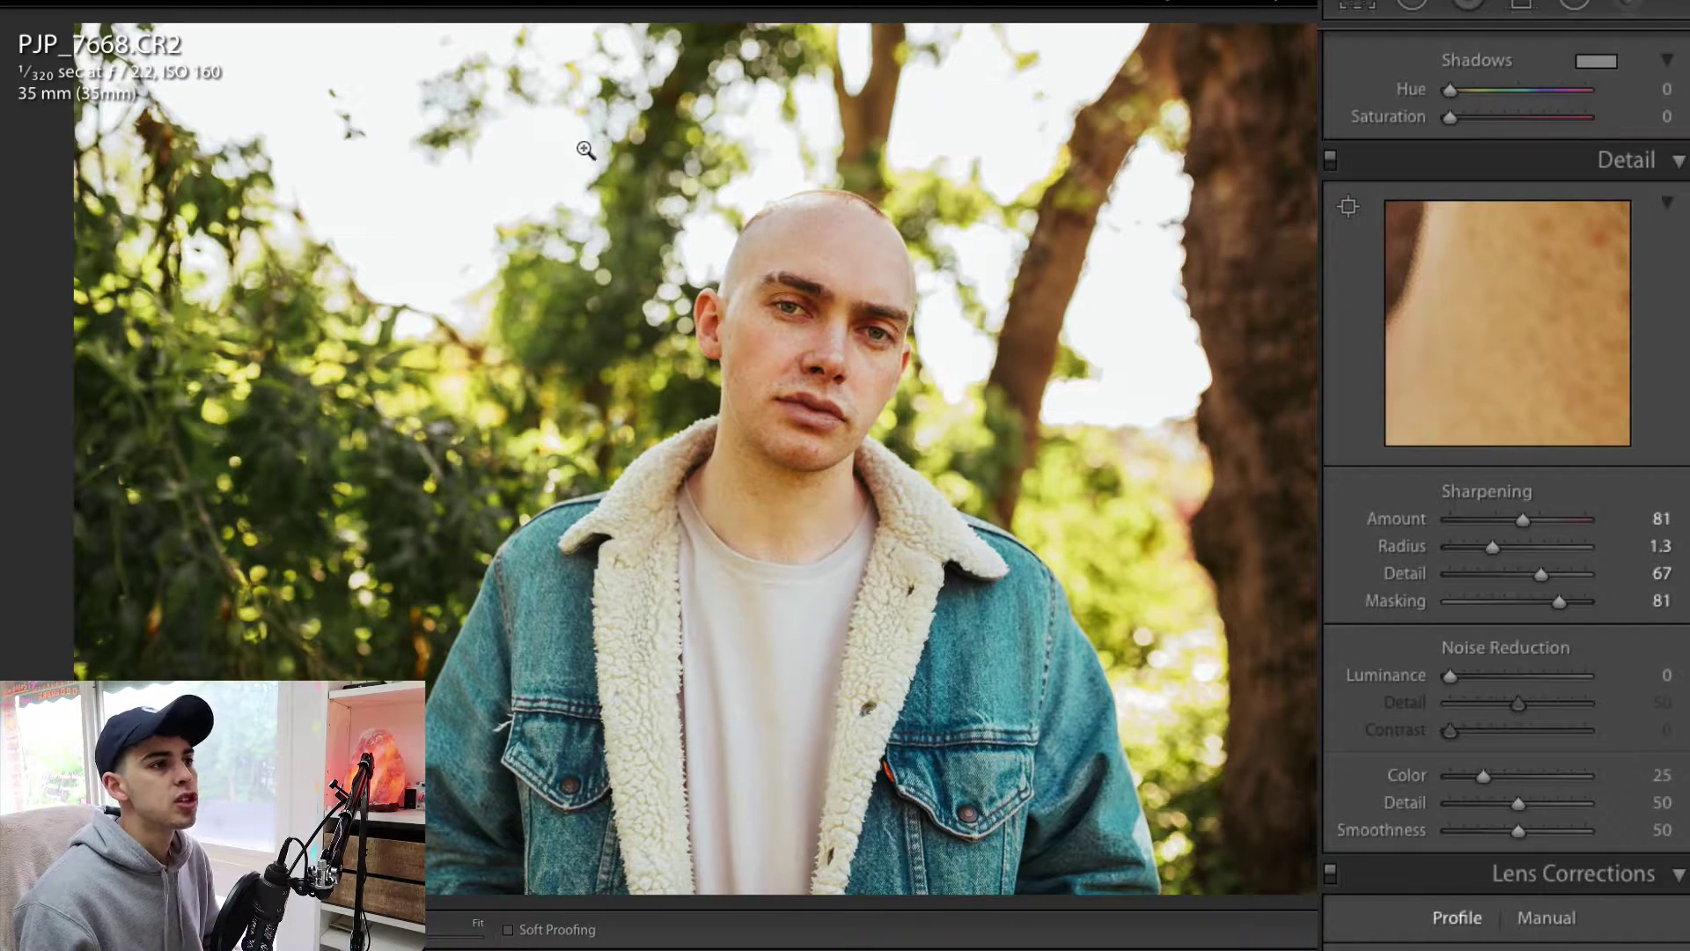
Zoom to 1:1 between the eyebrows and toggle sharpening off and on repeatedly to compare
click(843, 290)
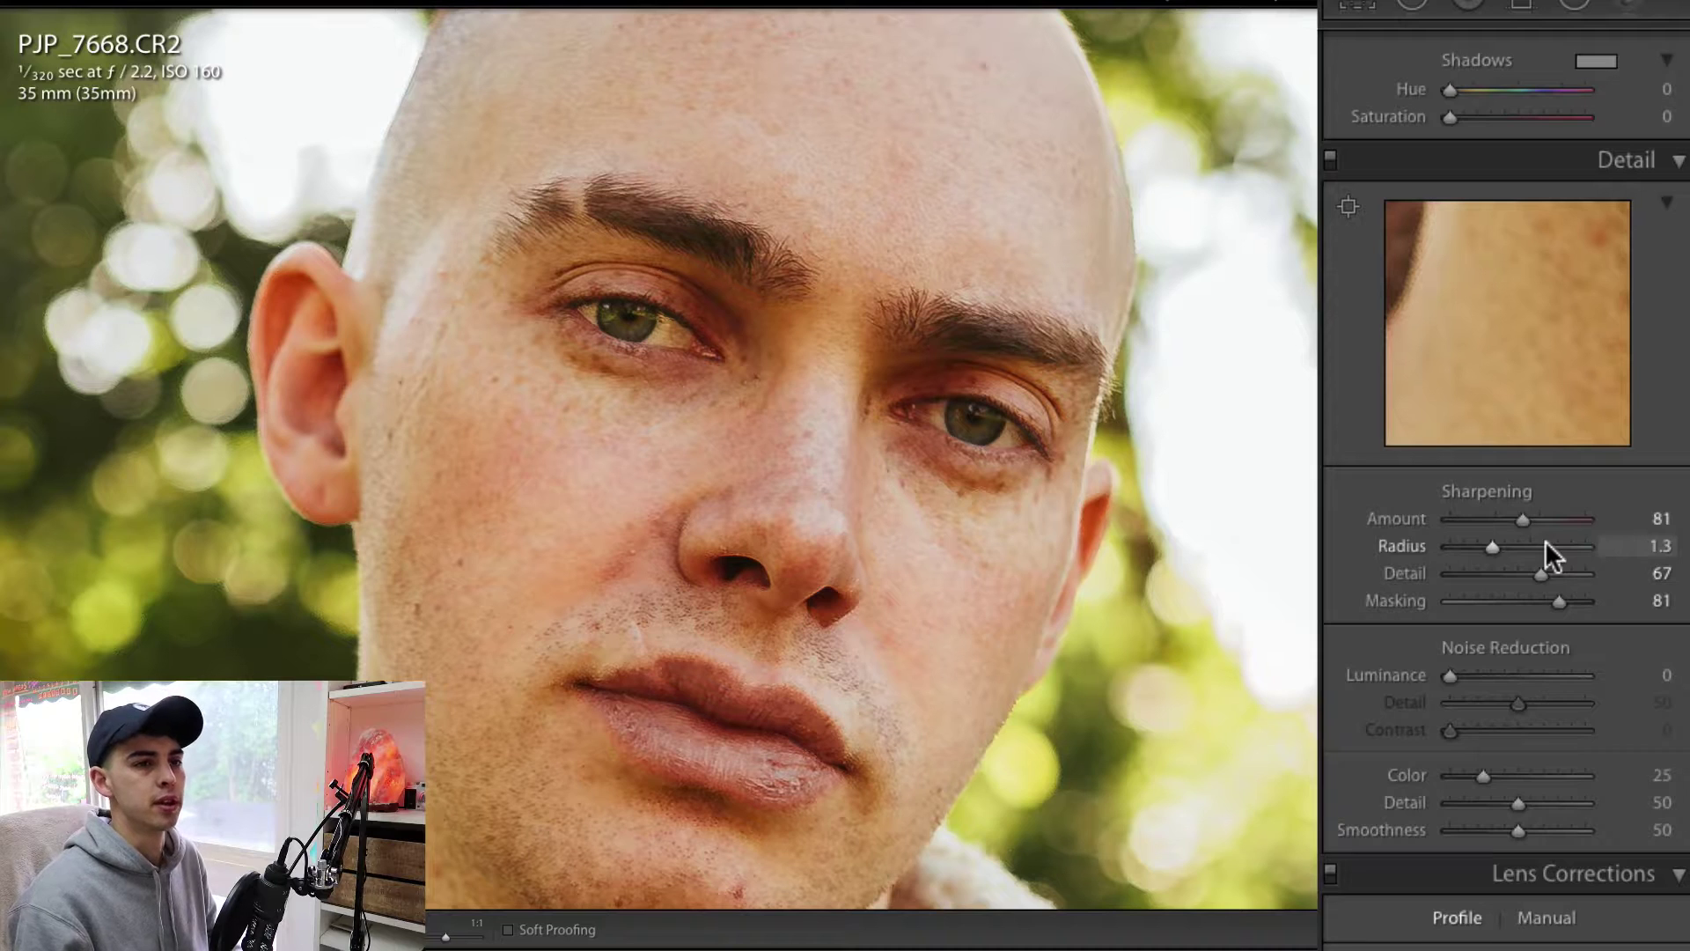
click(1330, 157)
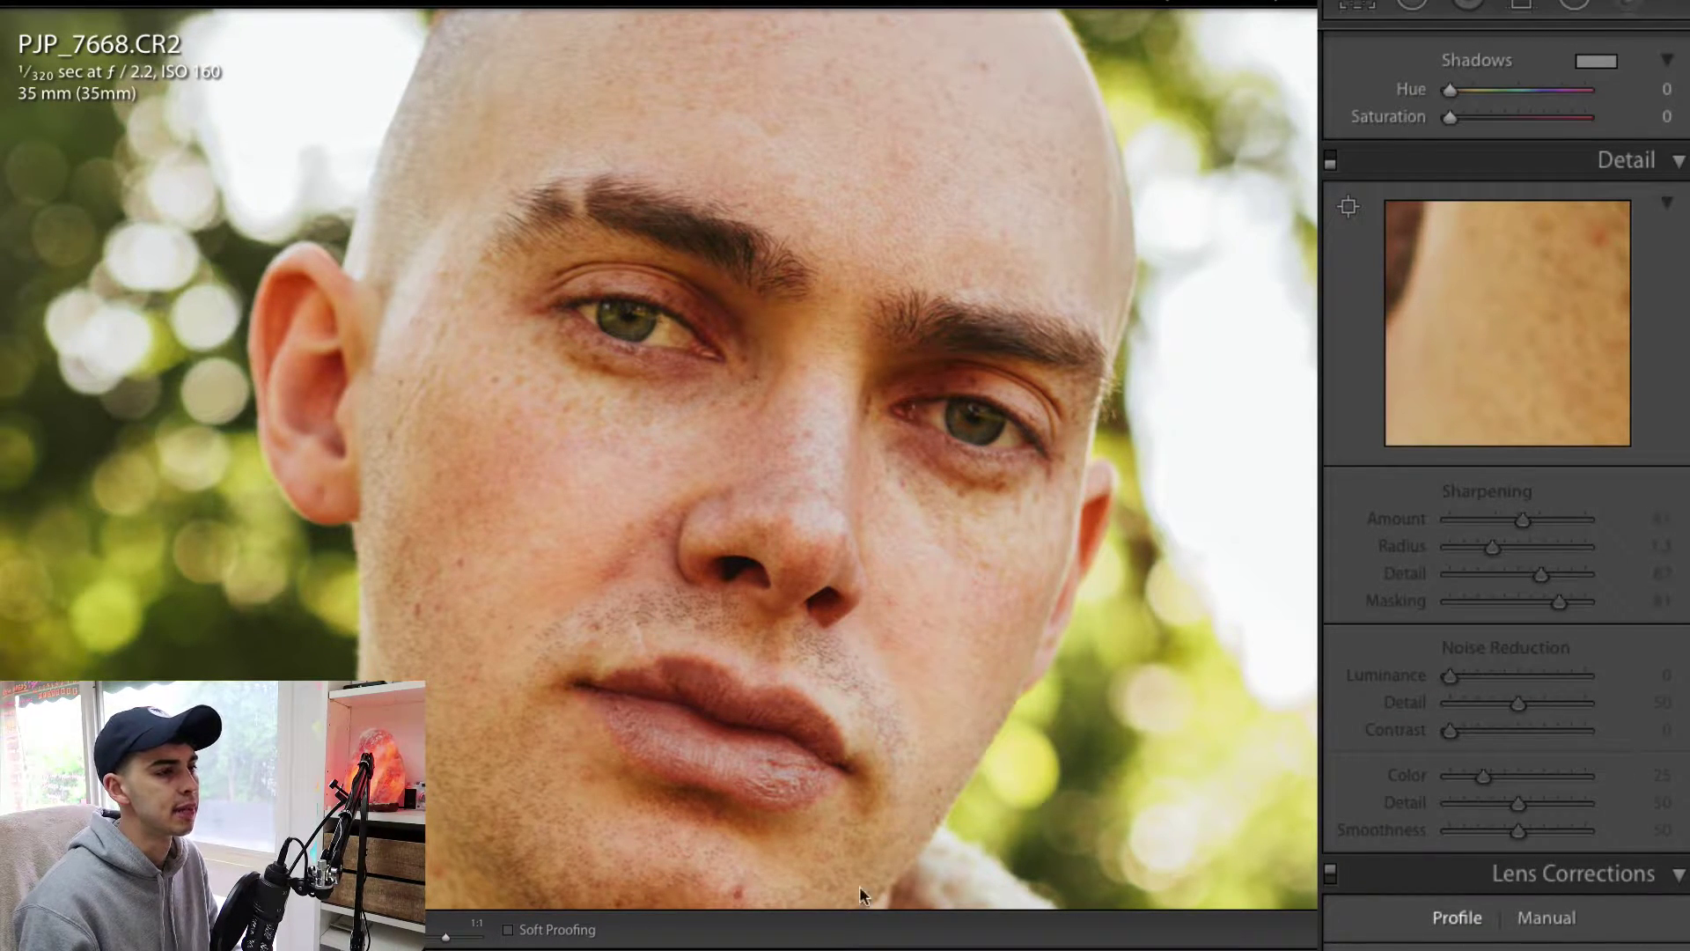
click(1329, 161)
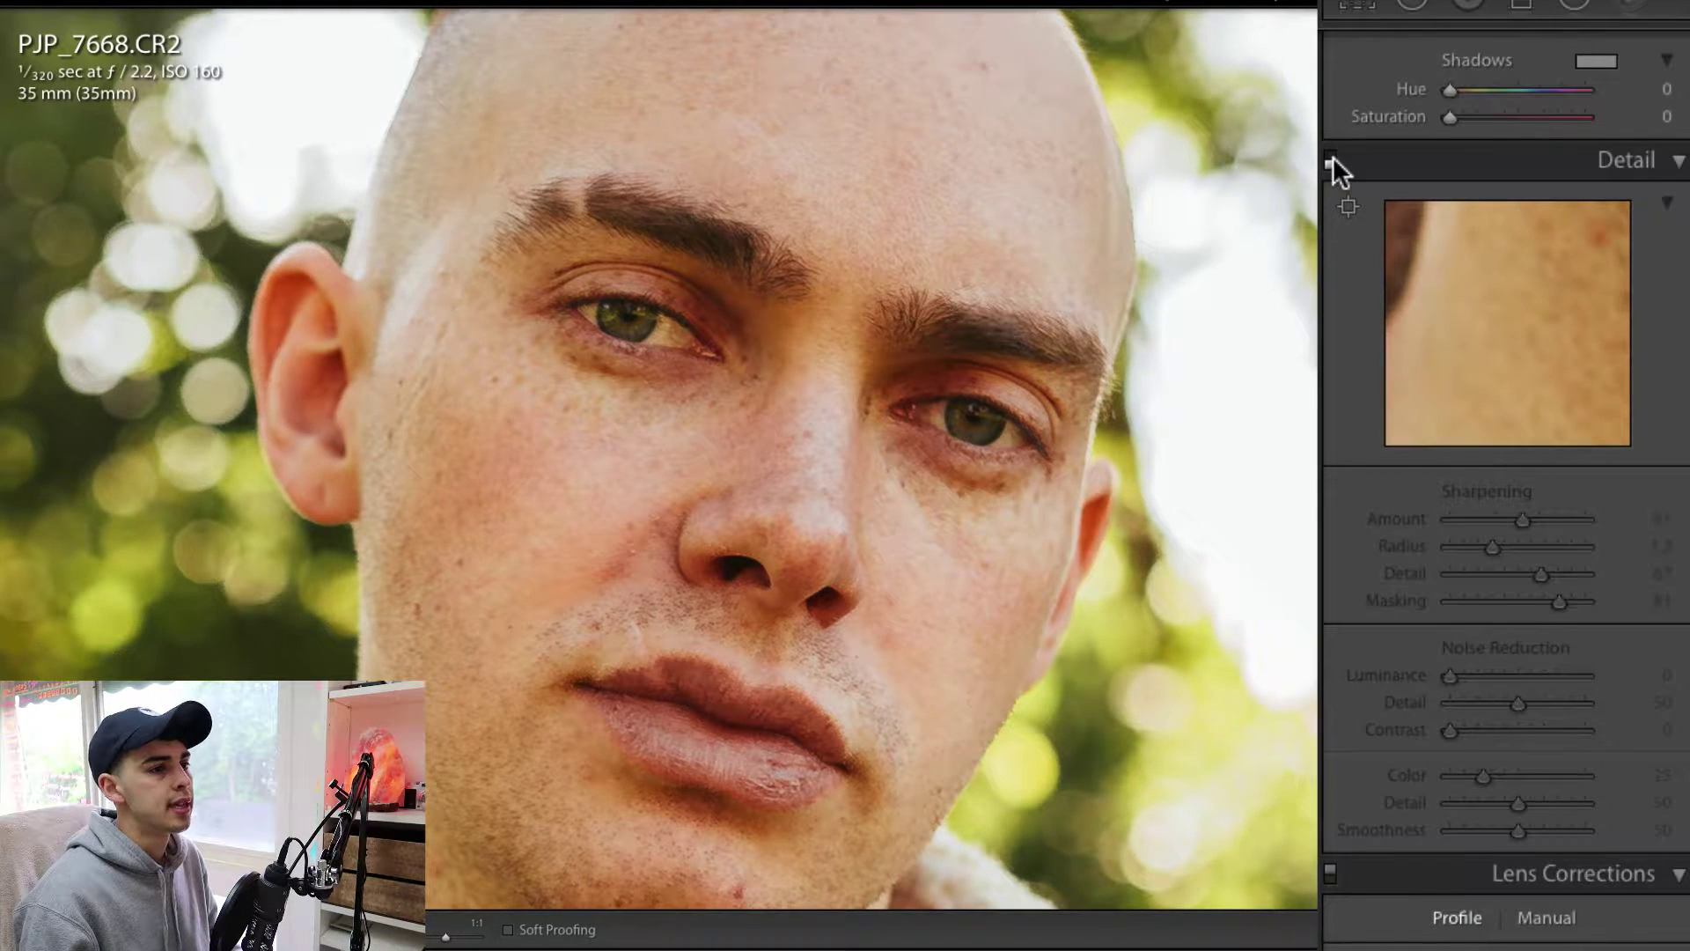
click(1331, 158)
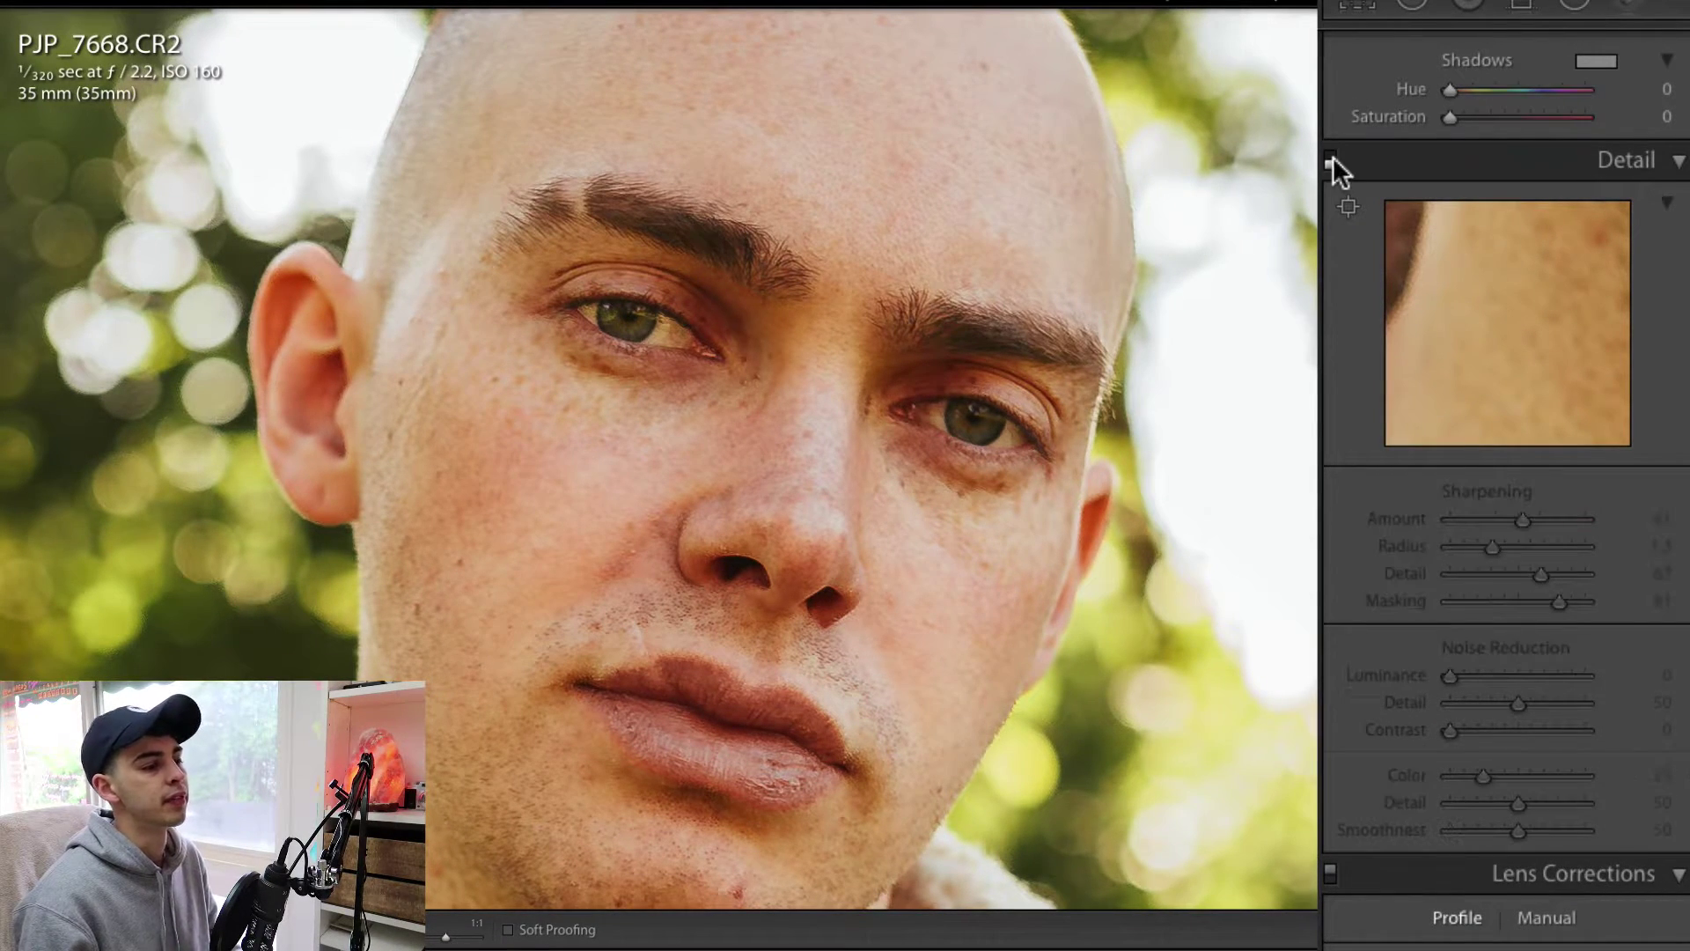
click(1331, 158)
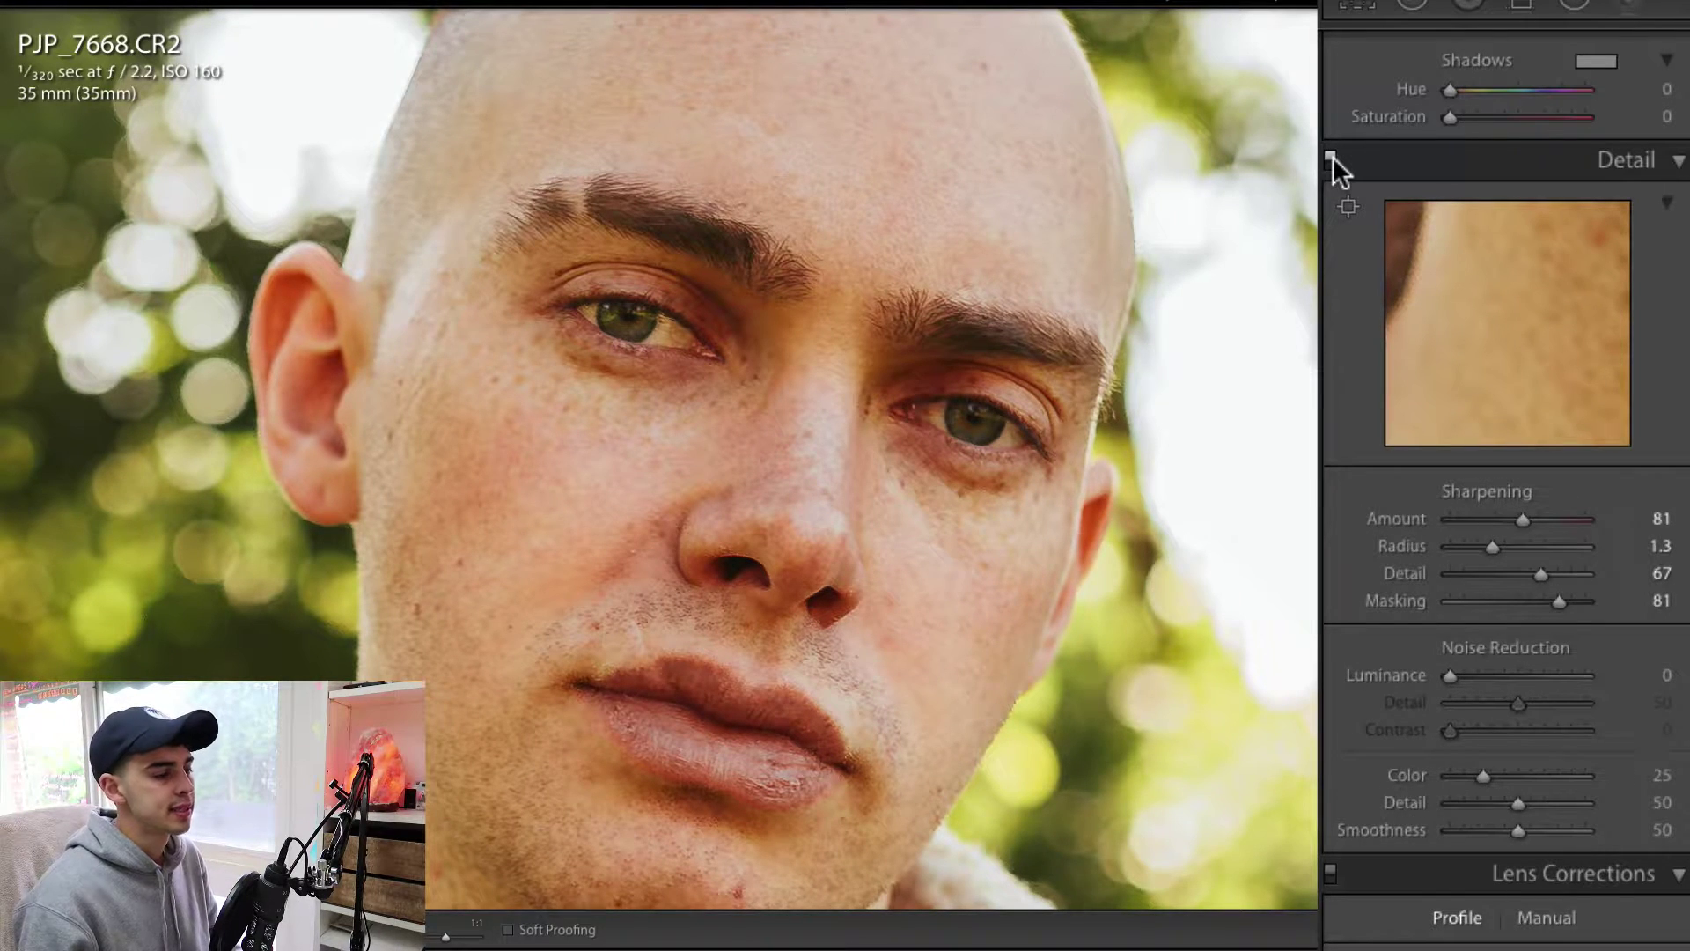
click(1331, 159)
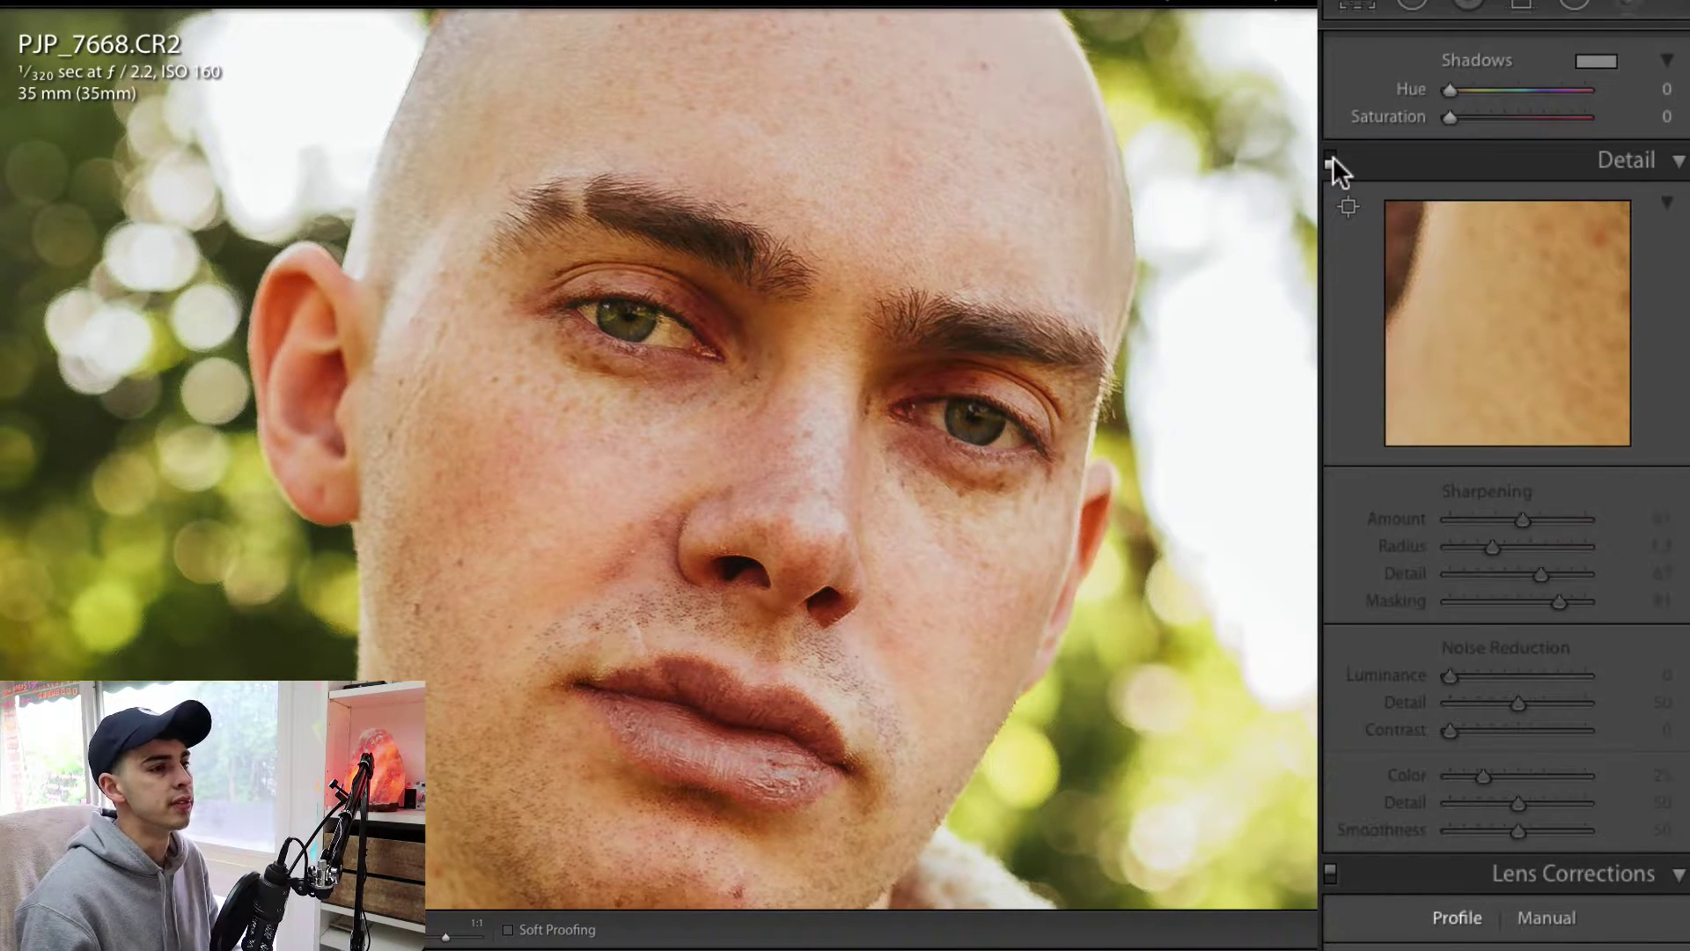
click(1331, 158)
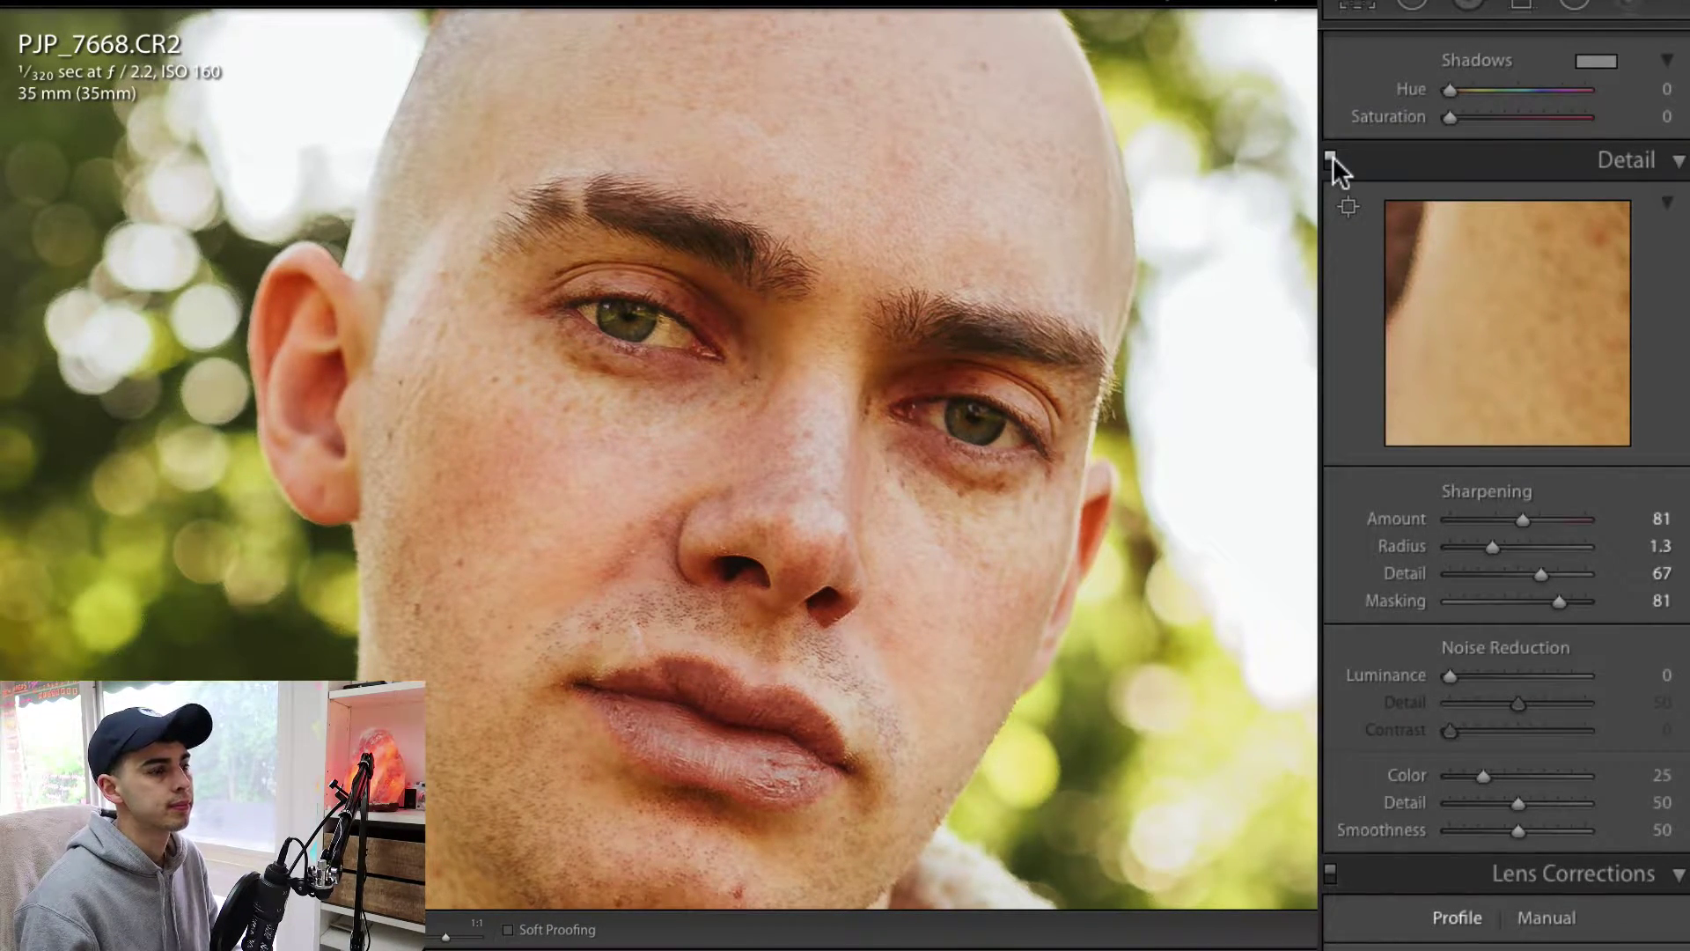
click(1331, 158)
click(1331, 158)
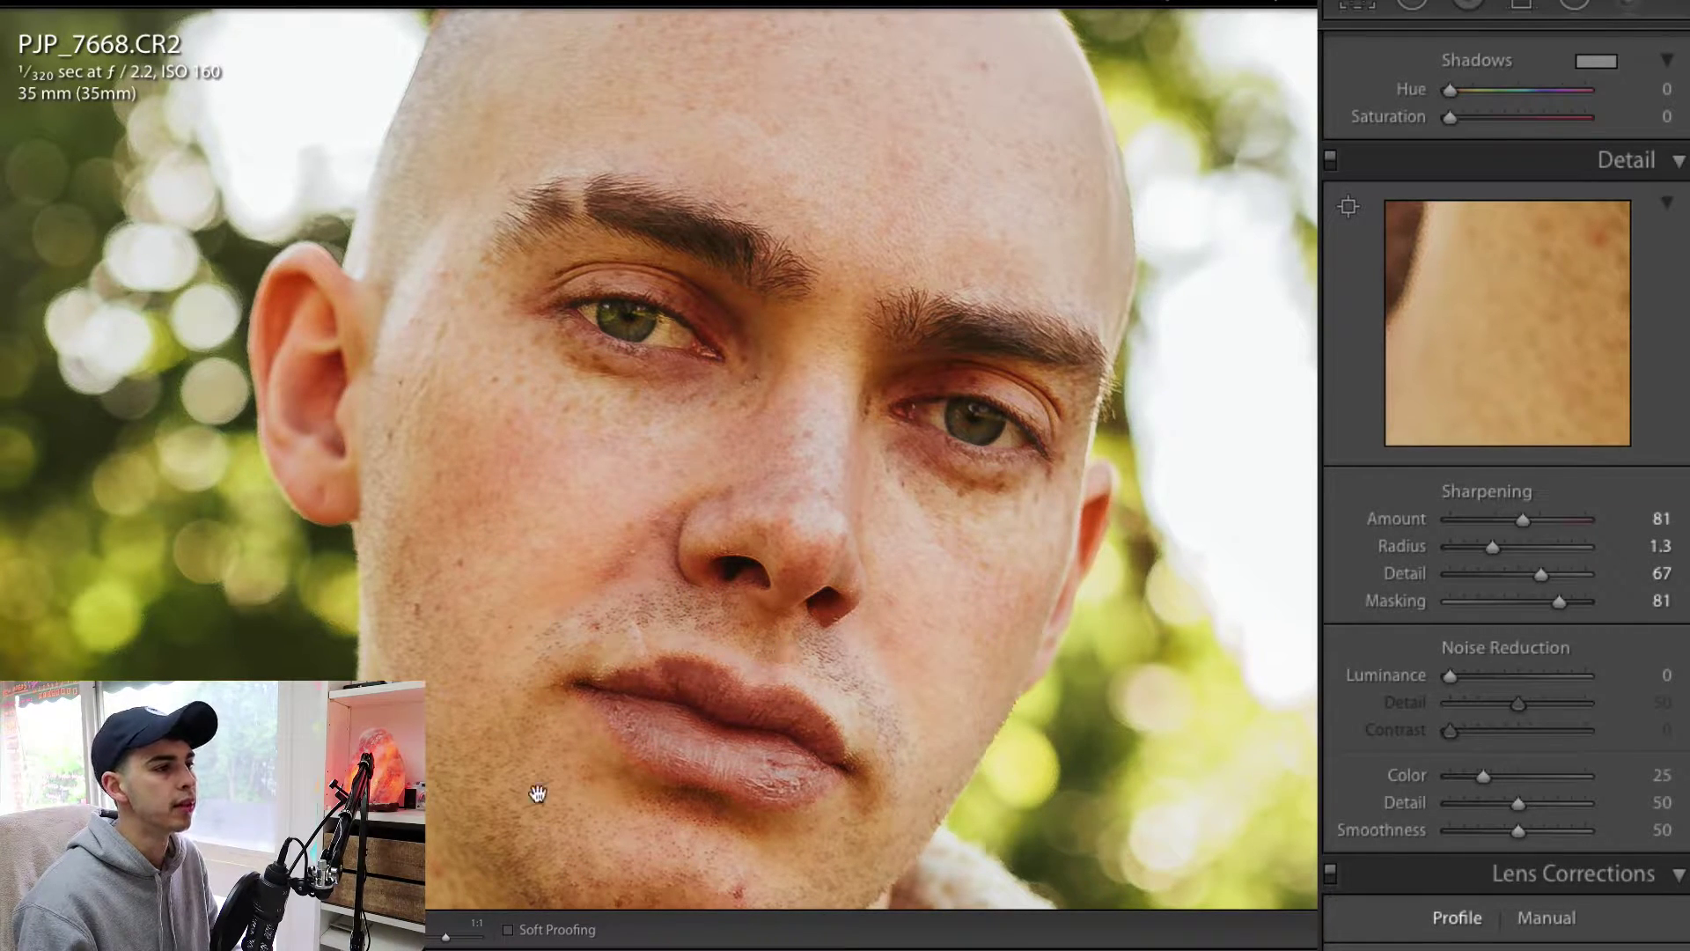
click(1330, 158)
click(1330, 159)
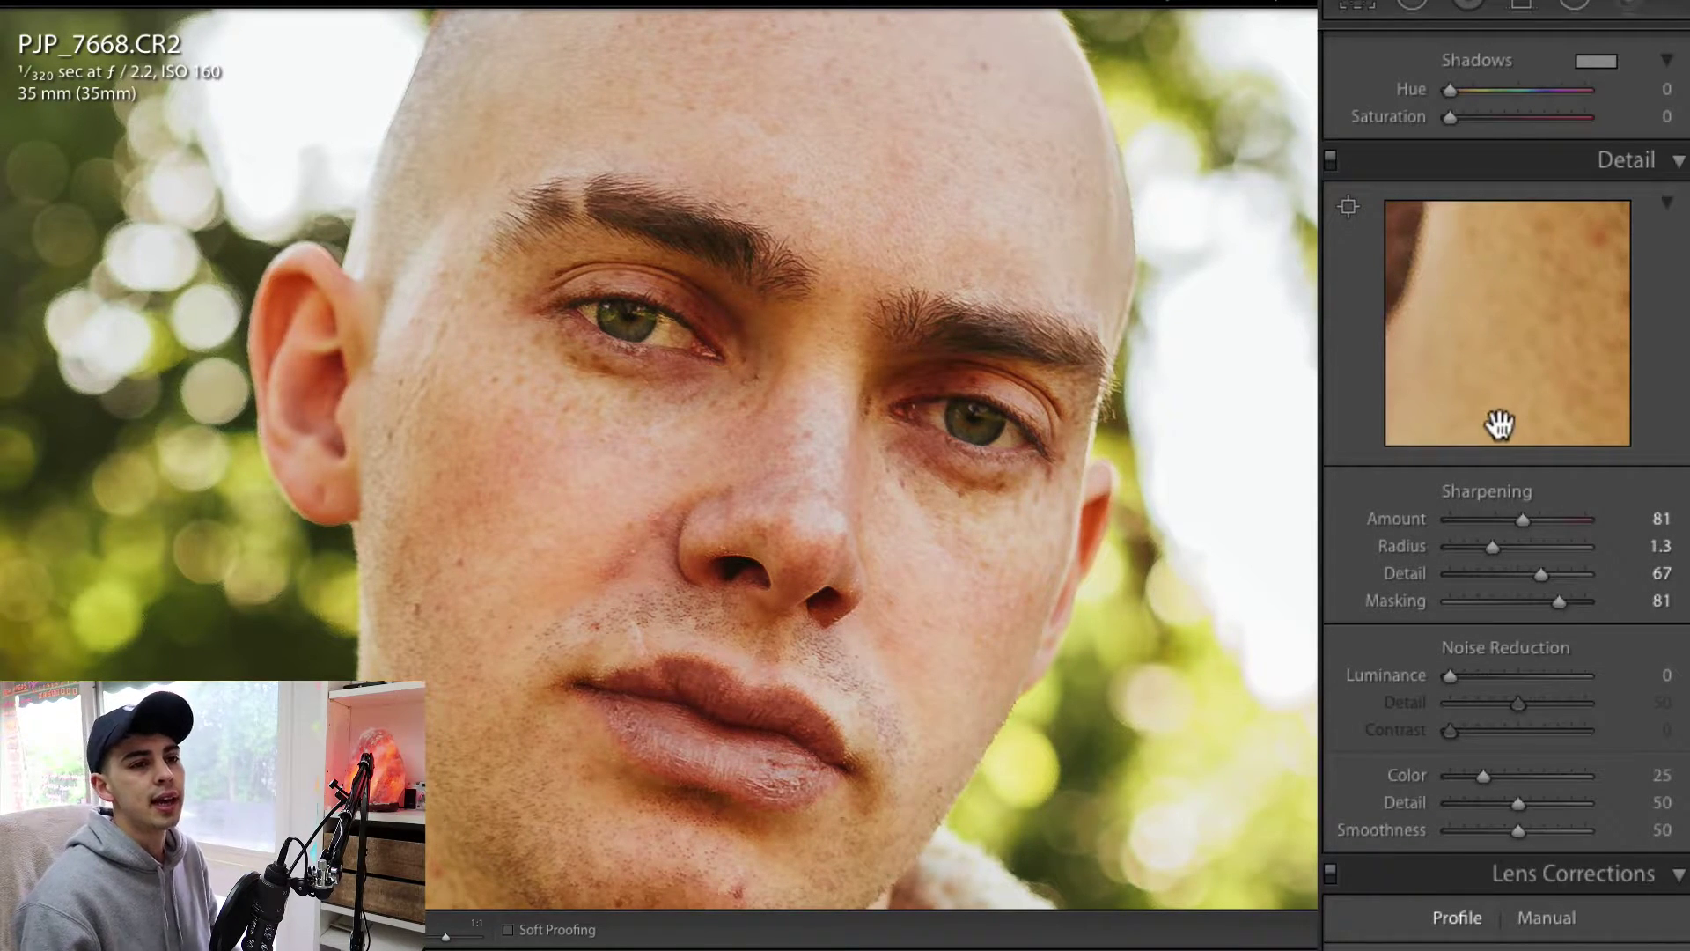
Set sharpening Amount to 0, Radius to 0.5, Detail to 0 and Masking to 0
drag(1506, 519, 1484, 544)
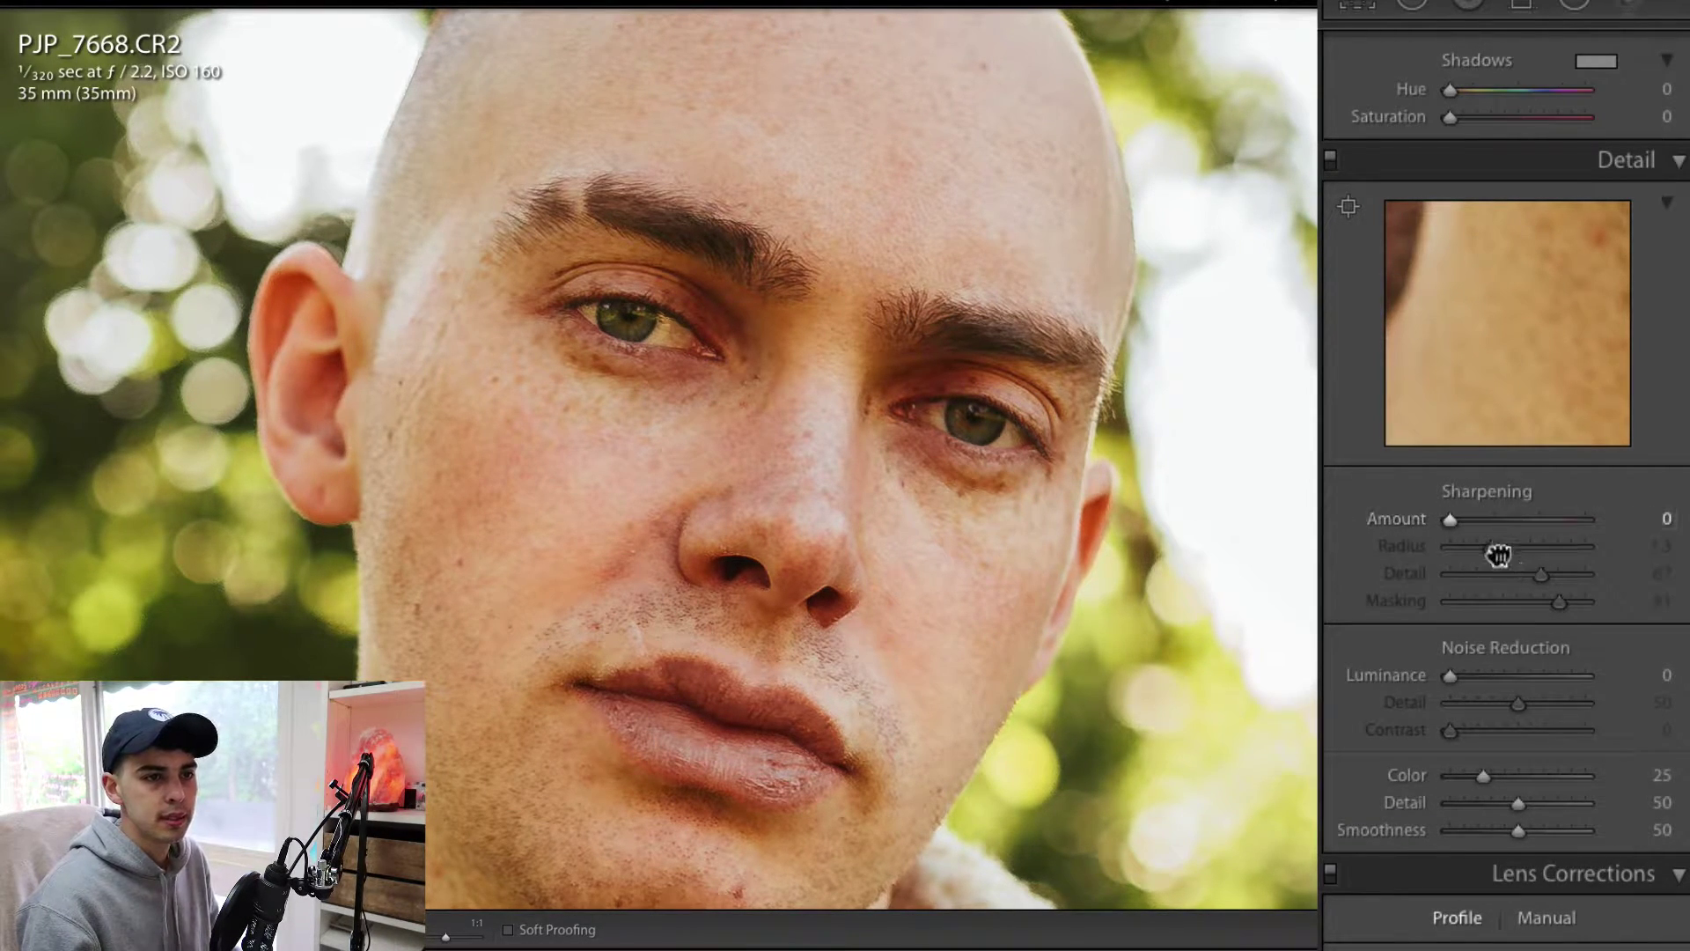
drag(1450, 519, 1450, 552)
drag(1553, 583, 1414, 581)
drag(1564, 604, 1361, 601)
drag(1481, 518, 1373, 520)
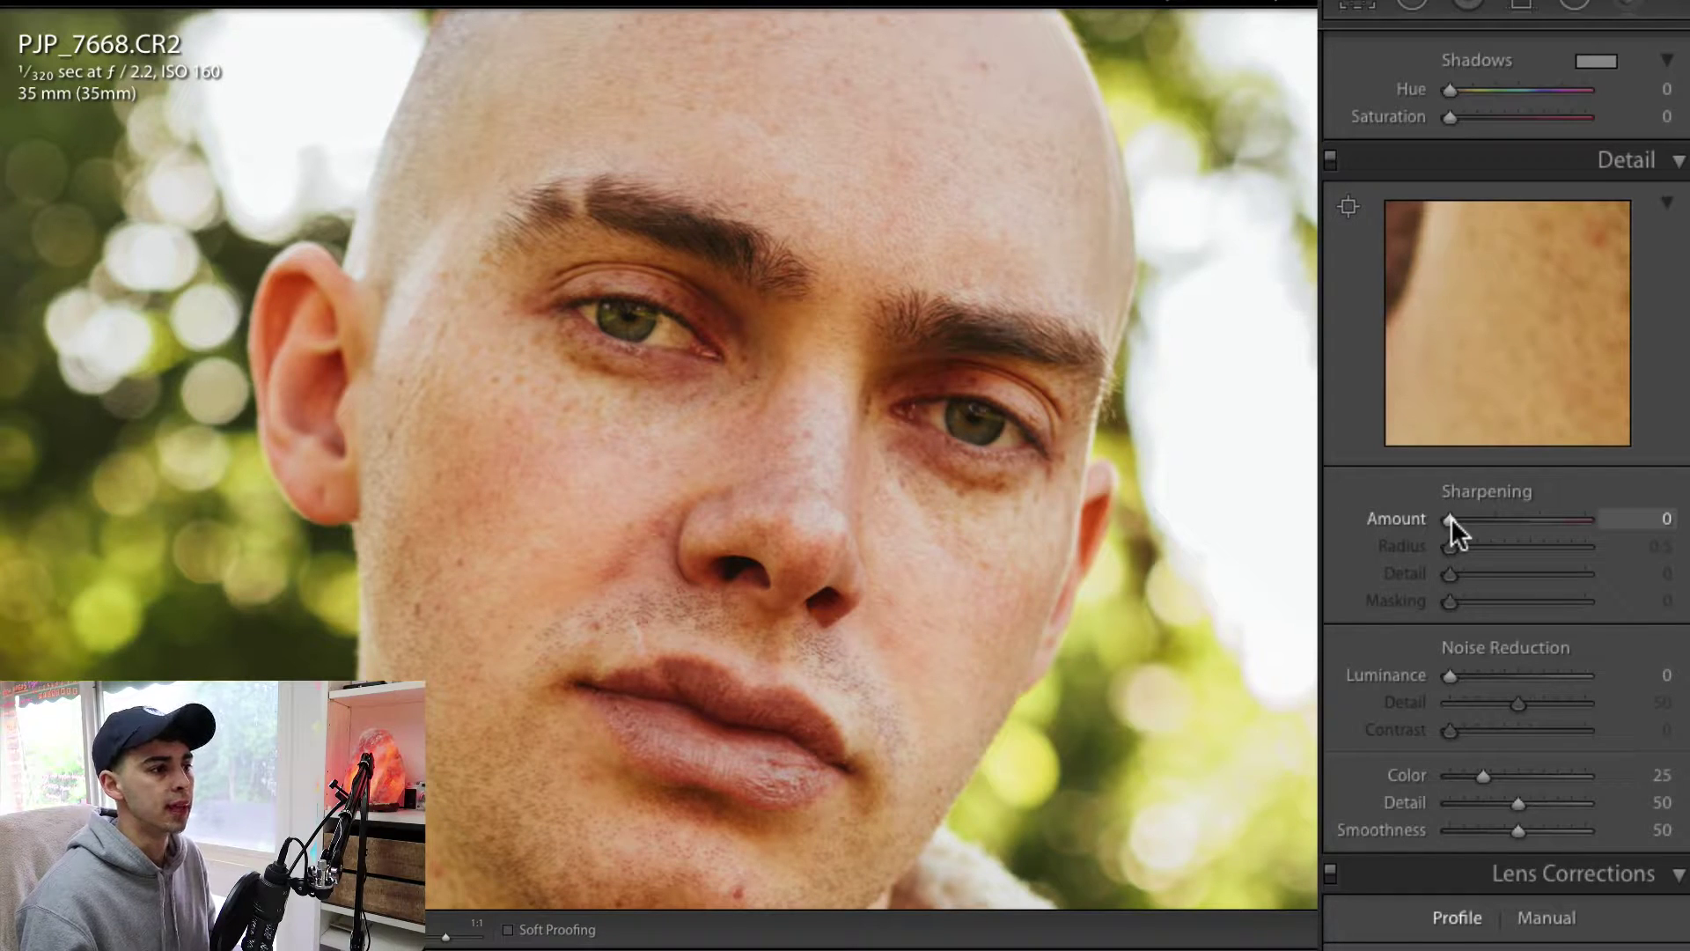
key(alt)
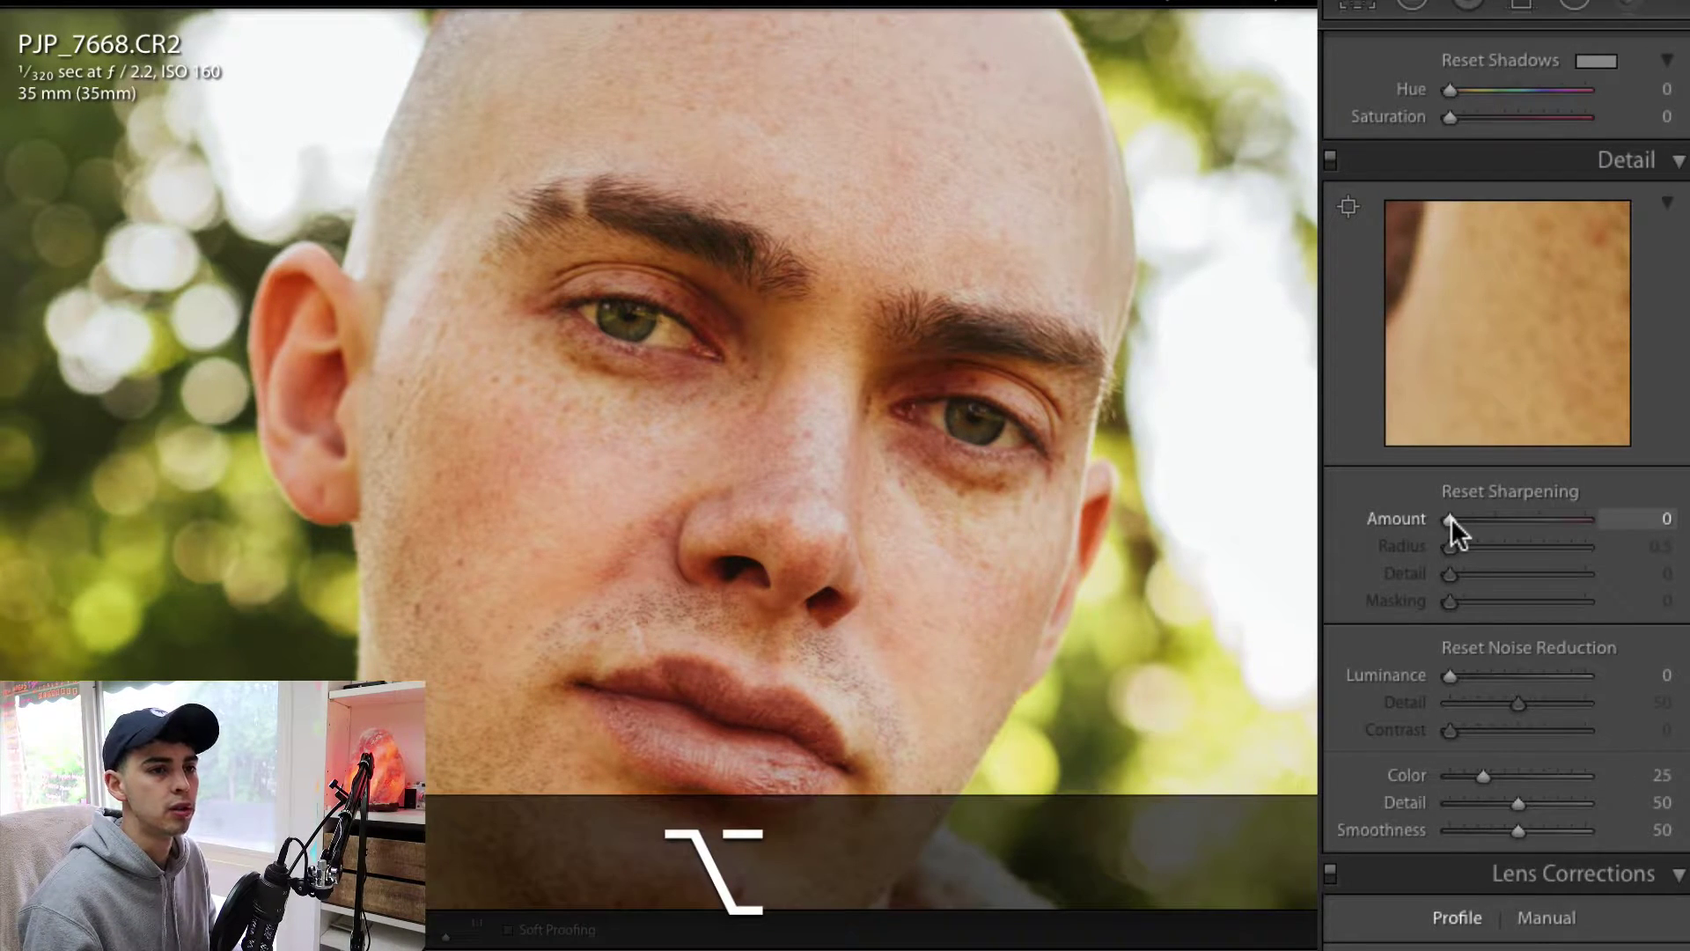
drag(1450, 519, 1604, 532)
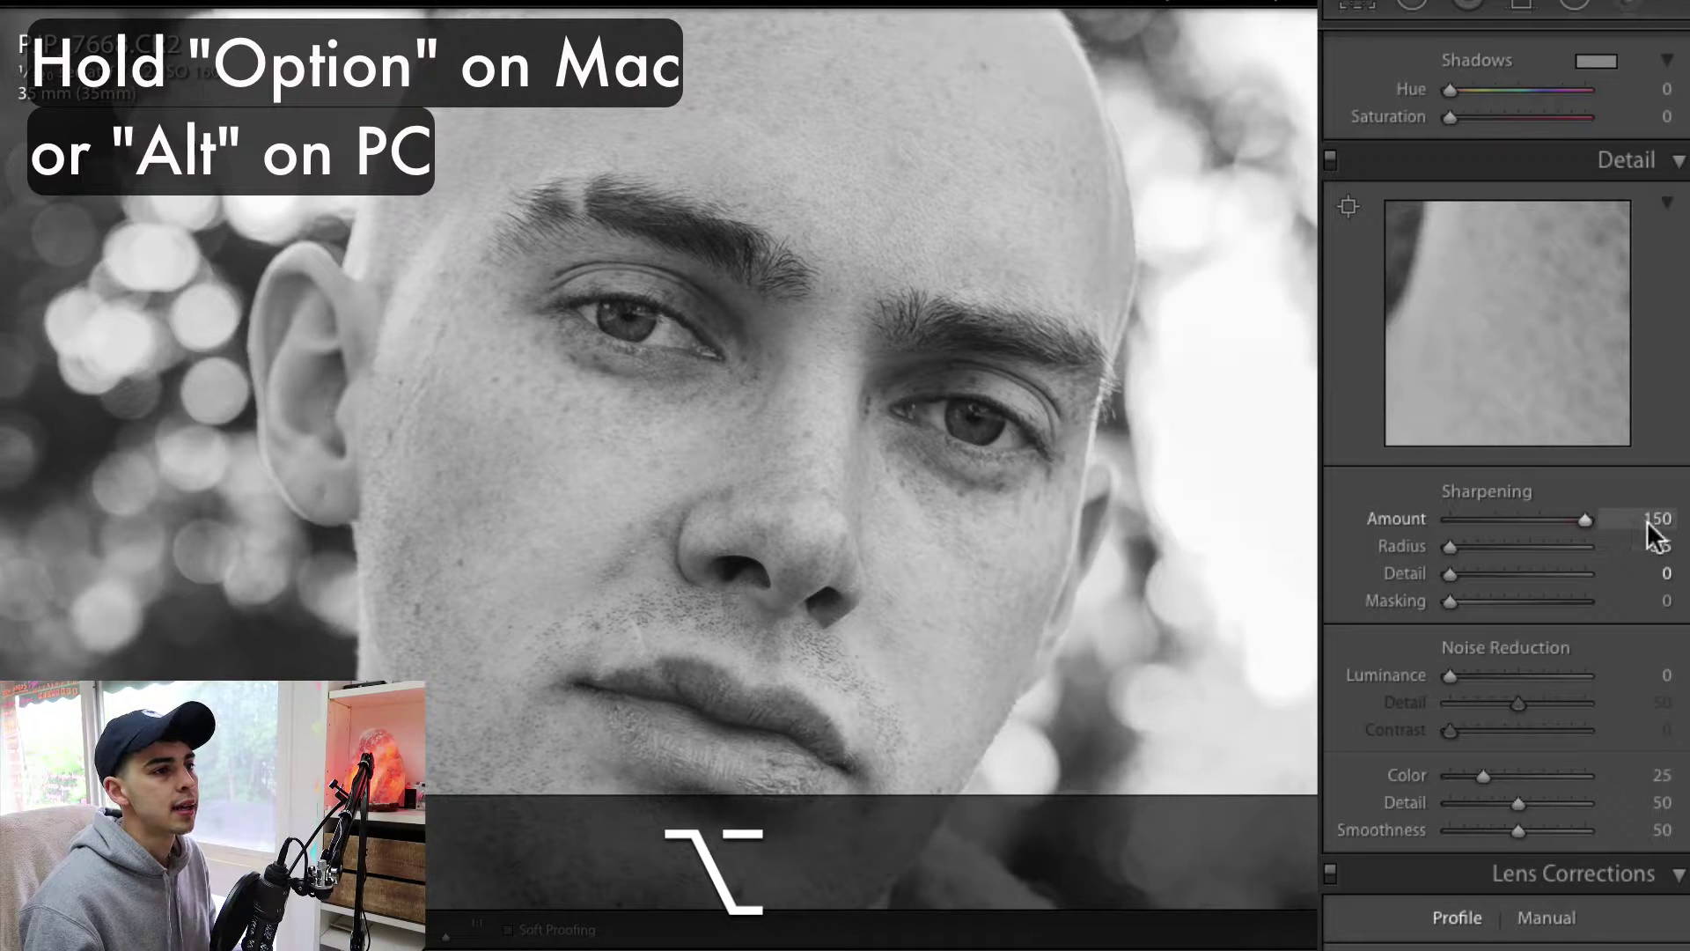
drag(1421, 518, 1354, 514)
click(729, 327)
click(857, 302)
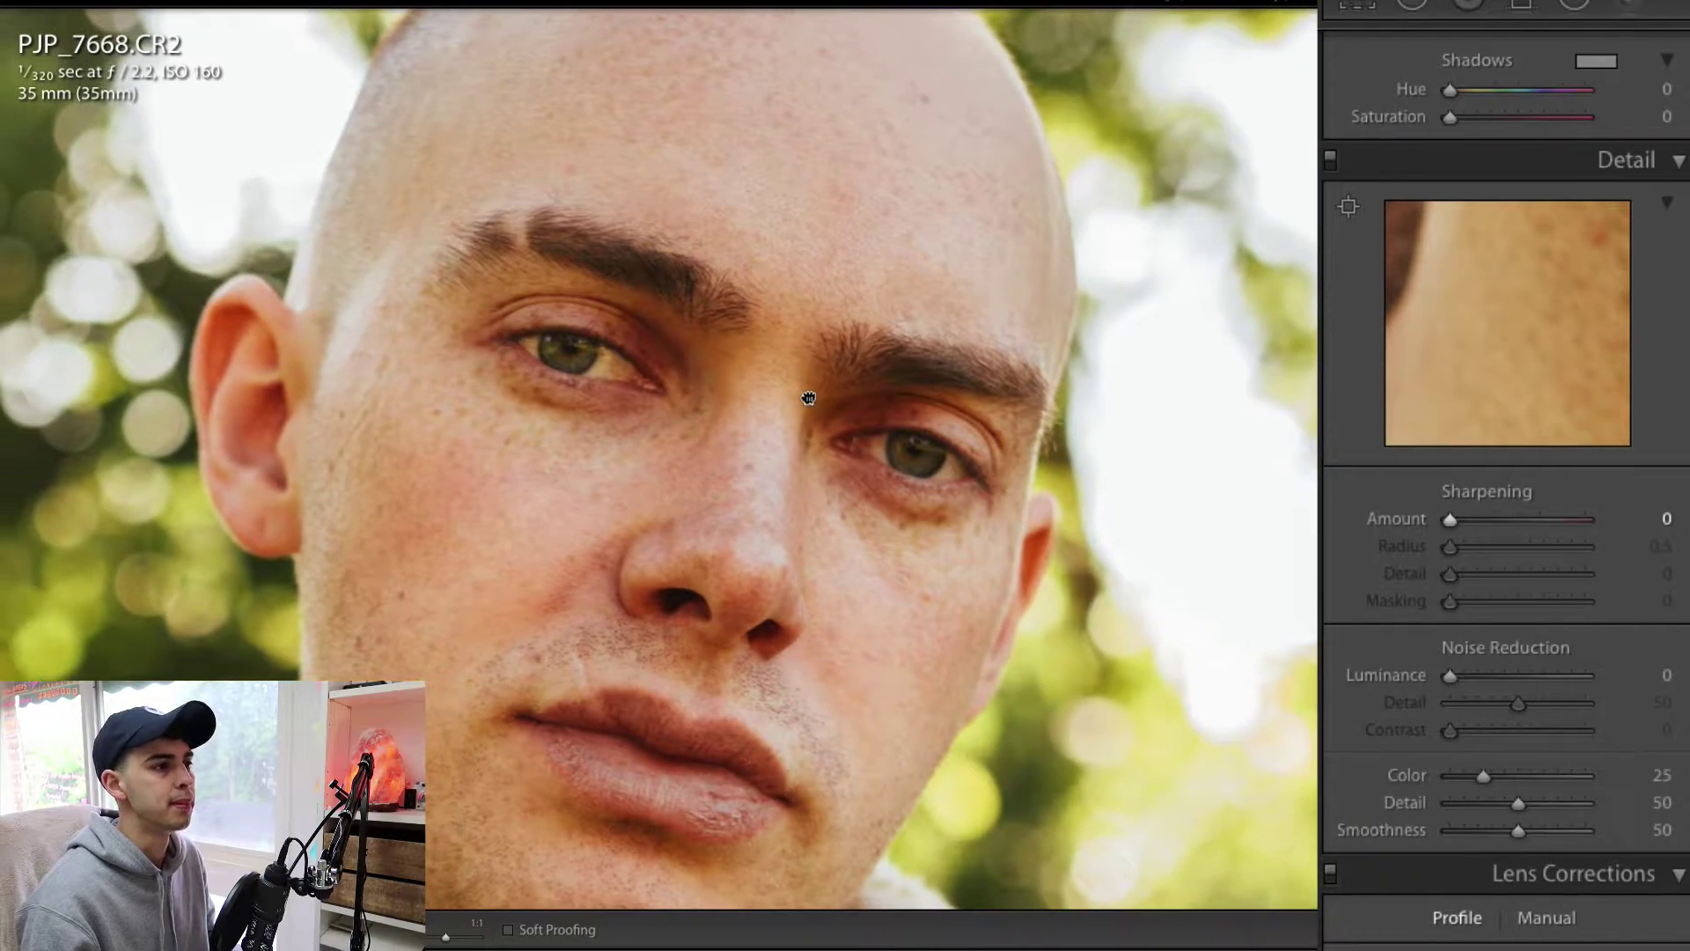
drag(808, 398, 809, 368)
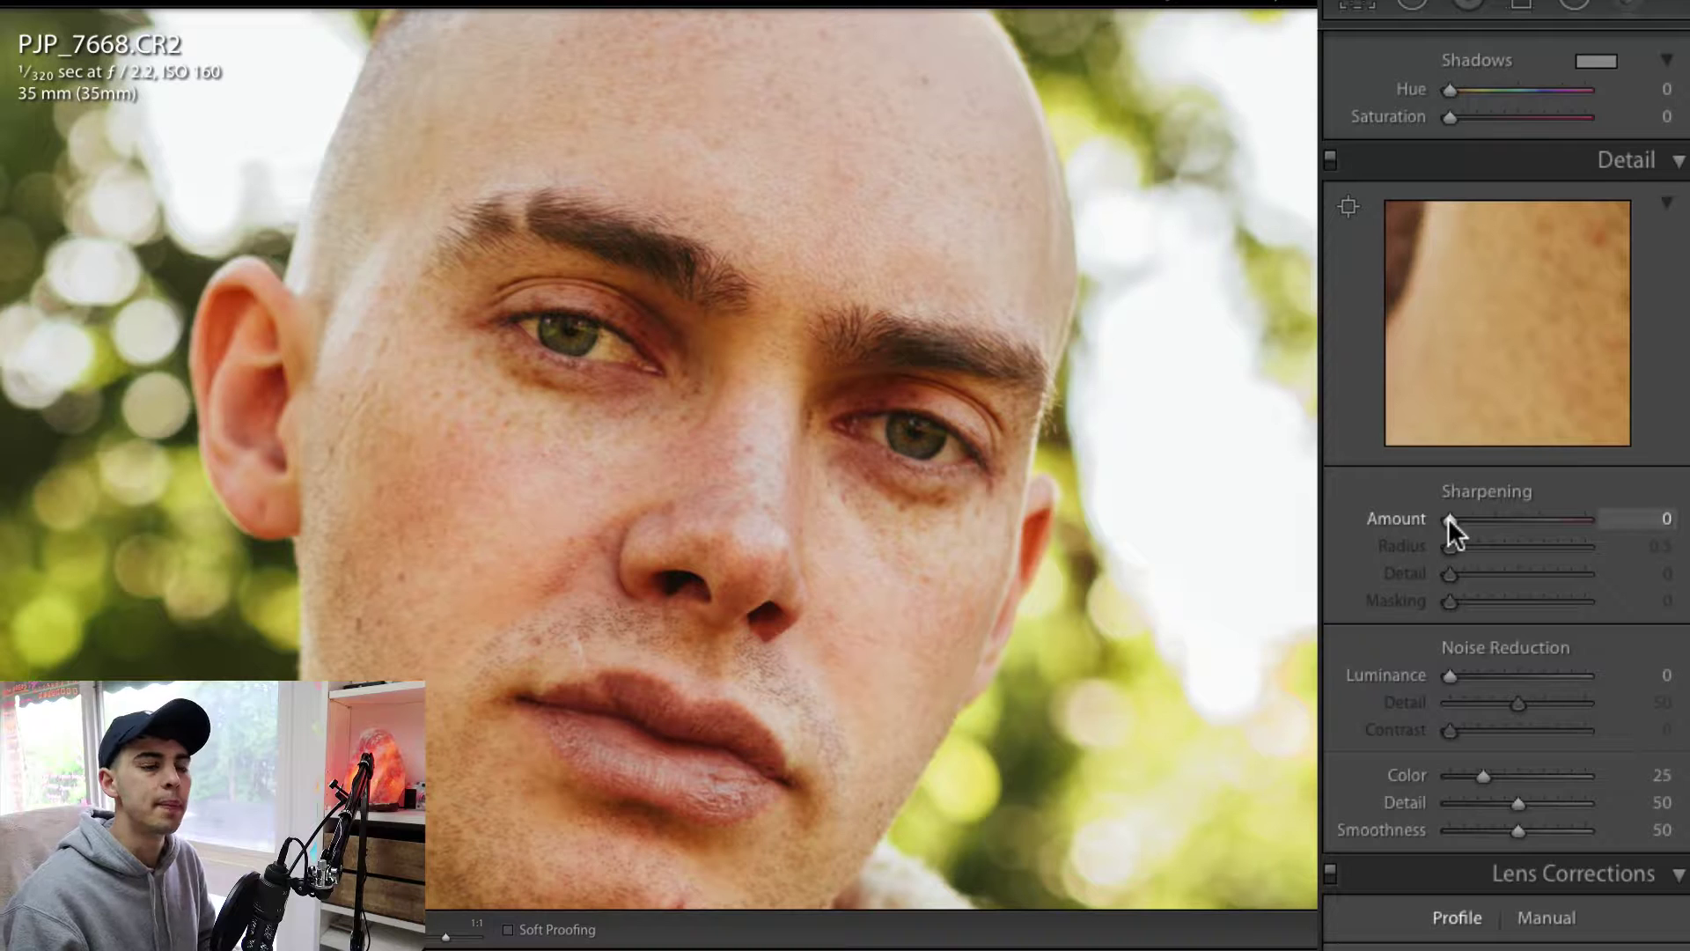
Raise the sharpening Amount and compare the portrait with sharpening off and on
scroll(1446, 506, down, 1)
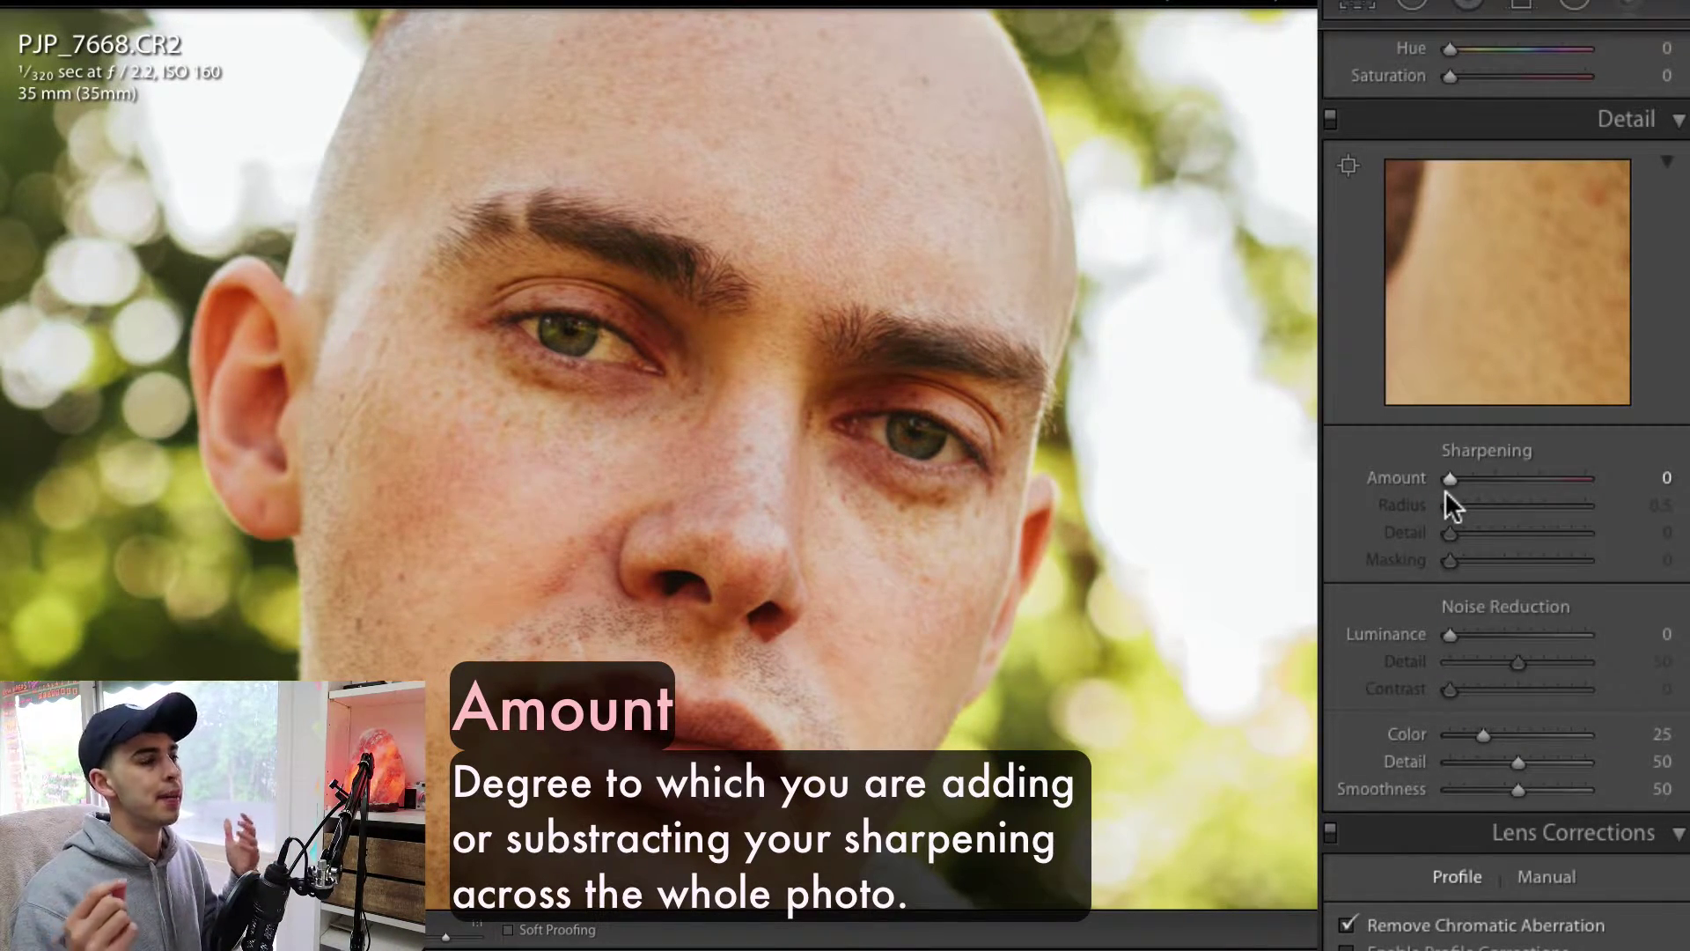
scroll(1444, 489, down, 1)
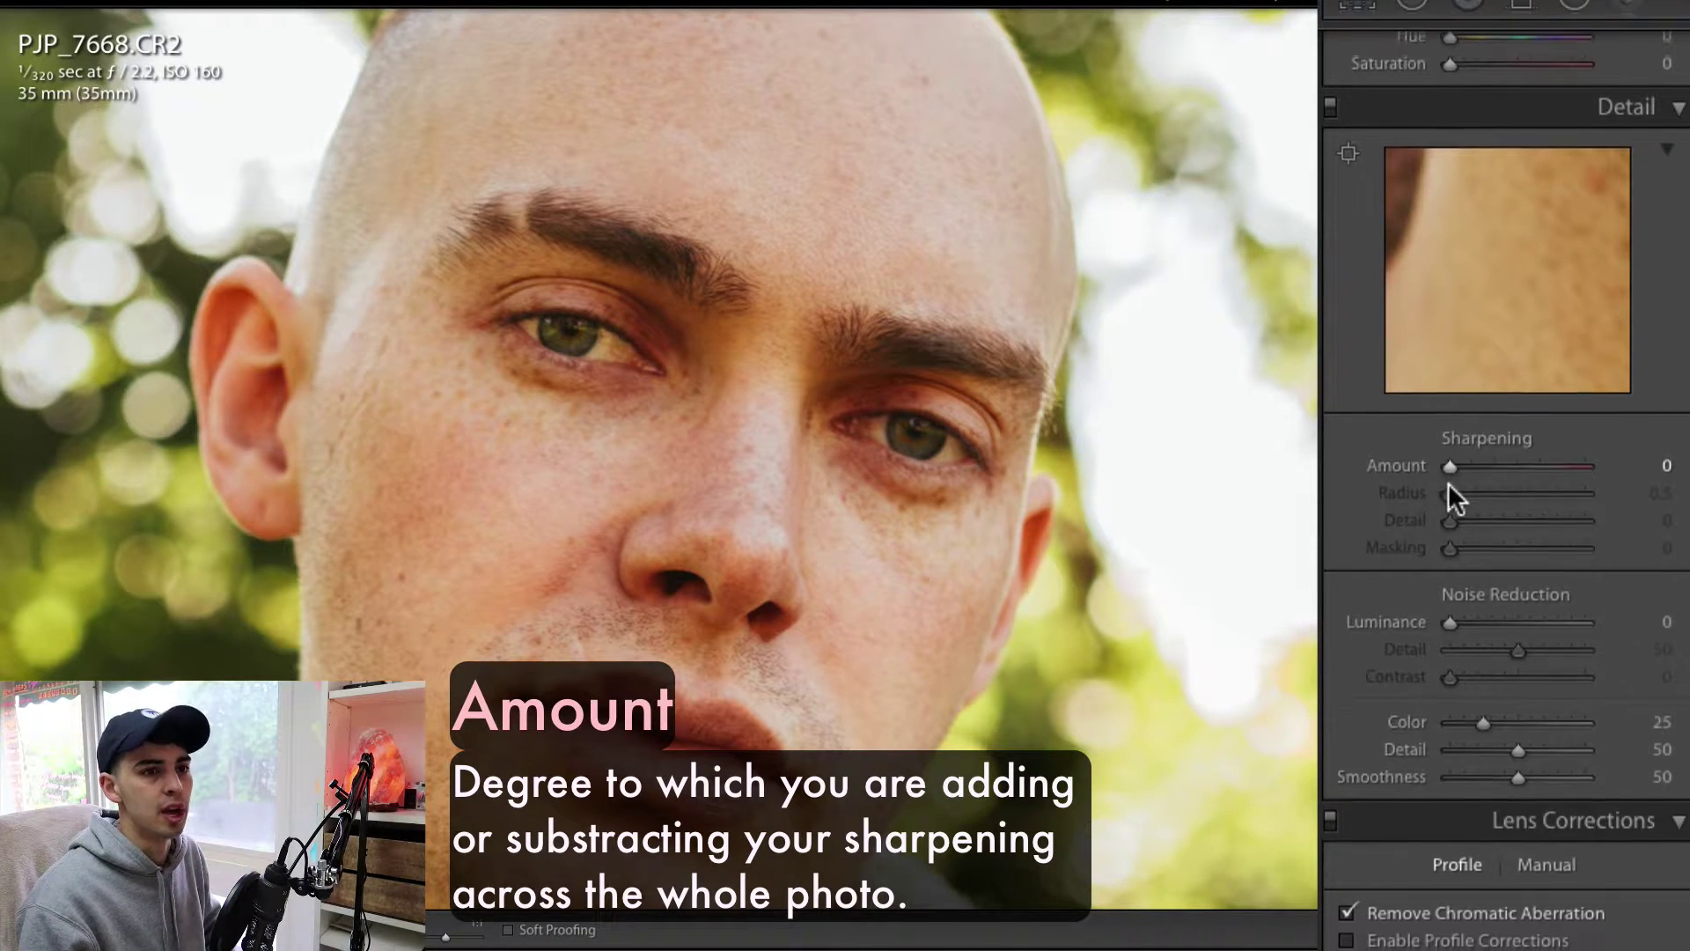
drag(1450, 460, 1558, 462)
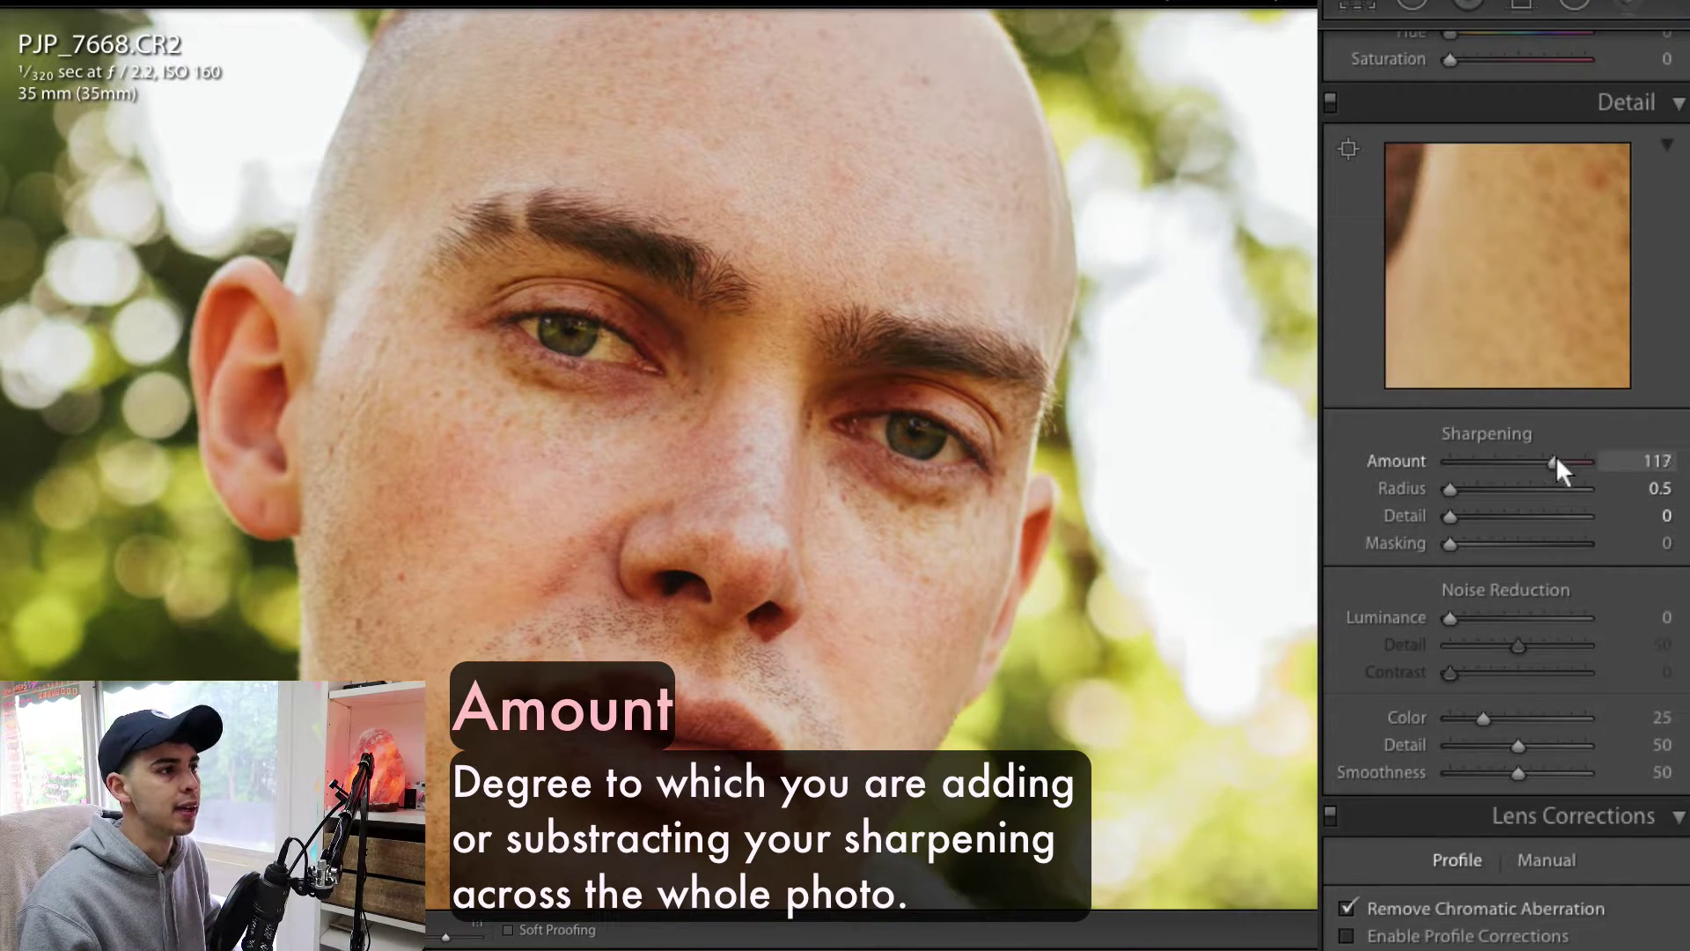
click(1330, 102)
click(1330, 102)
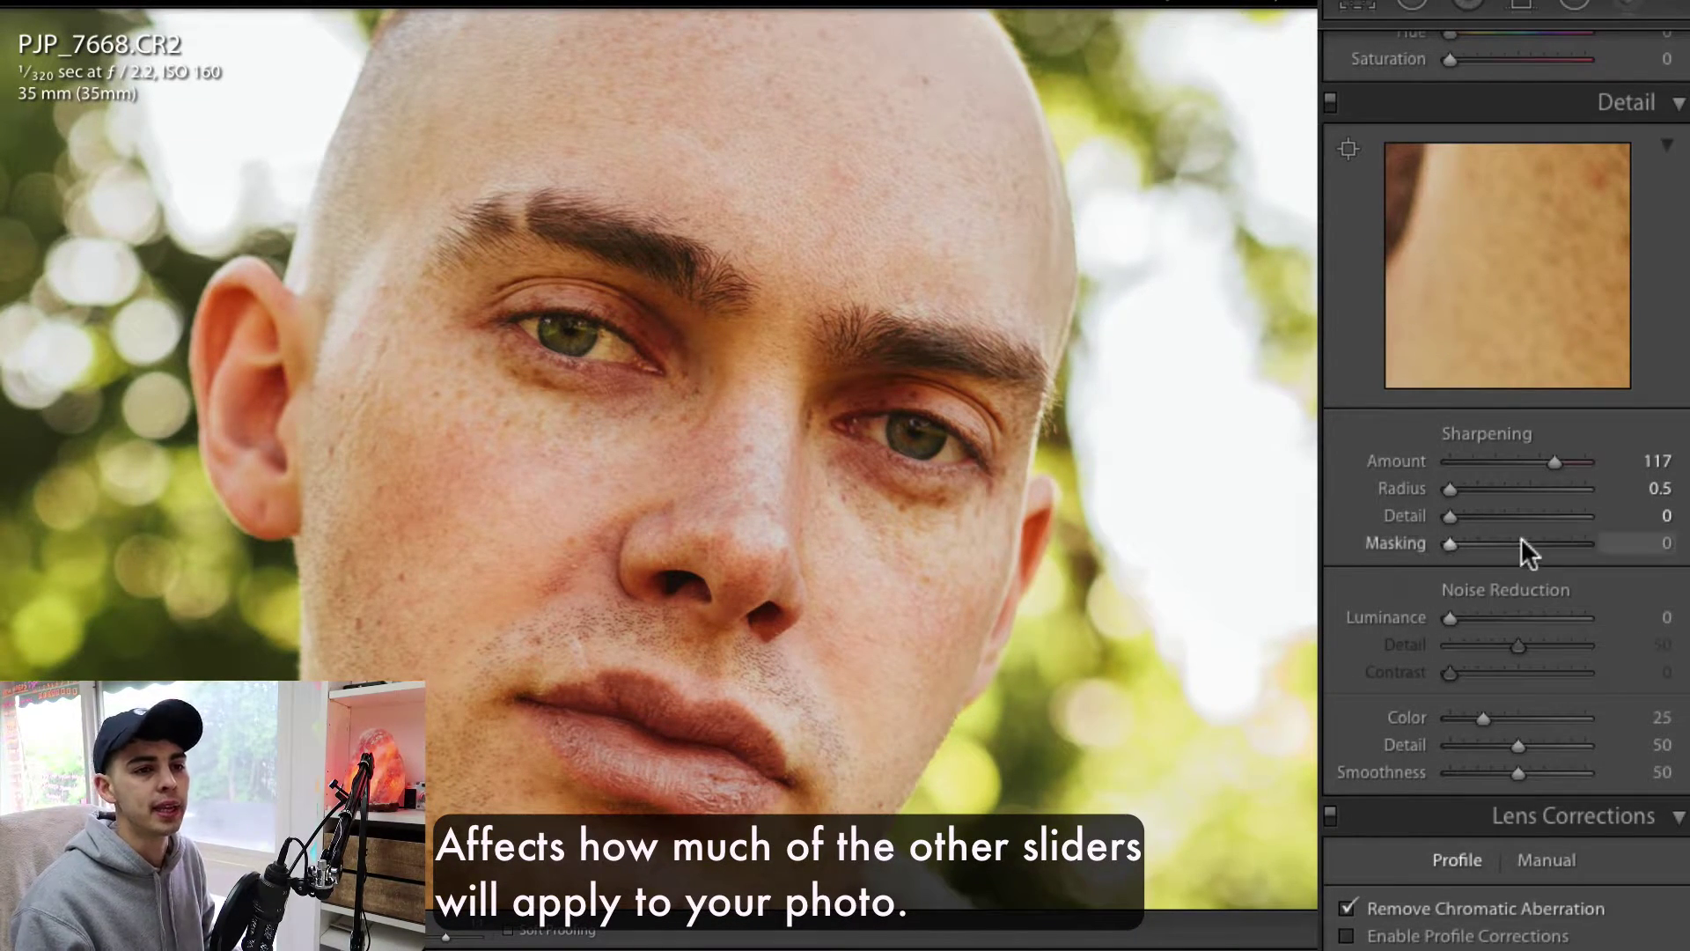
Preview Amount at its maximum 150 with the Alt mask, compare, then set Amount to 72
drag(1553, 462, 1685, 469)
key(alt)
click(1327, 102)
click(1330, 103)
click(1514, 462)
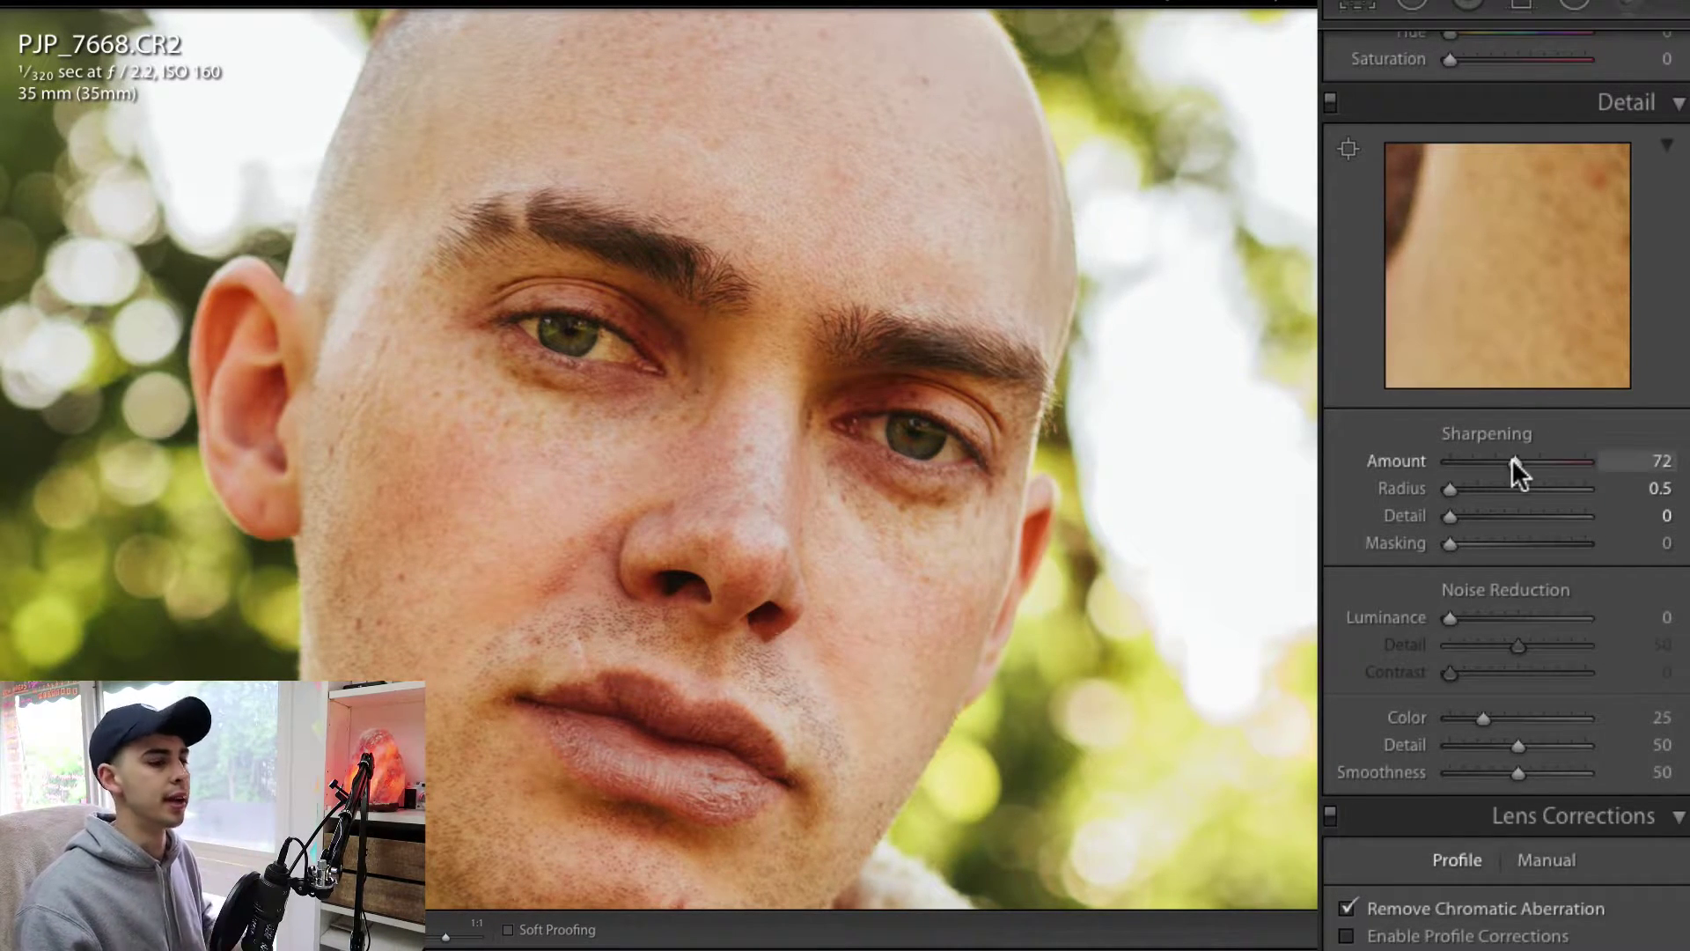
Ease the sharpening Amount down to 68 and zoom back out to Fit
drag(1513, 463, 1510, 457)
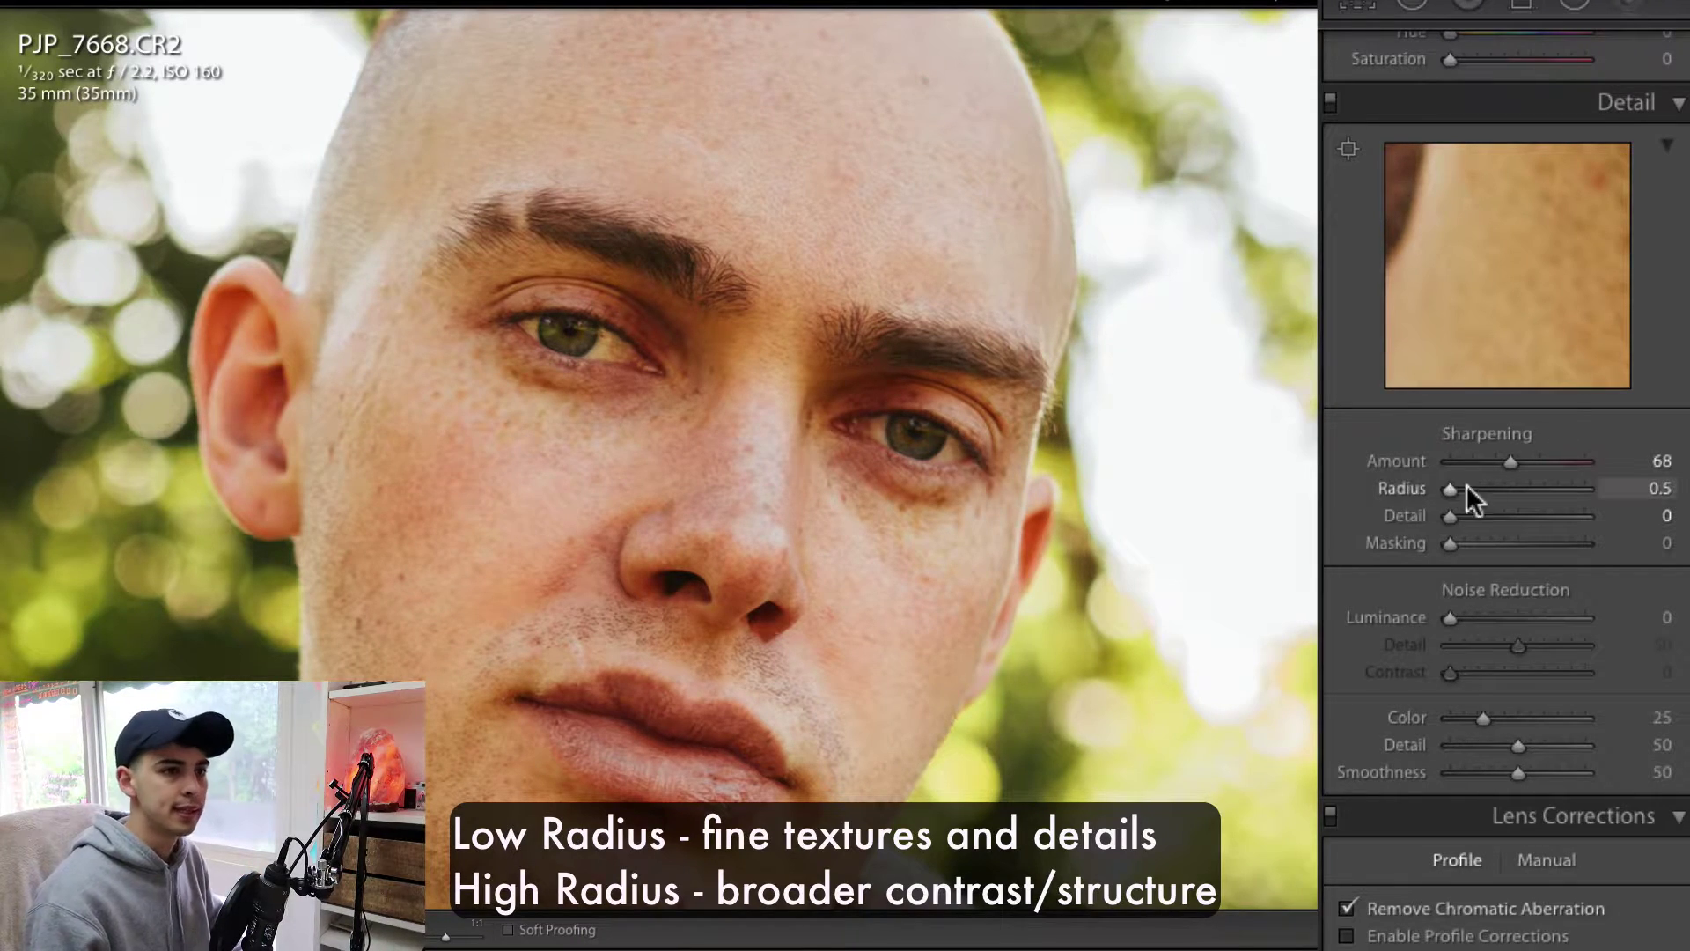
click(745, 439)
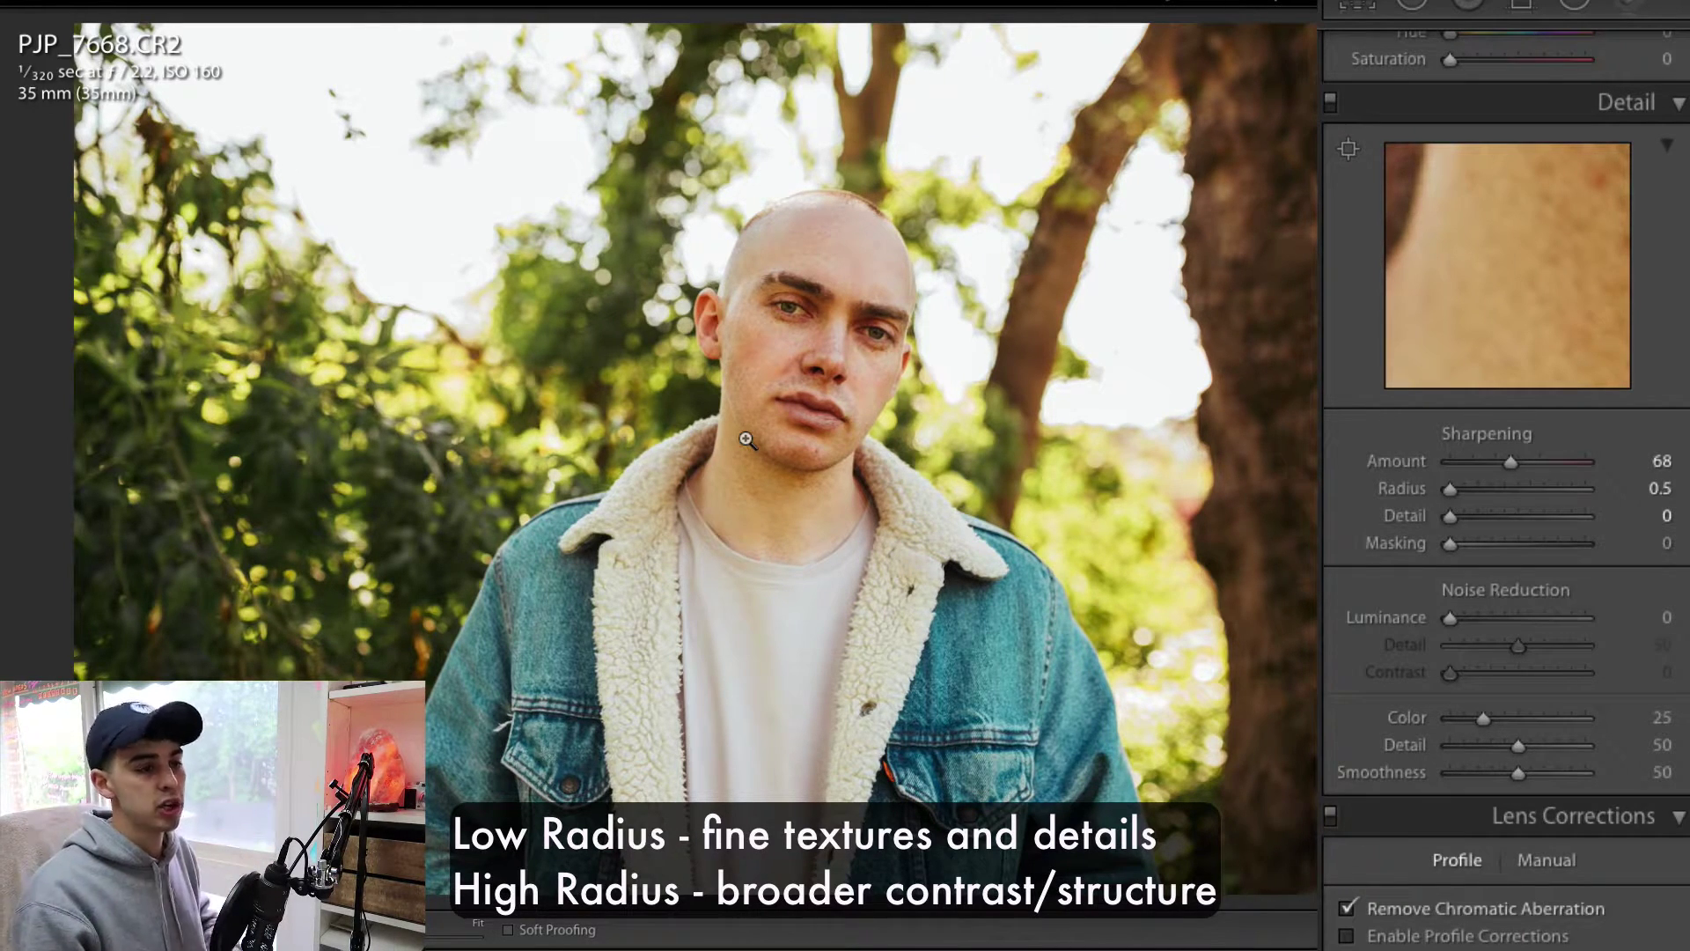
Zoom to 1:1 around the eye and Alt-drag Radius up to 2.9 with the mask preview
key(alt)
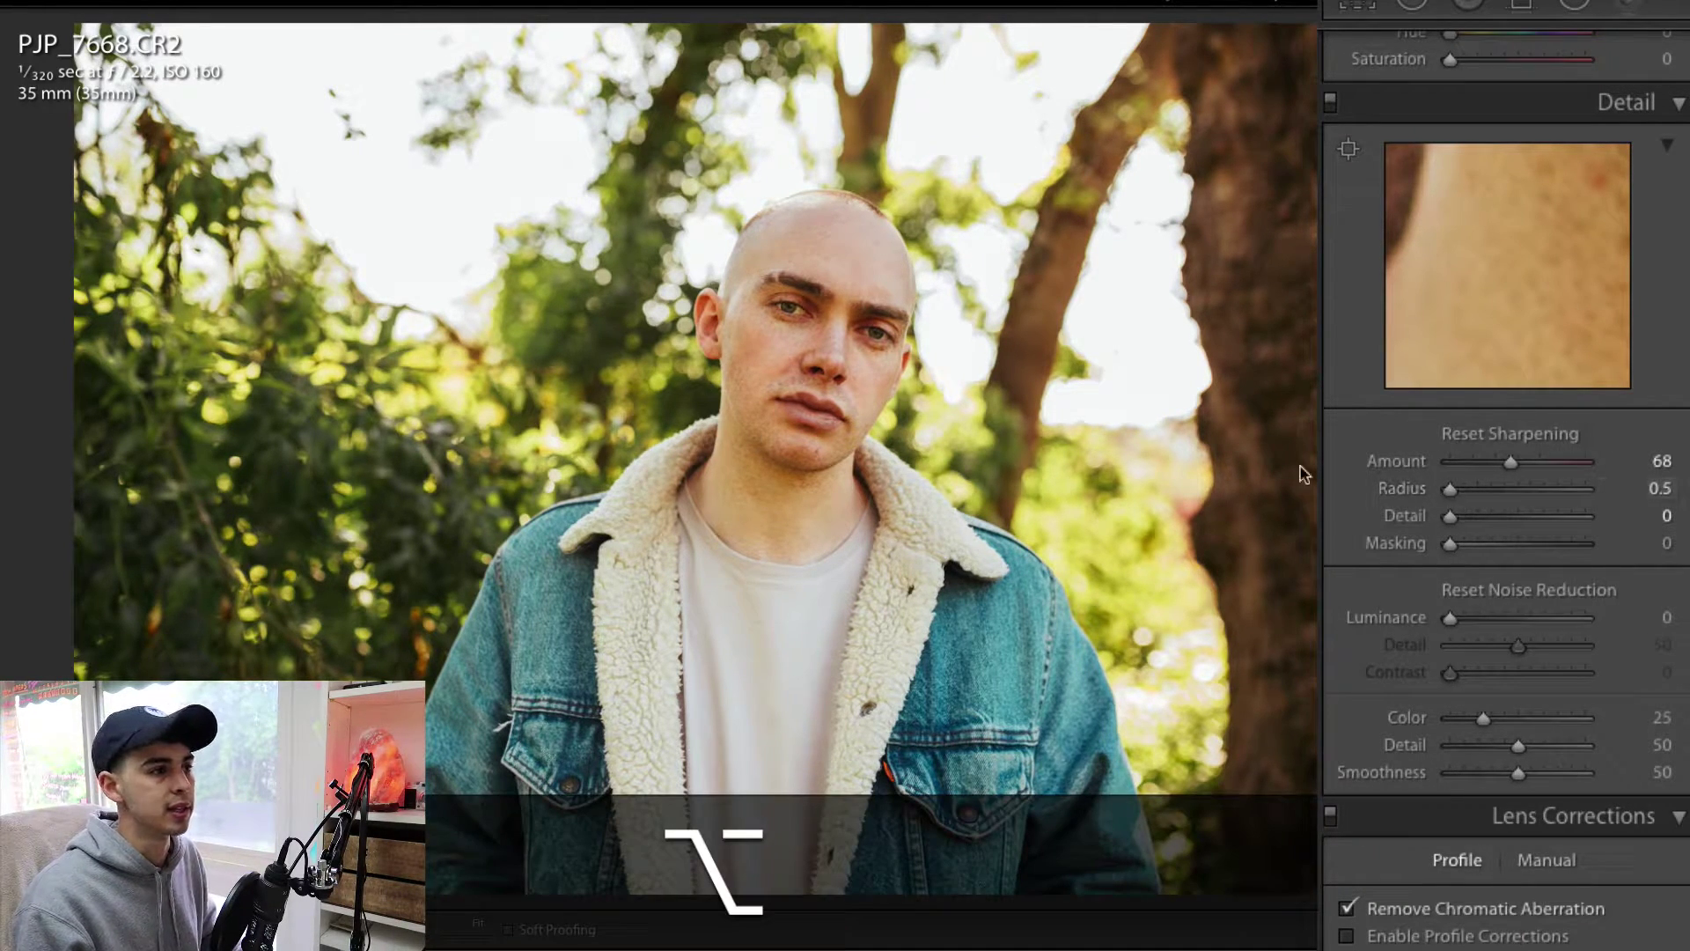
click(761, 292)
drag(1452, 489, 1562, 484)
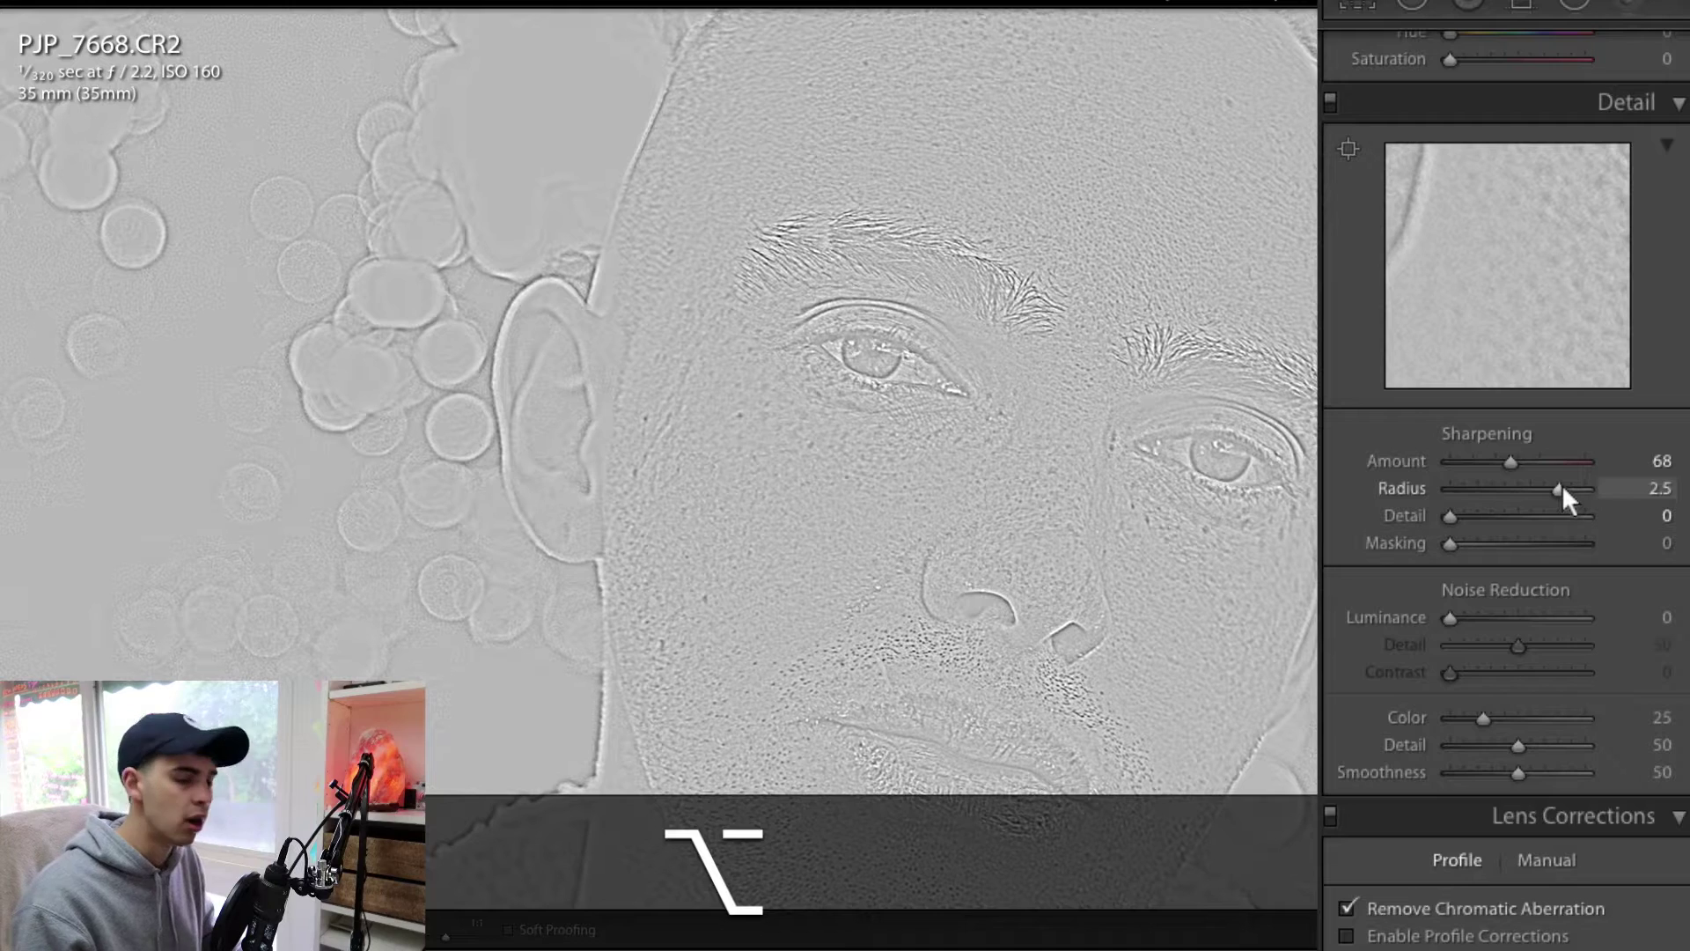
drag(1562, 484, 1582, 484)
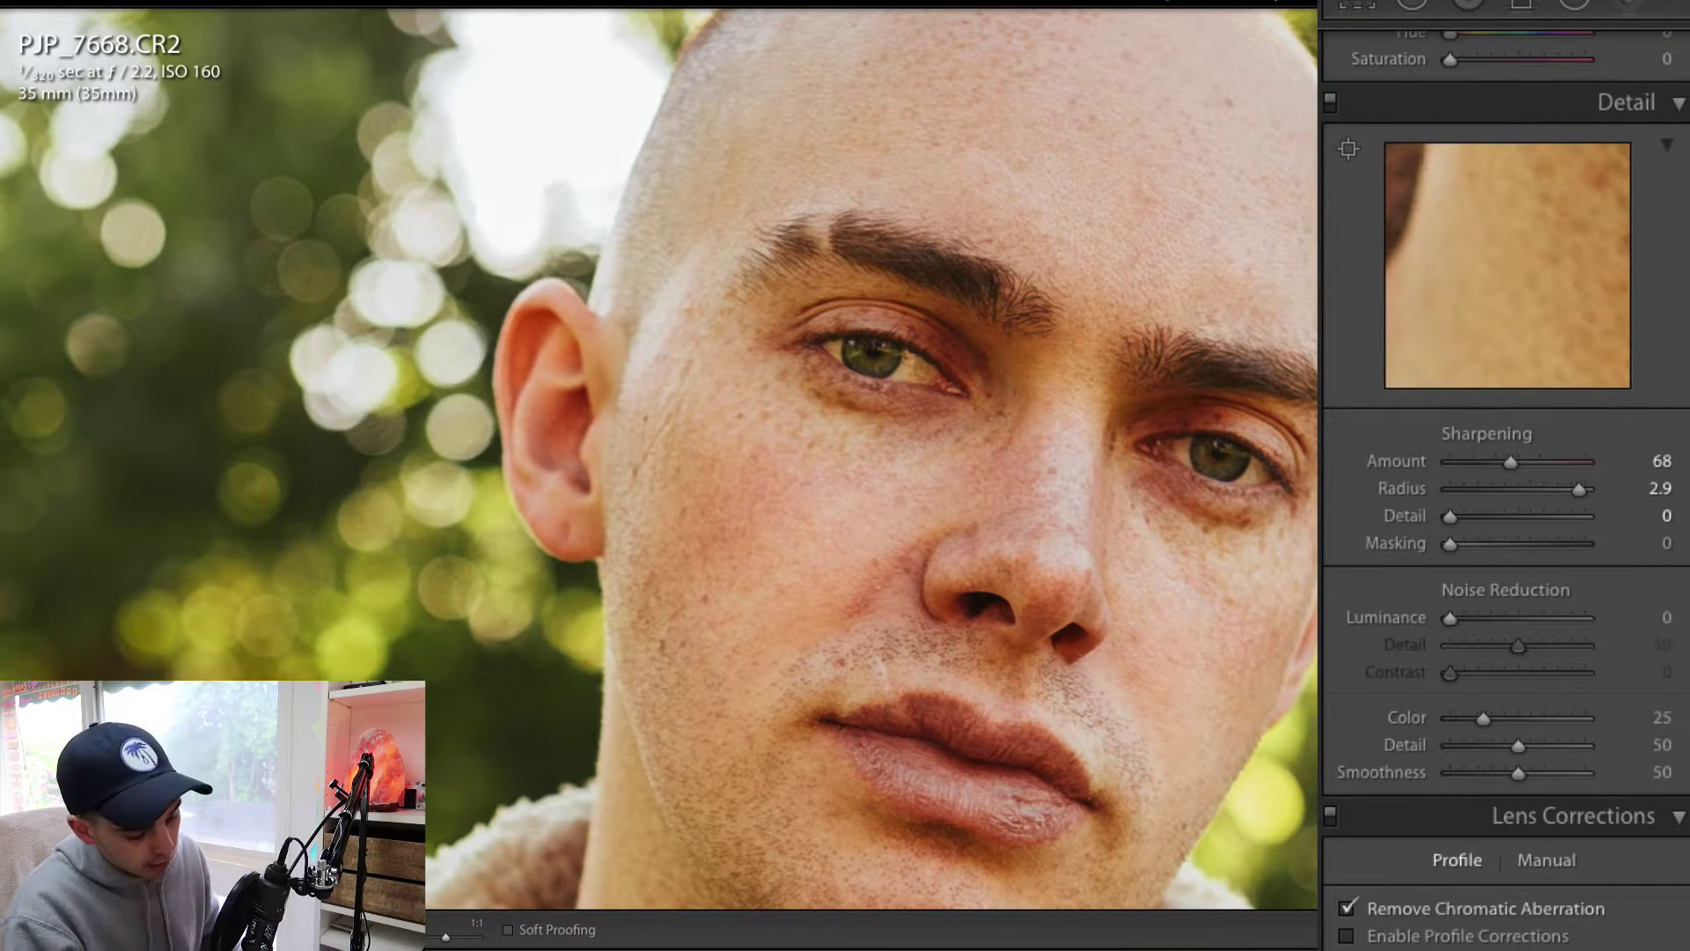
key(backslash)
key(backslash)
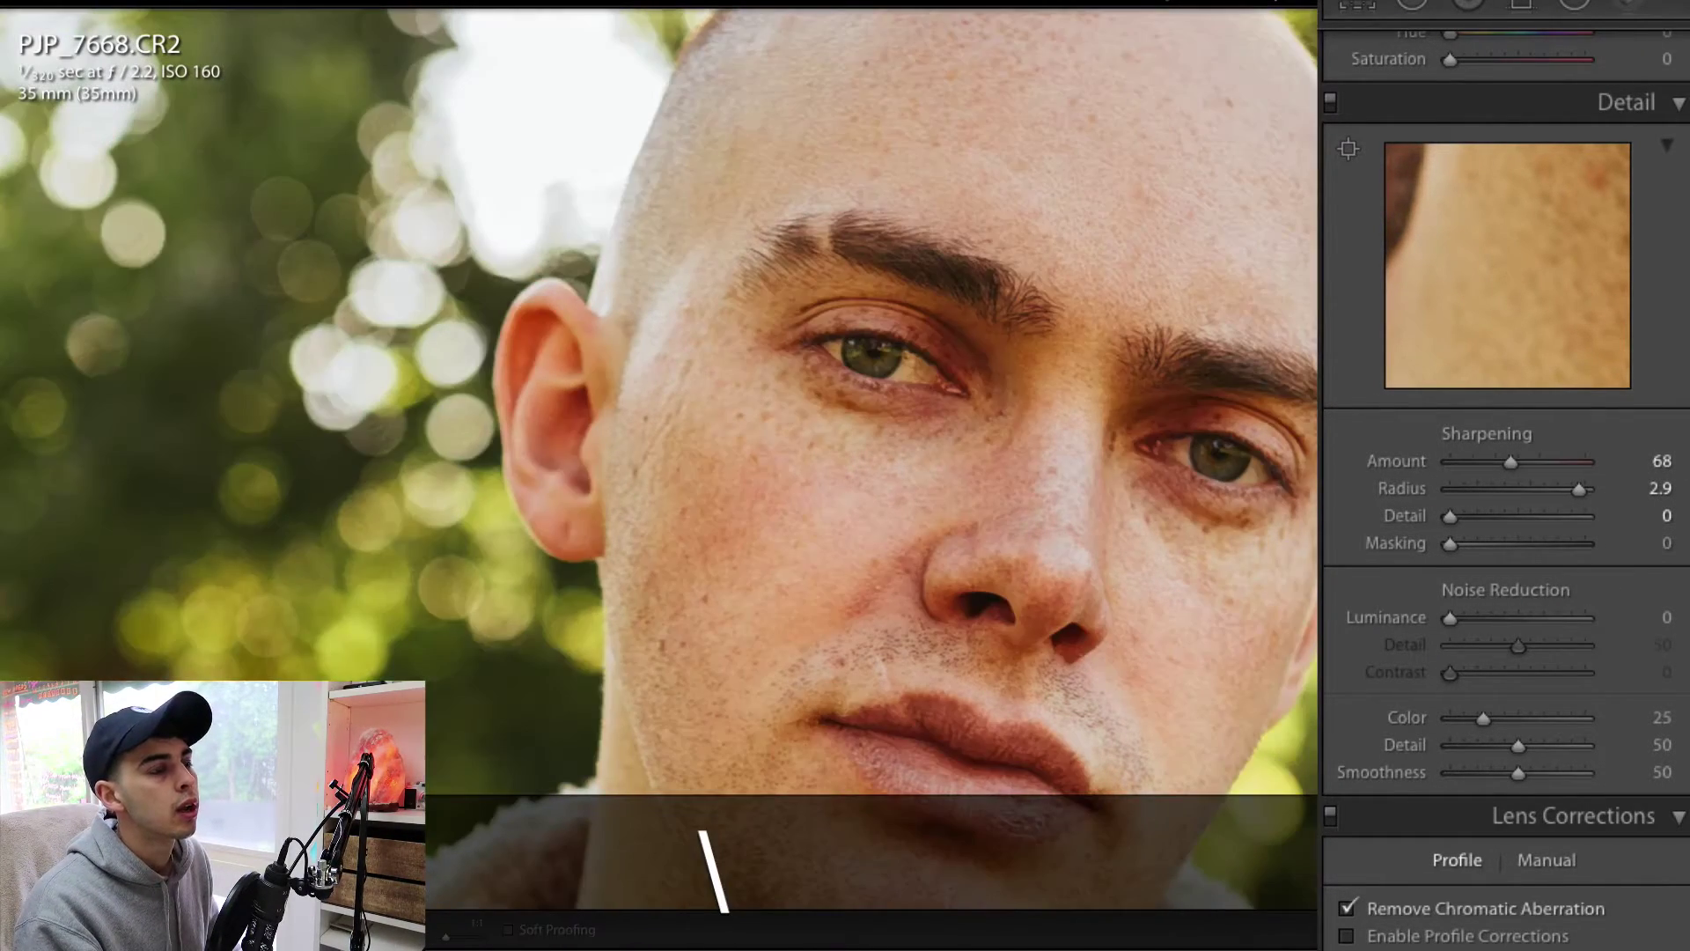
key(backslash)
key(backslash)
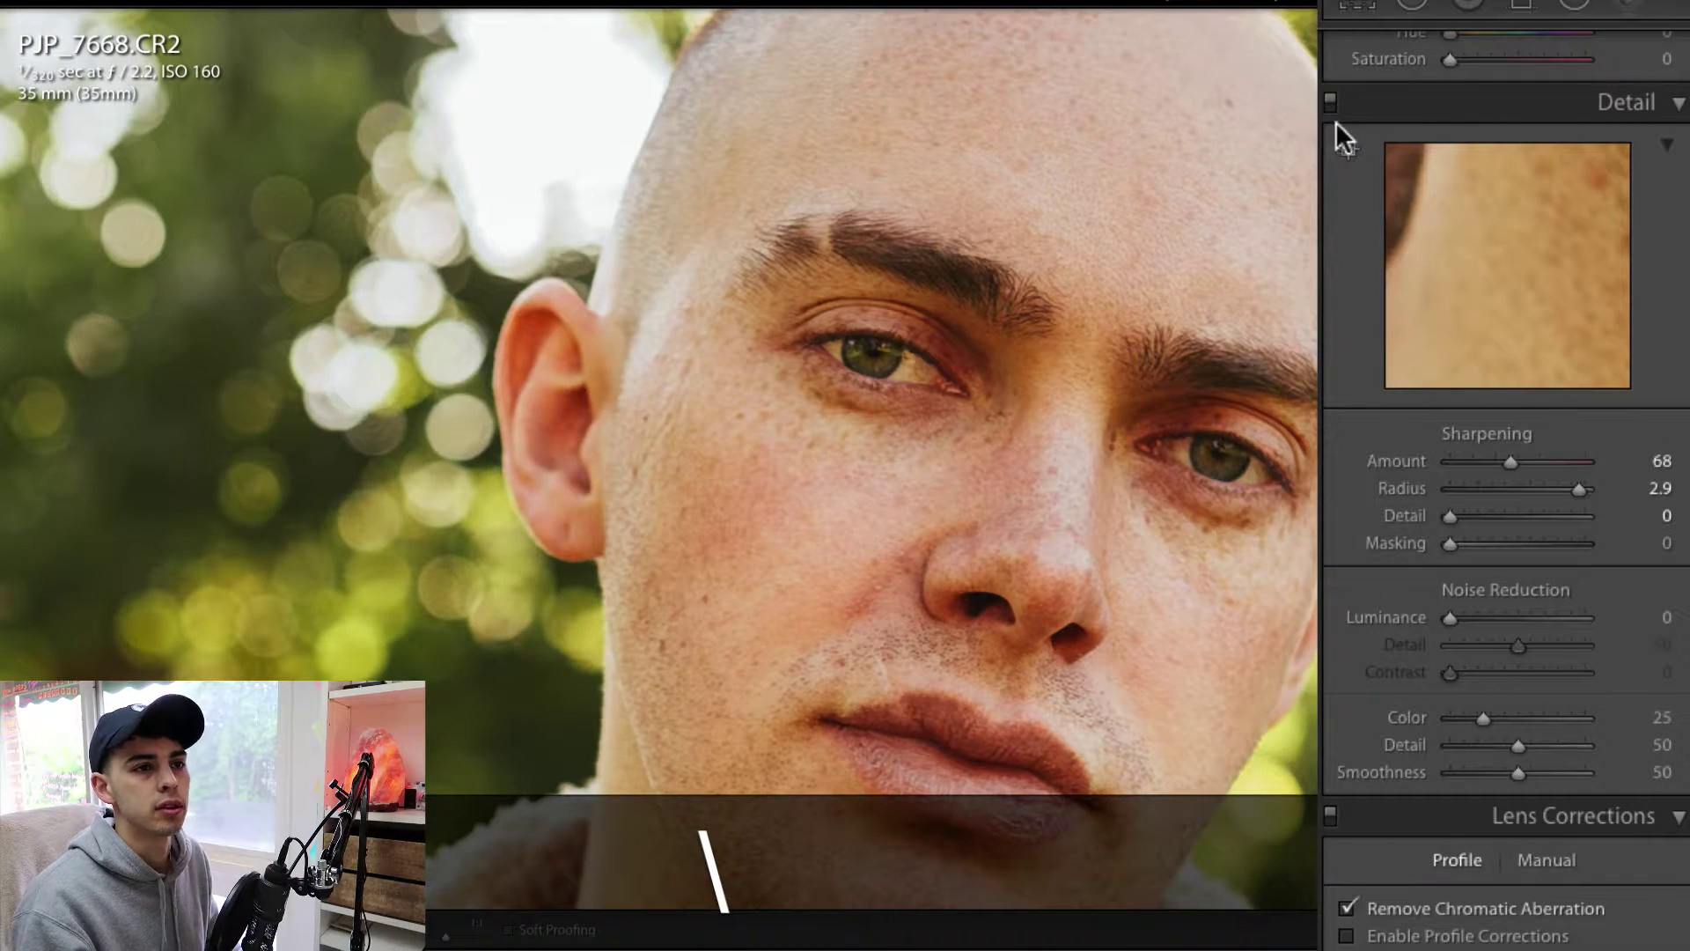
click(1330, 100)
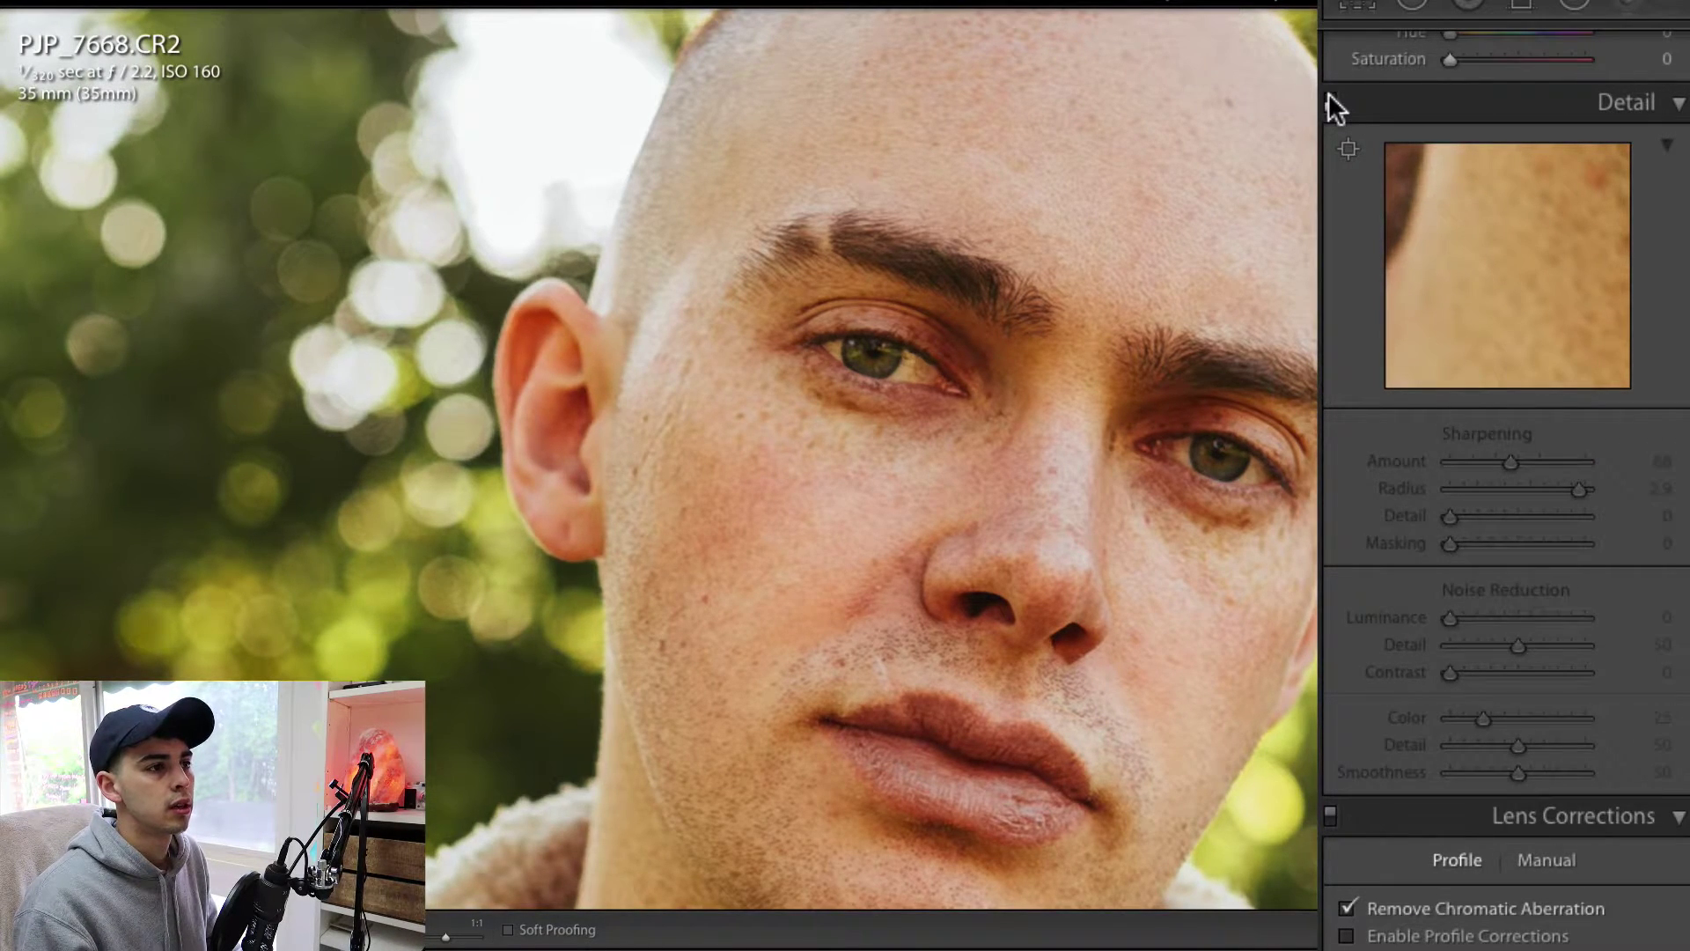
click(1330, 99)
click(1329, 99)
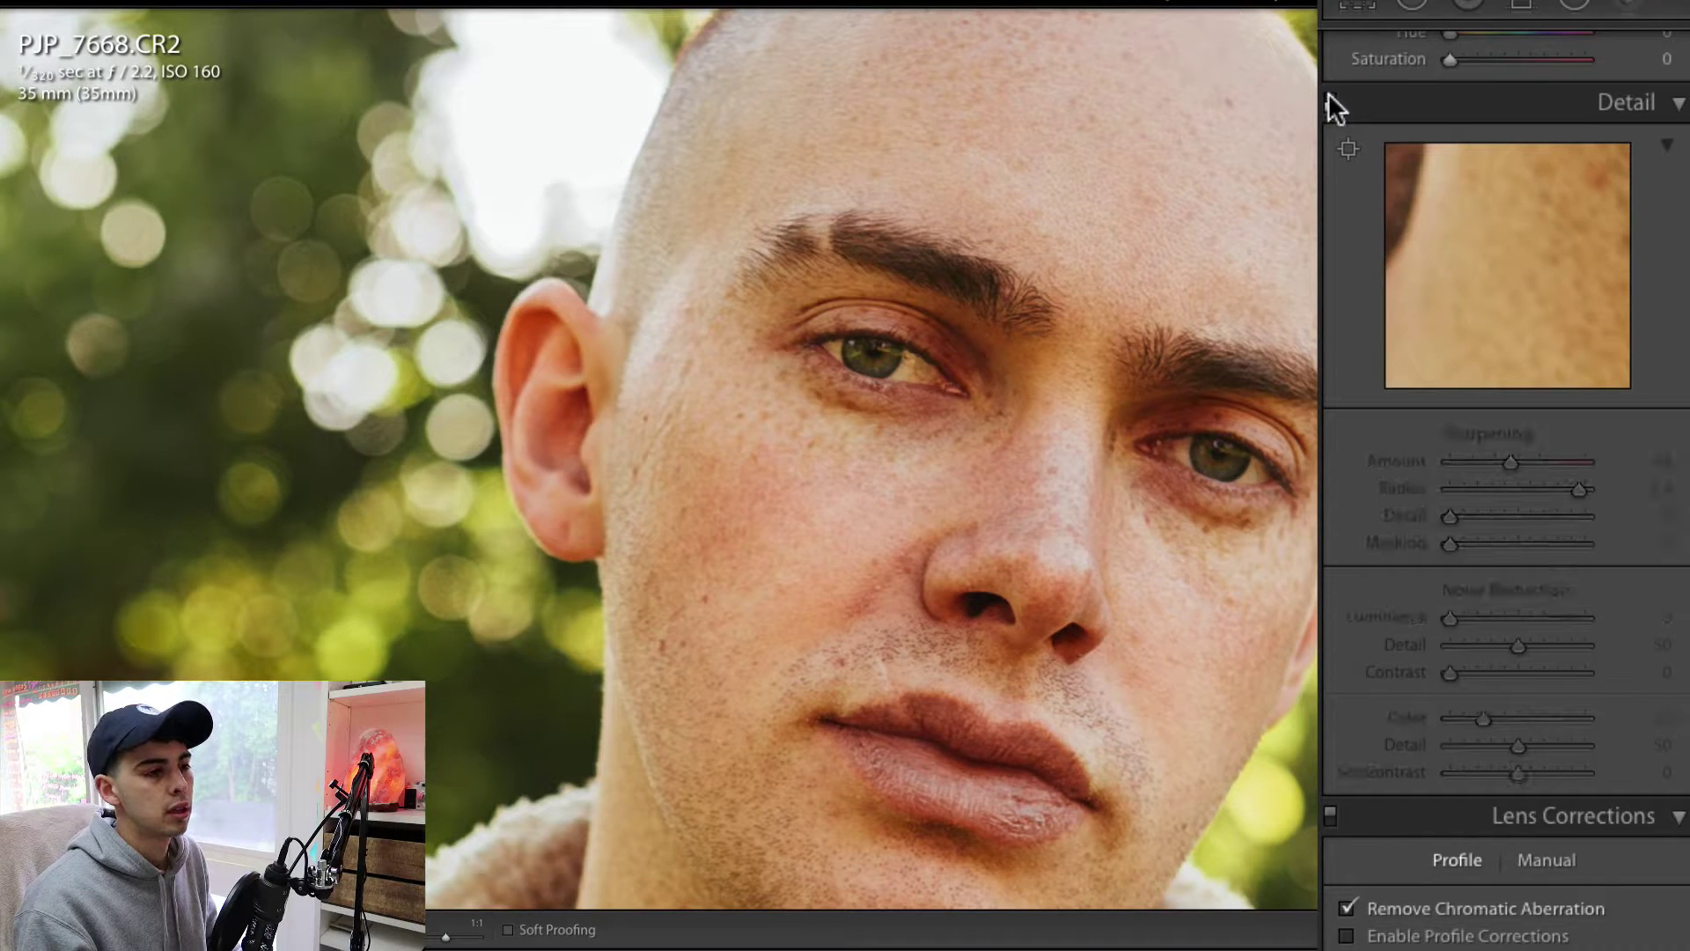
click(1329, 99)
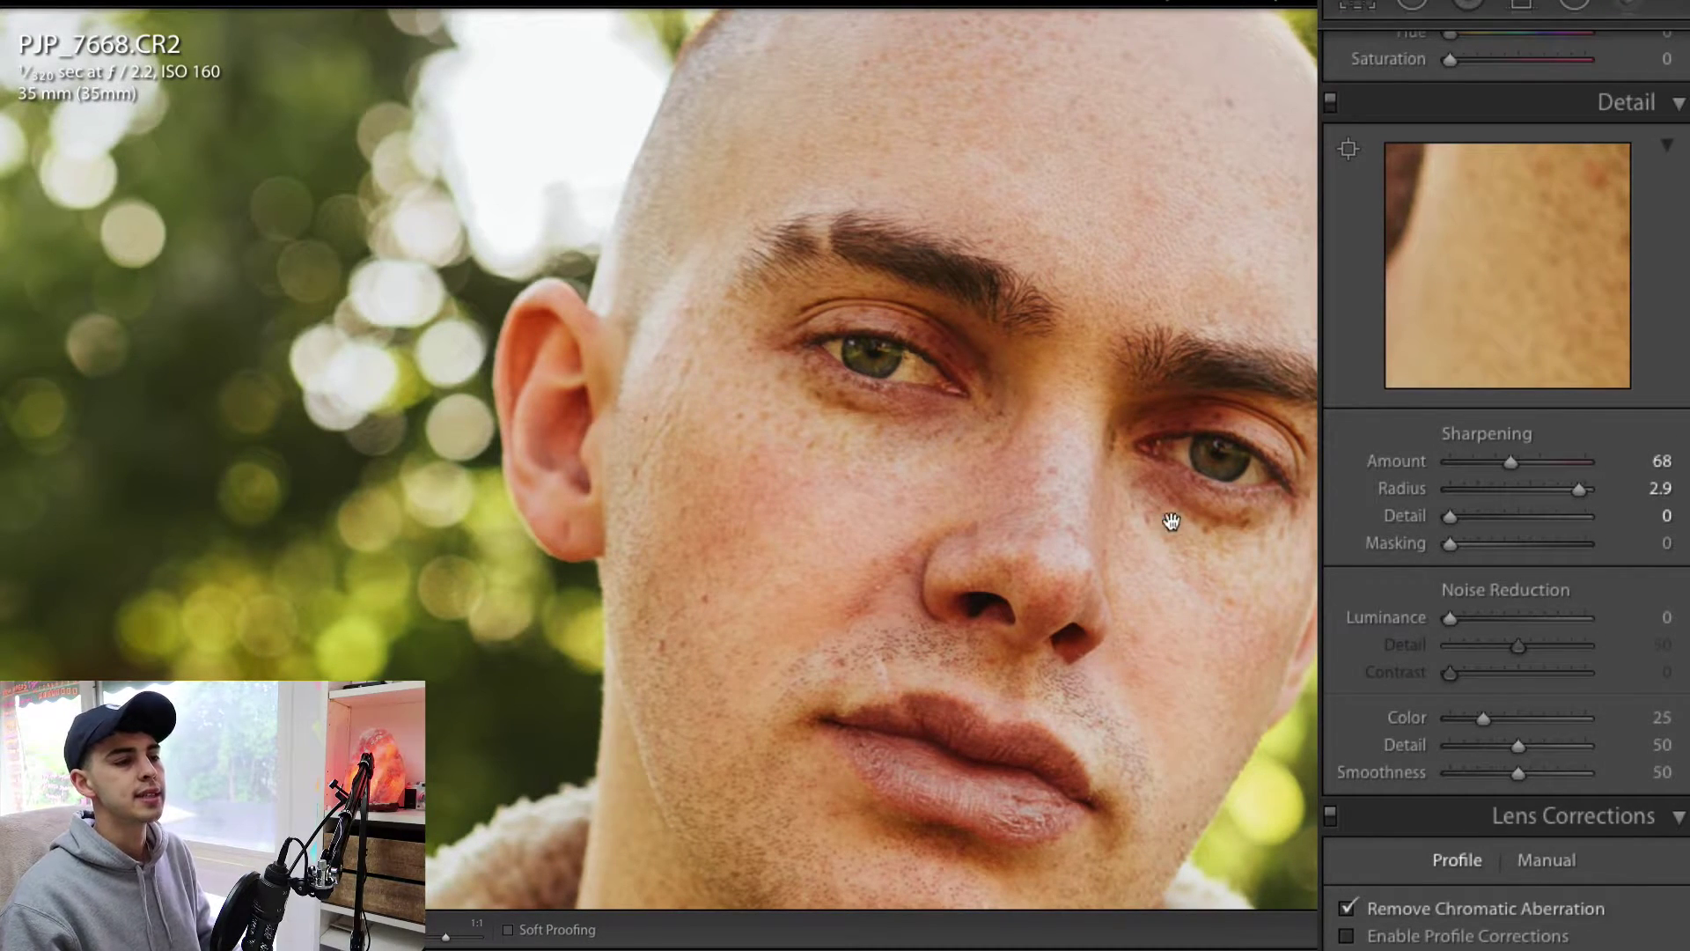
drag(1149, 502, 986, 424)
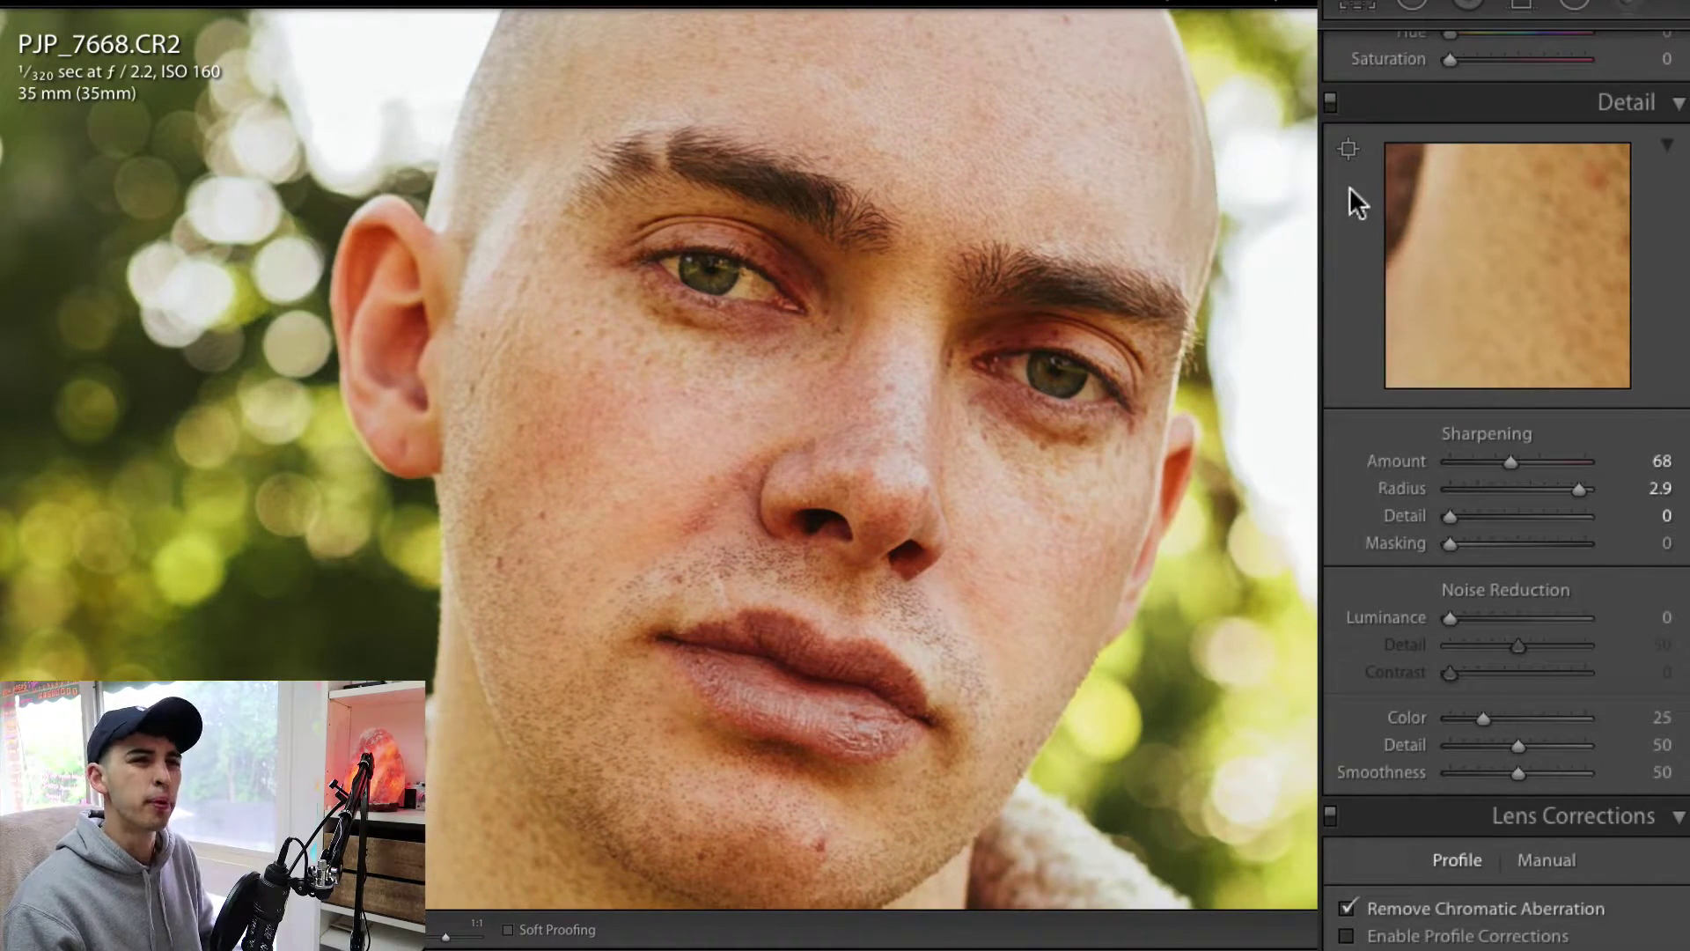
click(1329, 100)
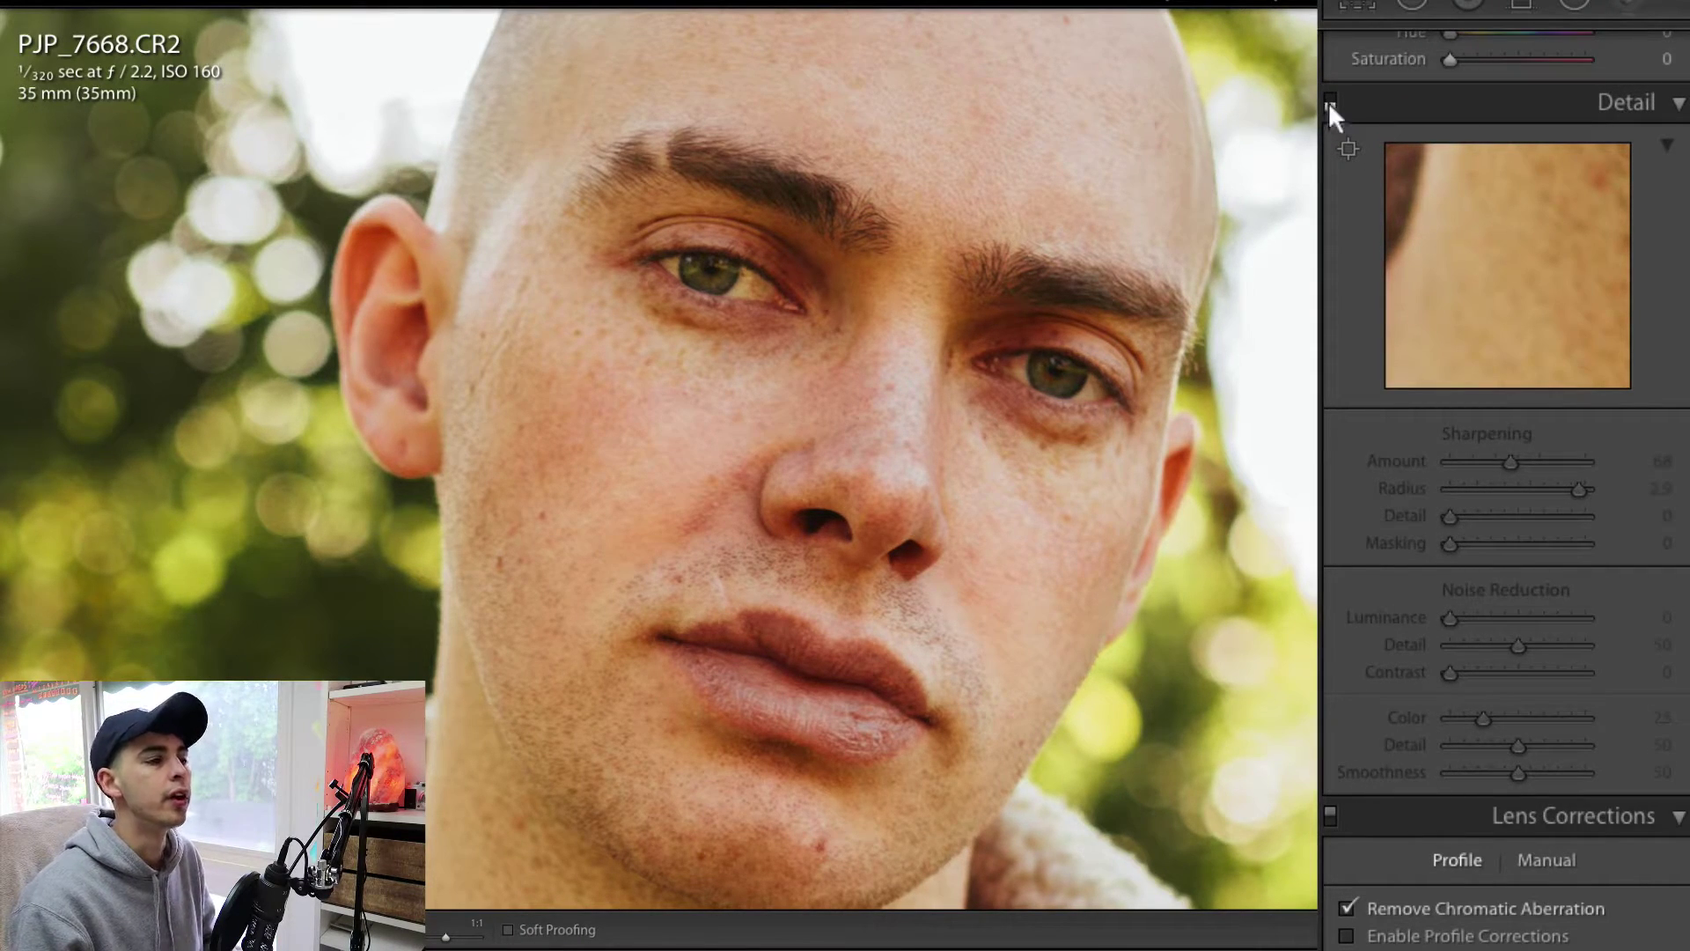
click(1329, 100)
click(891, 314)
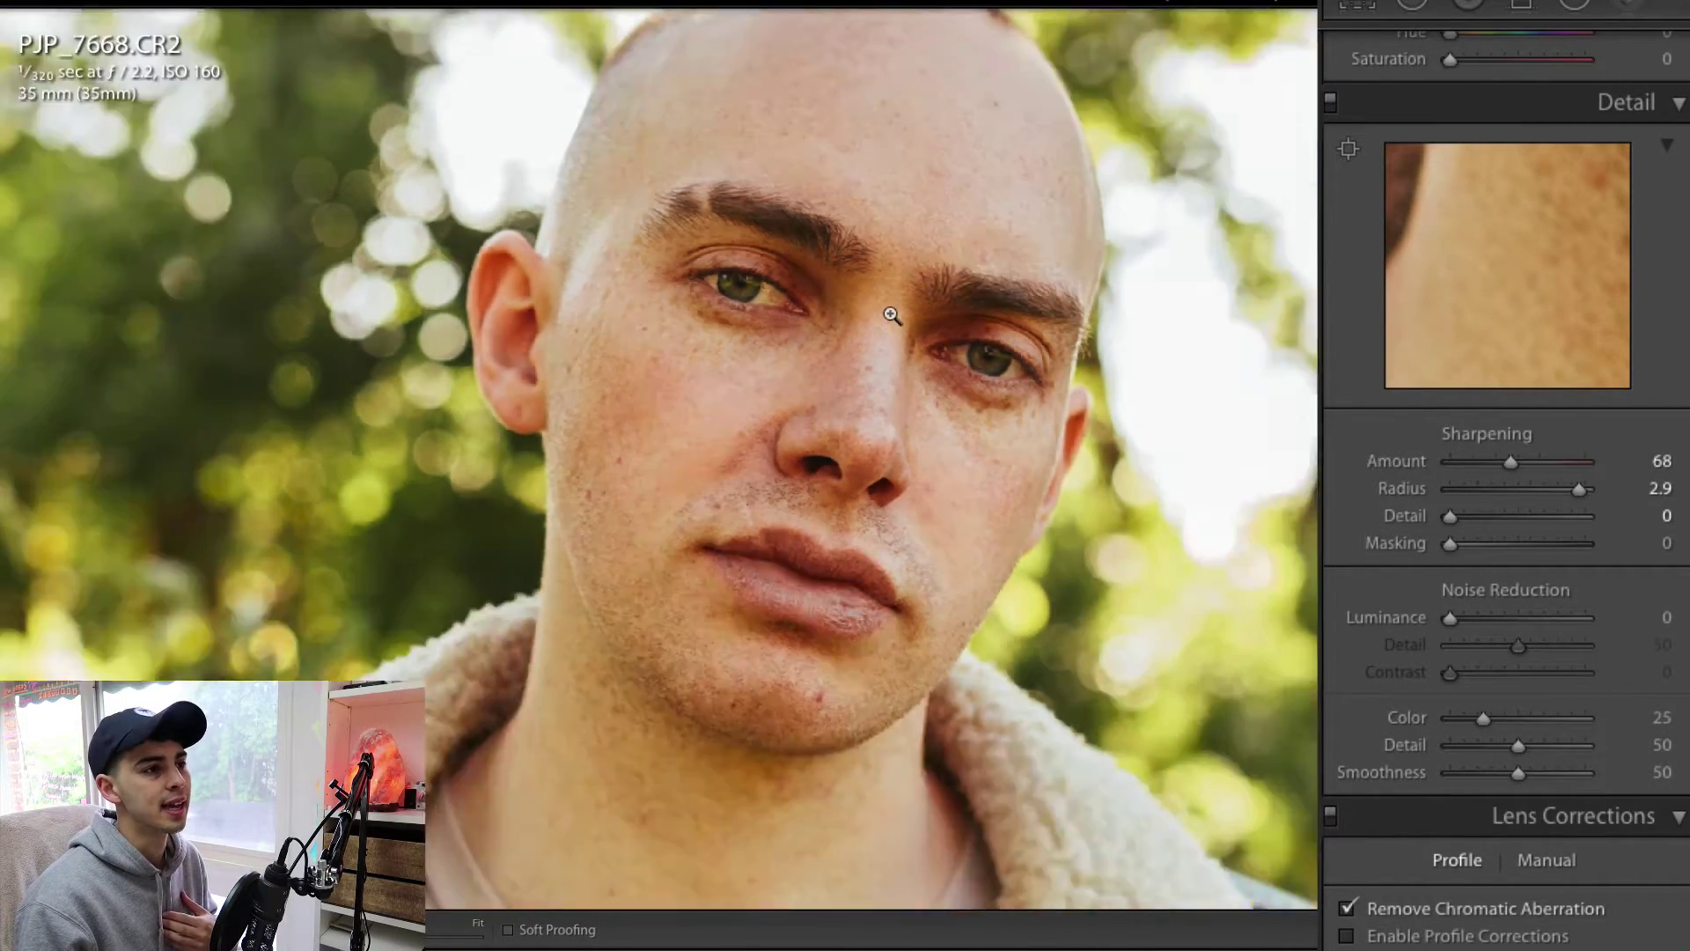
click(843, 298)
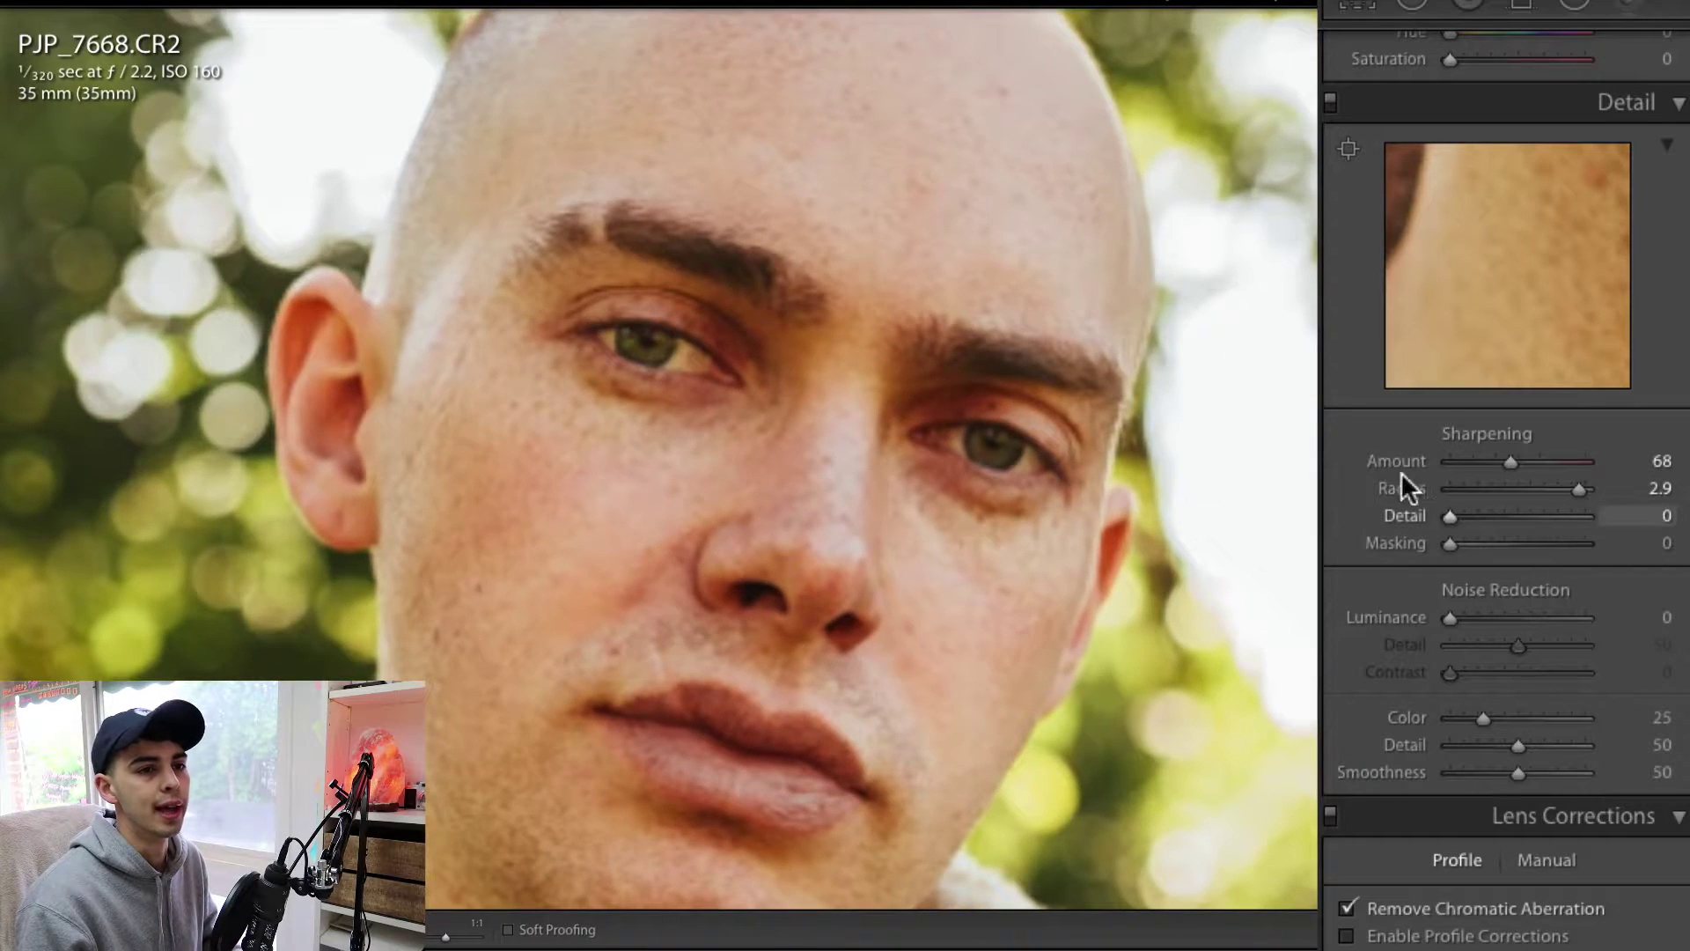
click(1330, 100)
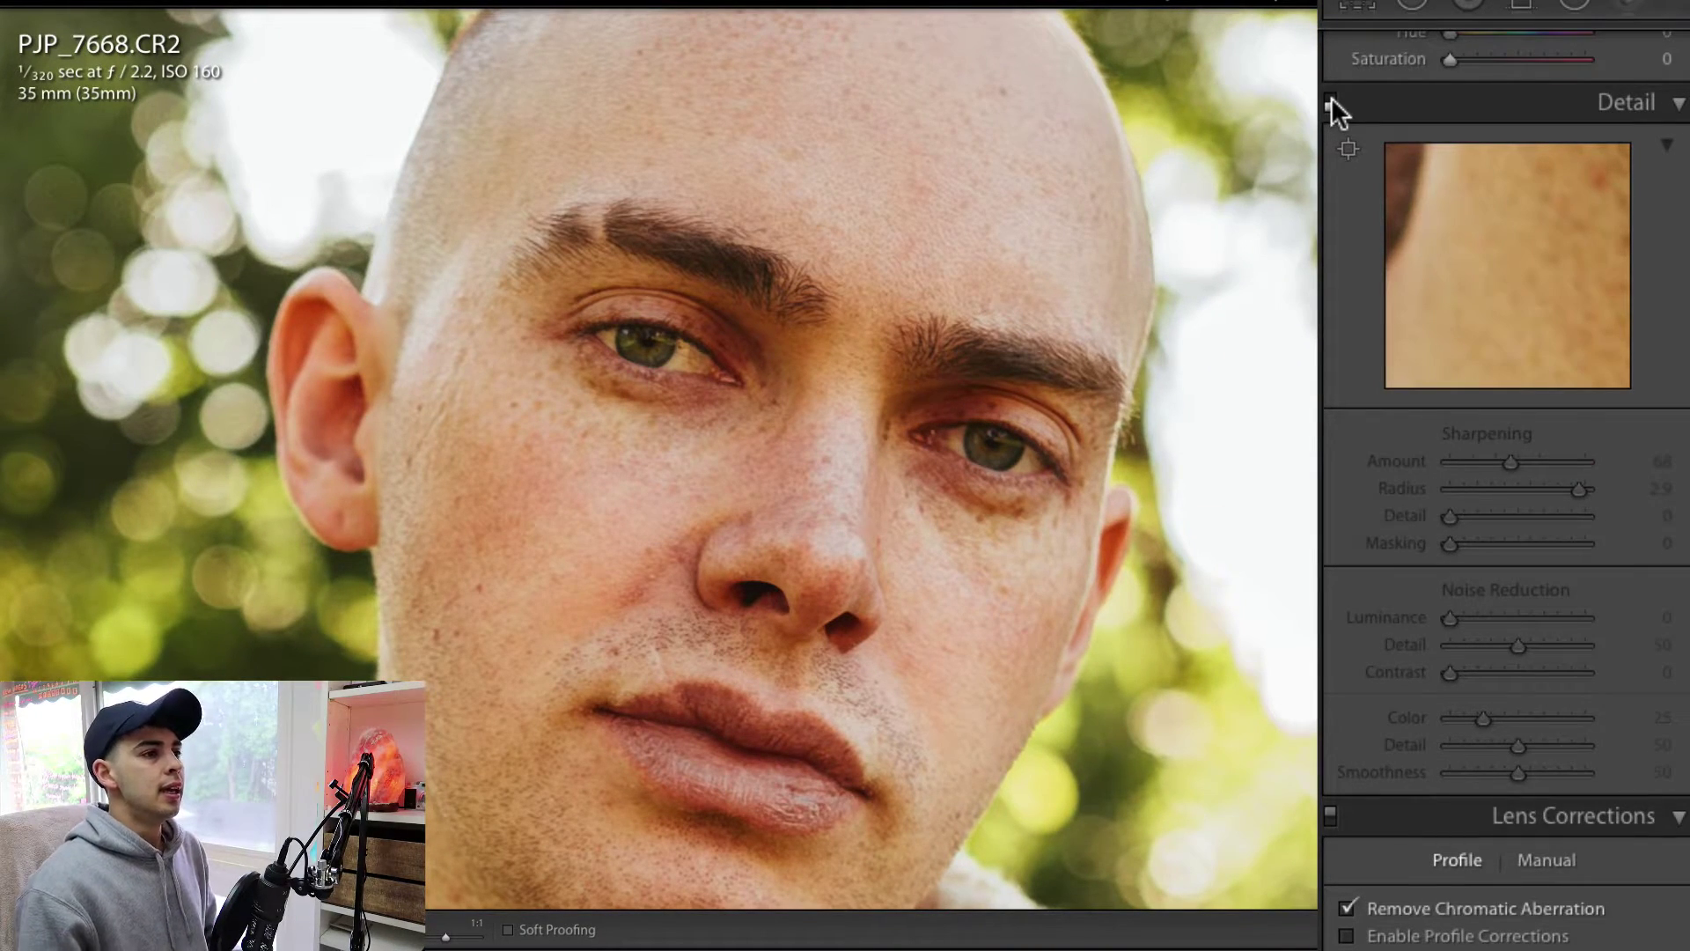
click(1331, 100)
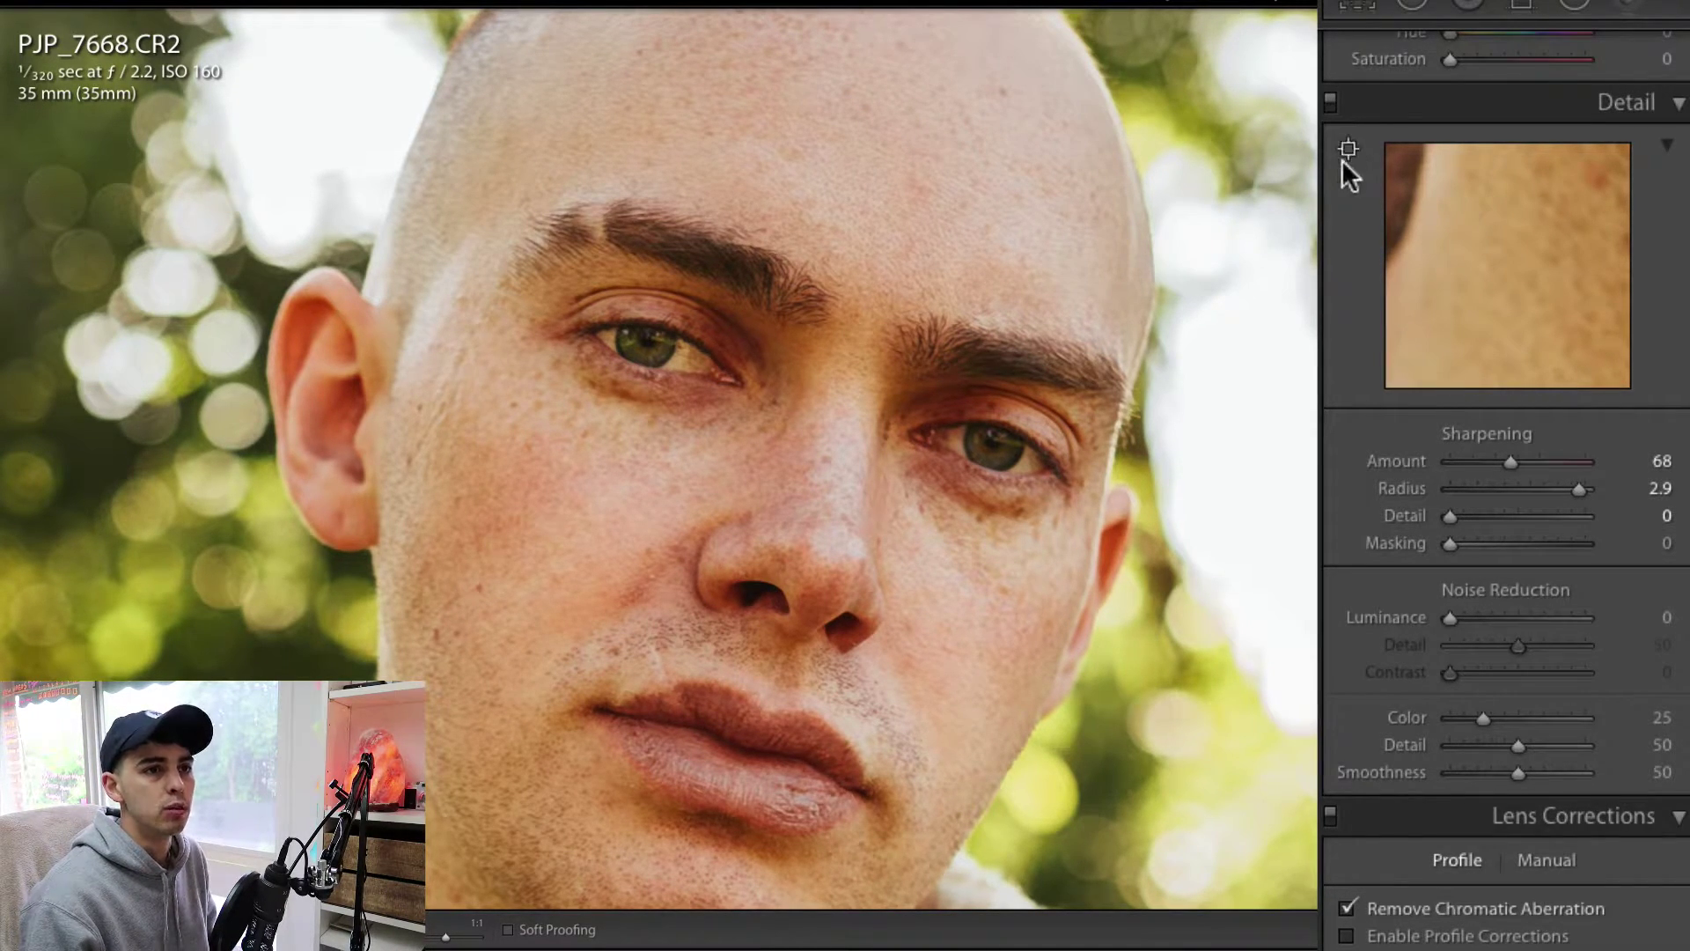
click(1330, 100)
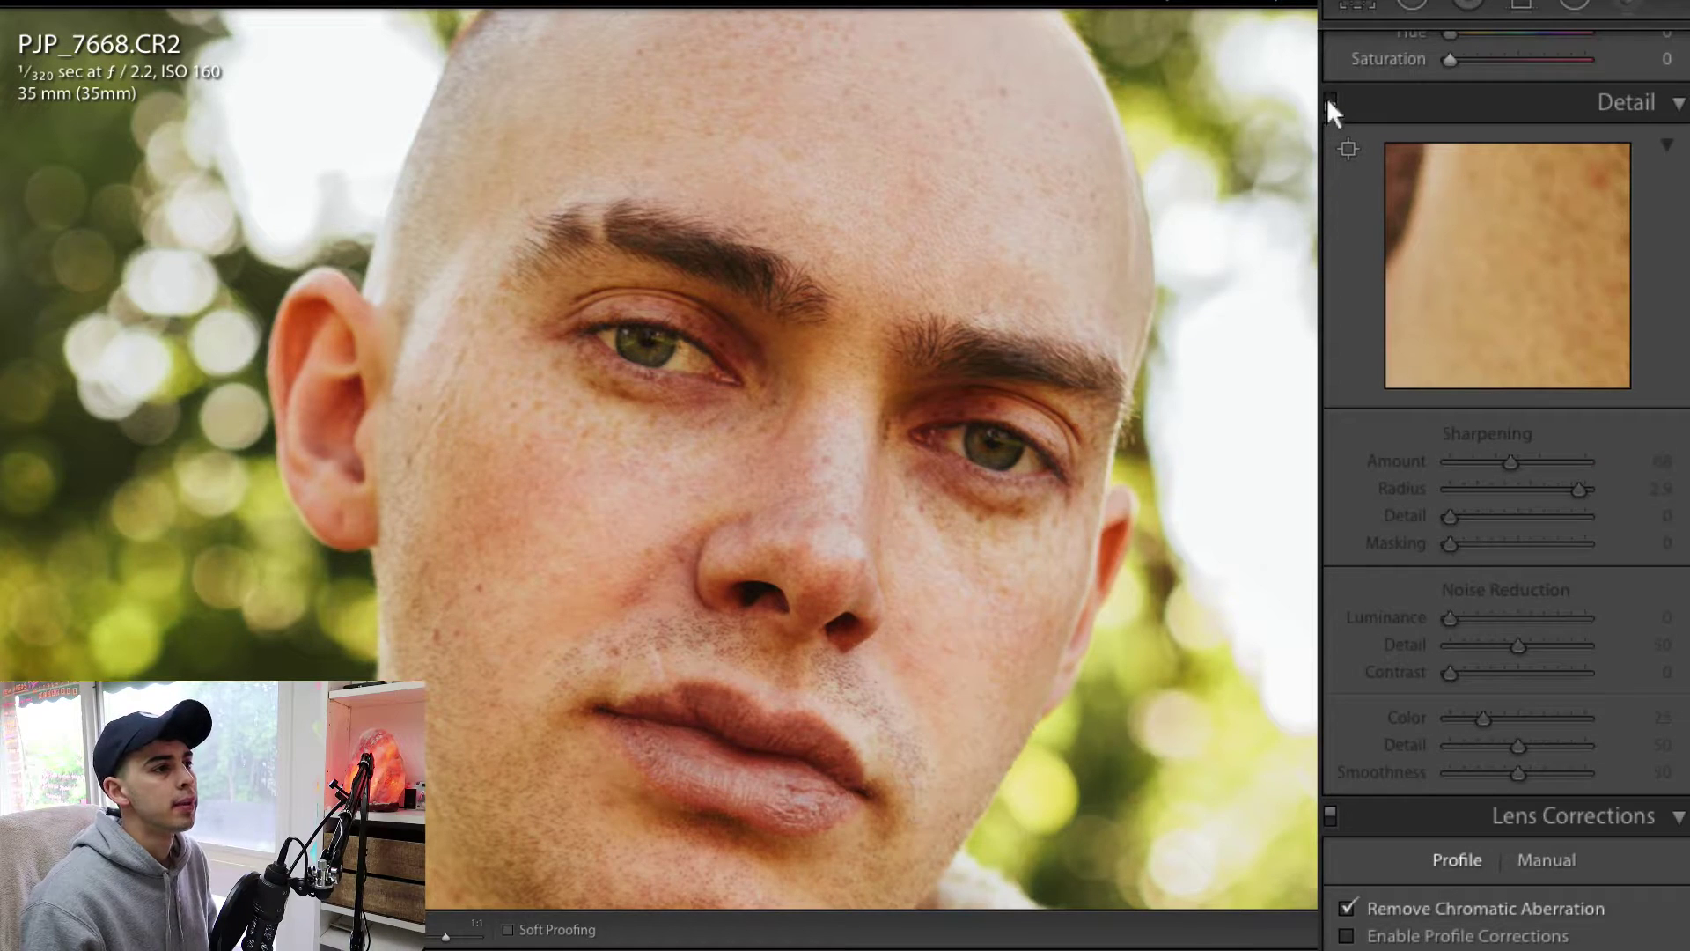
click(1330, 100)
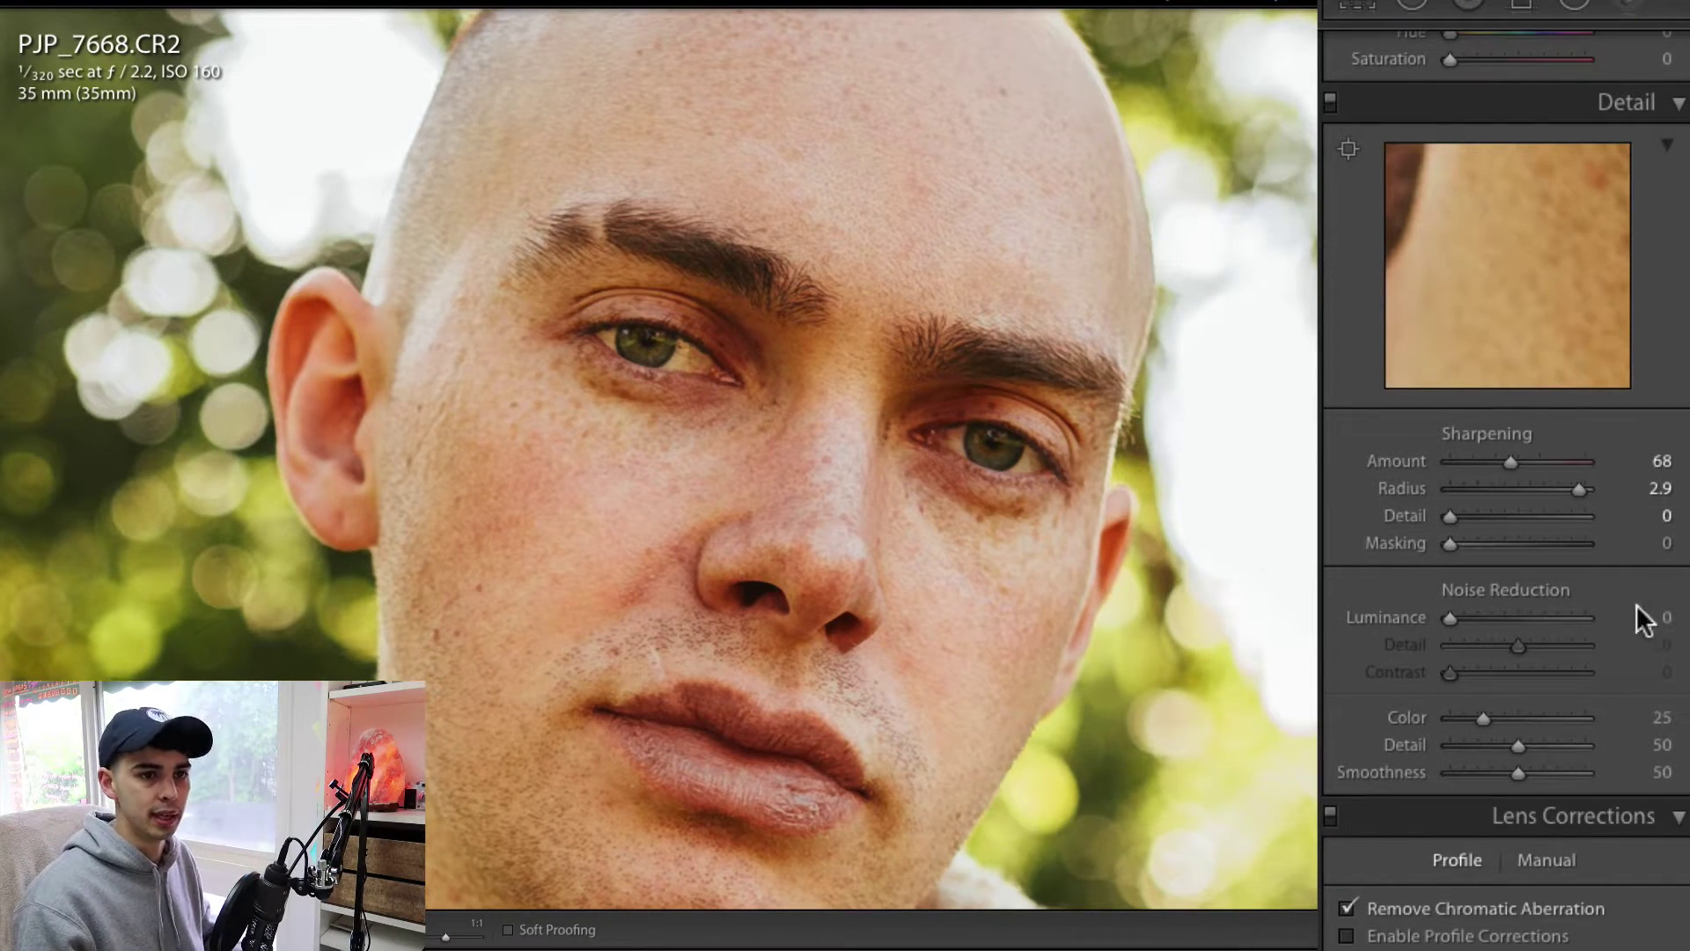
Adjust the sharpening Radius while viewing the edge mask, settling it at 1.4
drag(1572, 478, 1487, 487)
drag(1597, 497, 1596, 497)
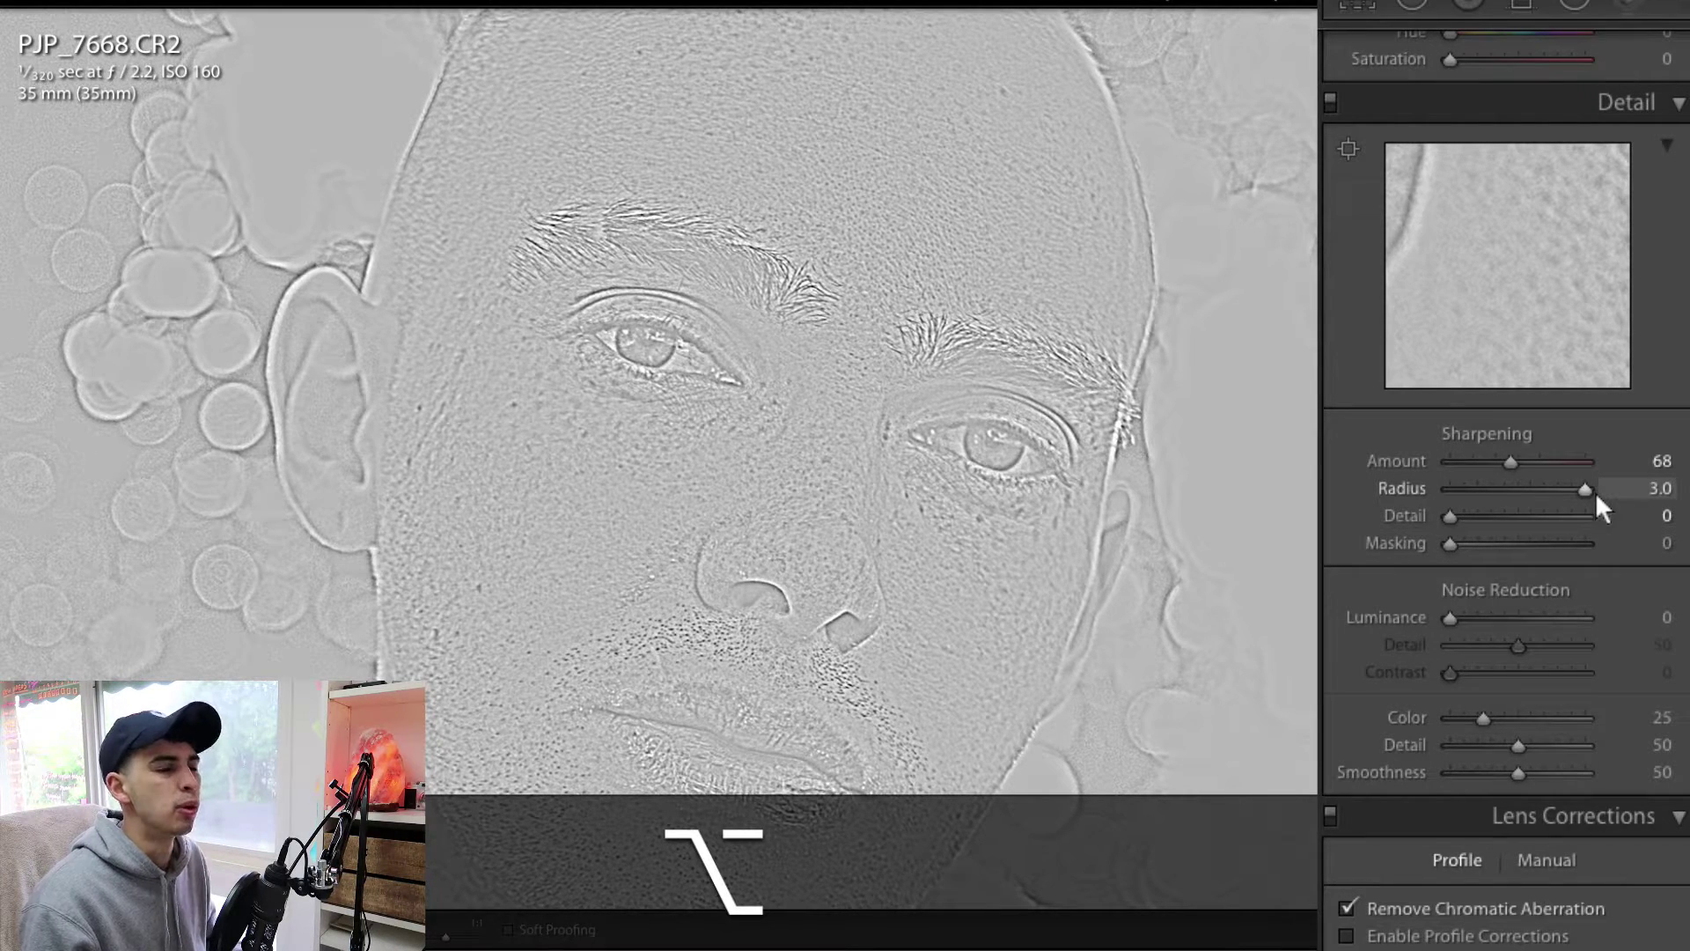
drag(1597, 498, 1492, 488)
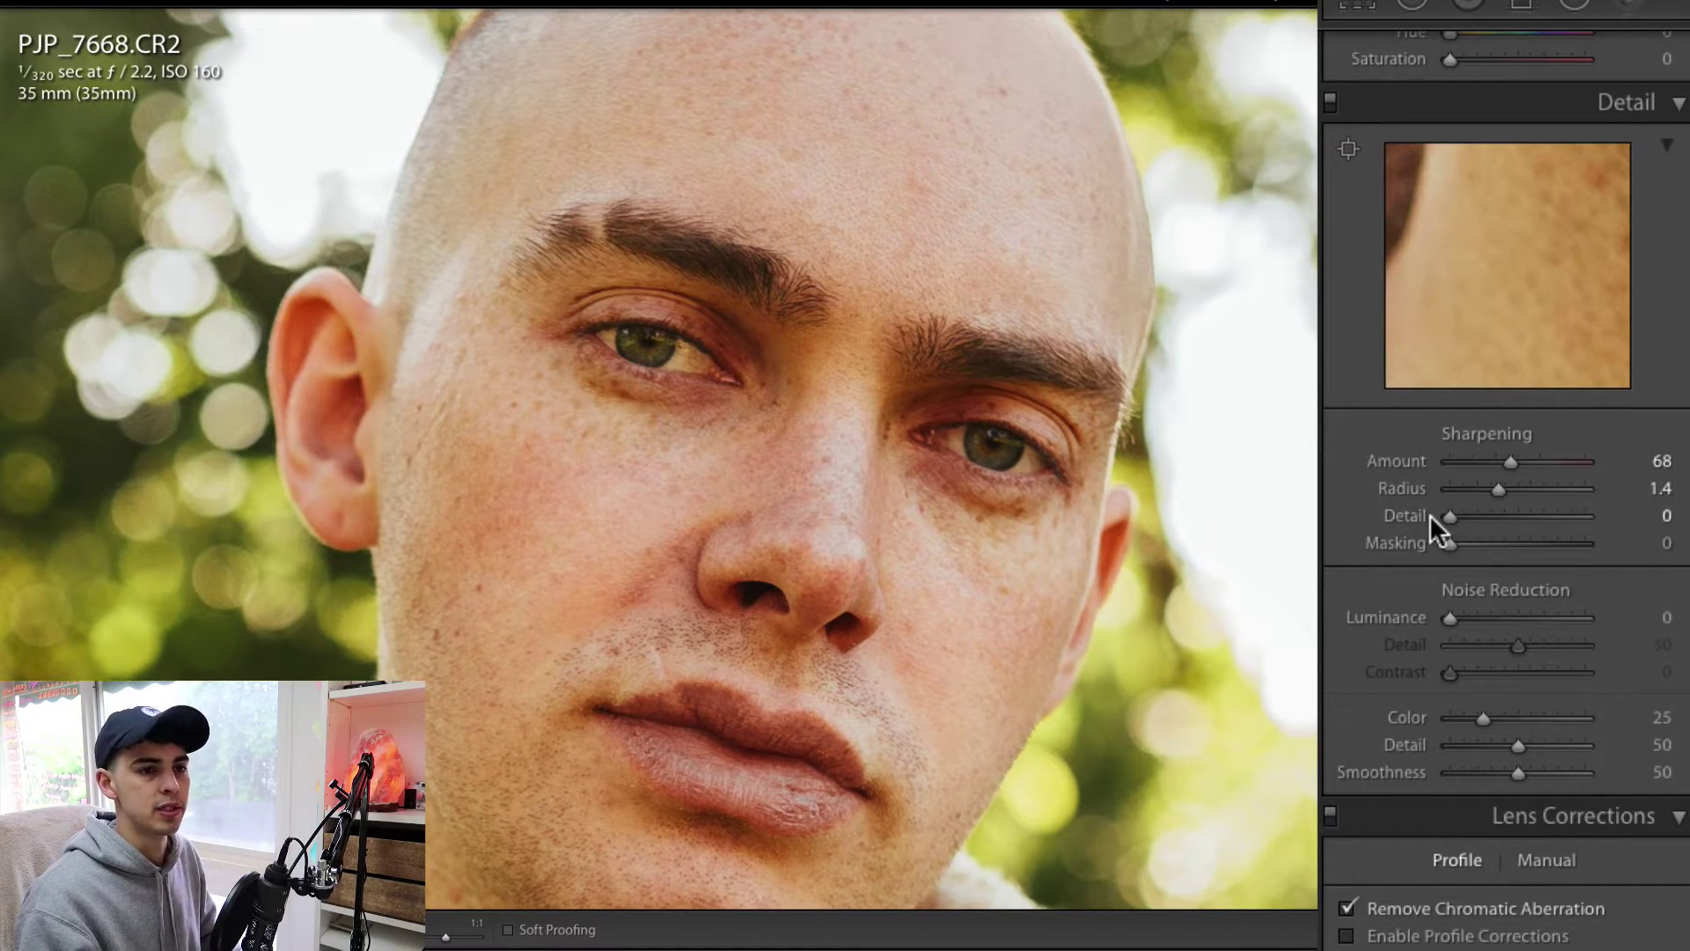
Alt-drag Detail up to 85, then check the photo at Fit and at 1:1 on the eyebrows
key(alt)
drag(1449, 515, 1563, 519)
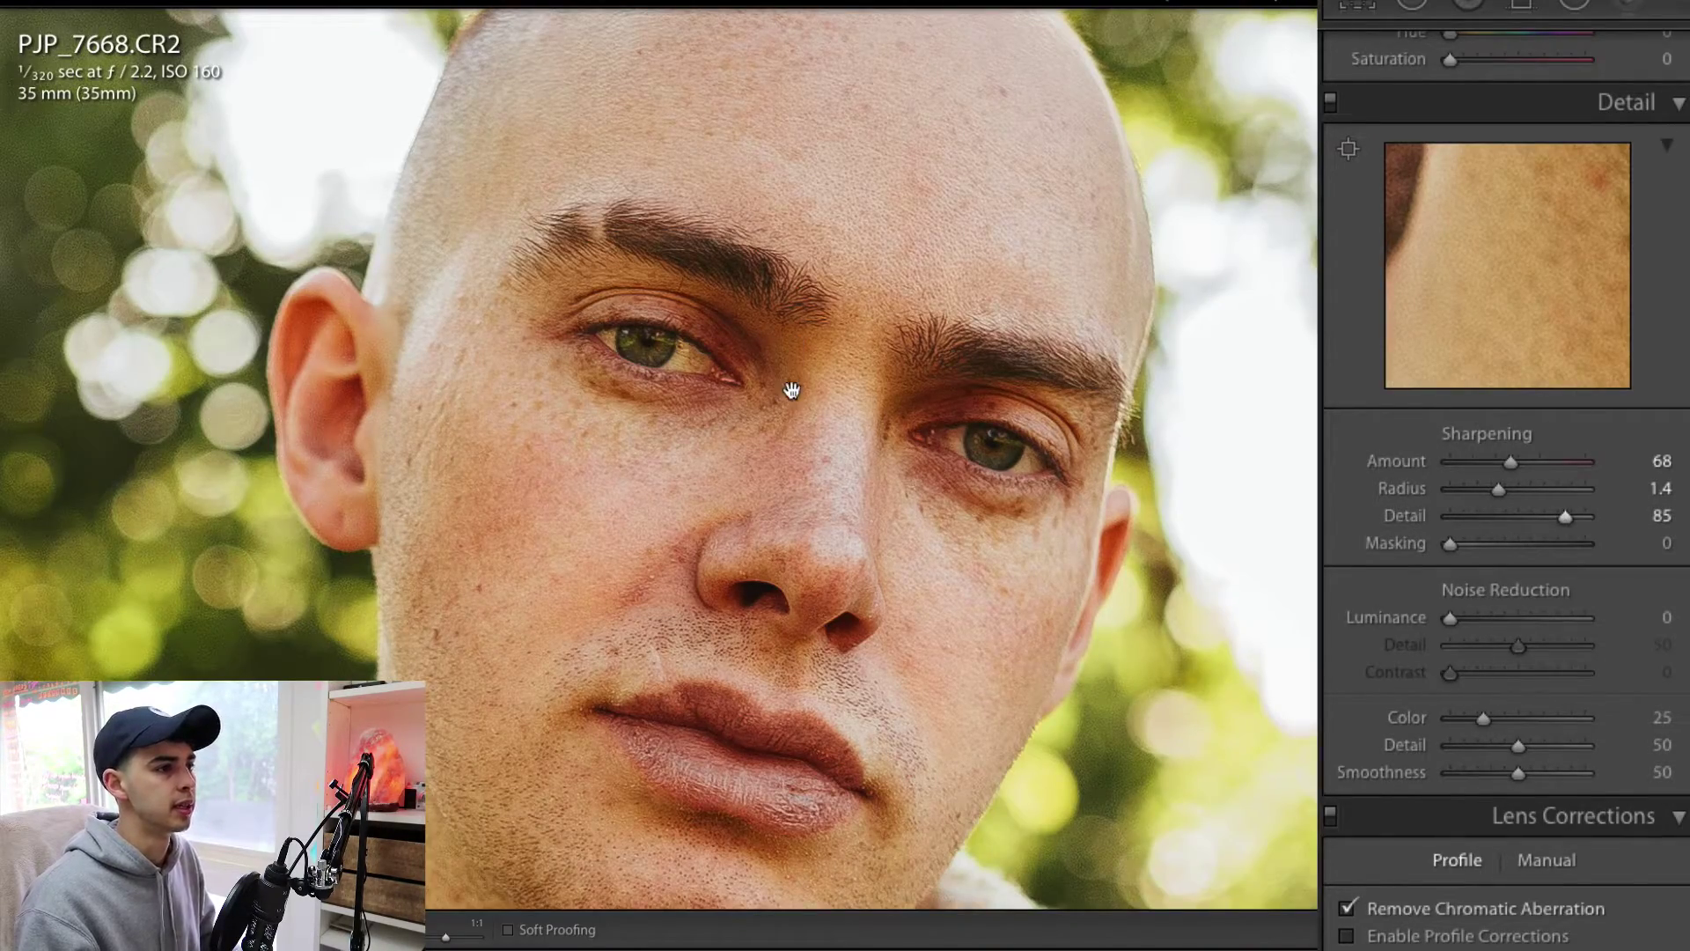
click(793, 389)
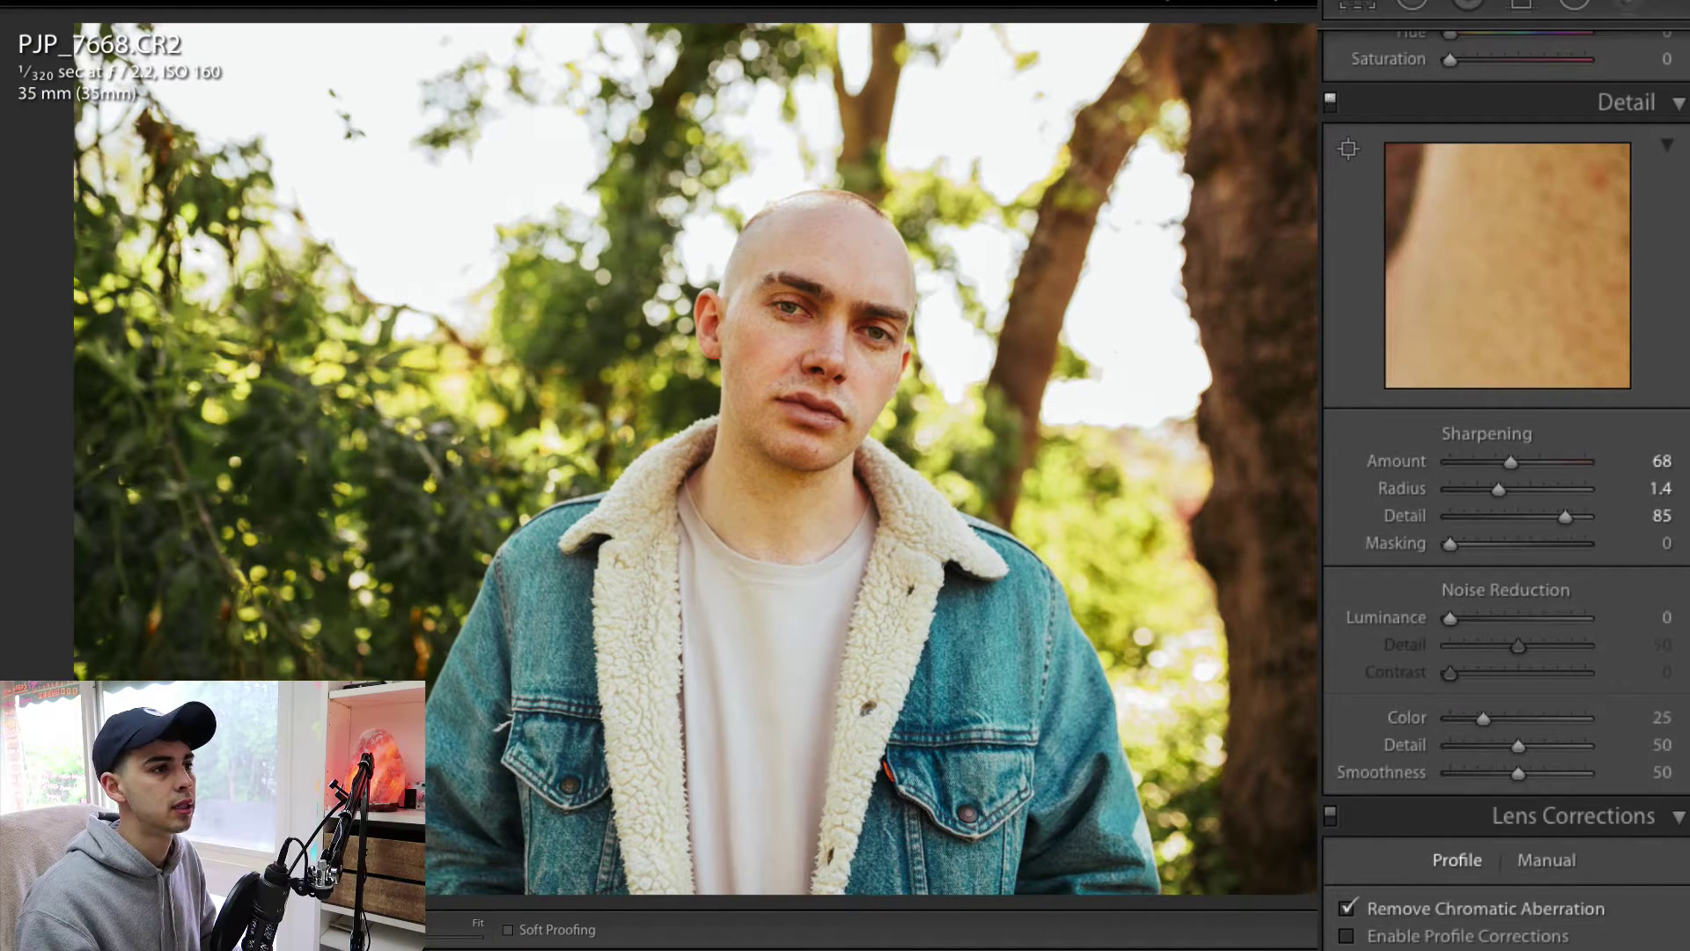
key(alt)
click(837, 286)
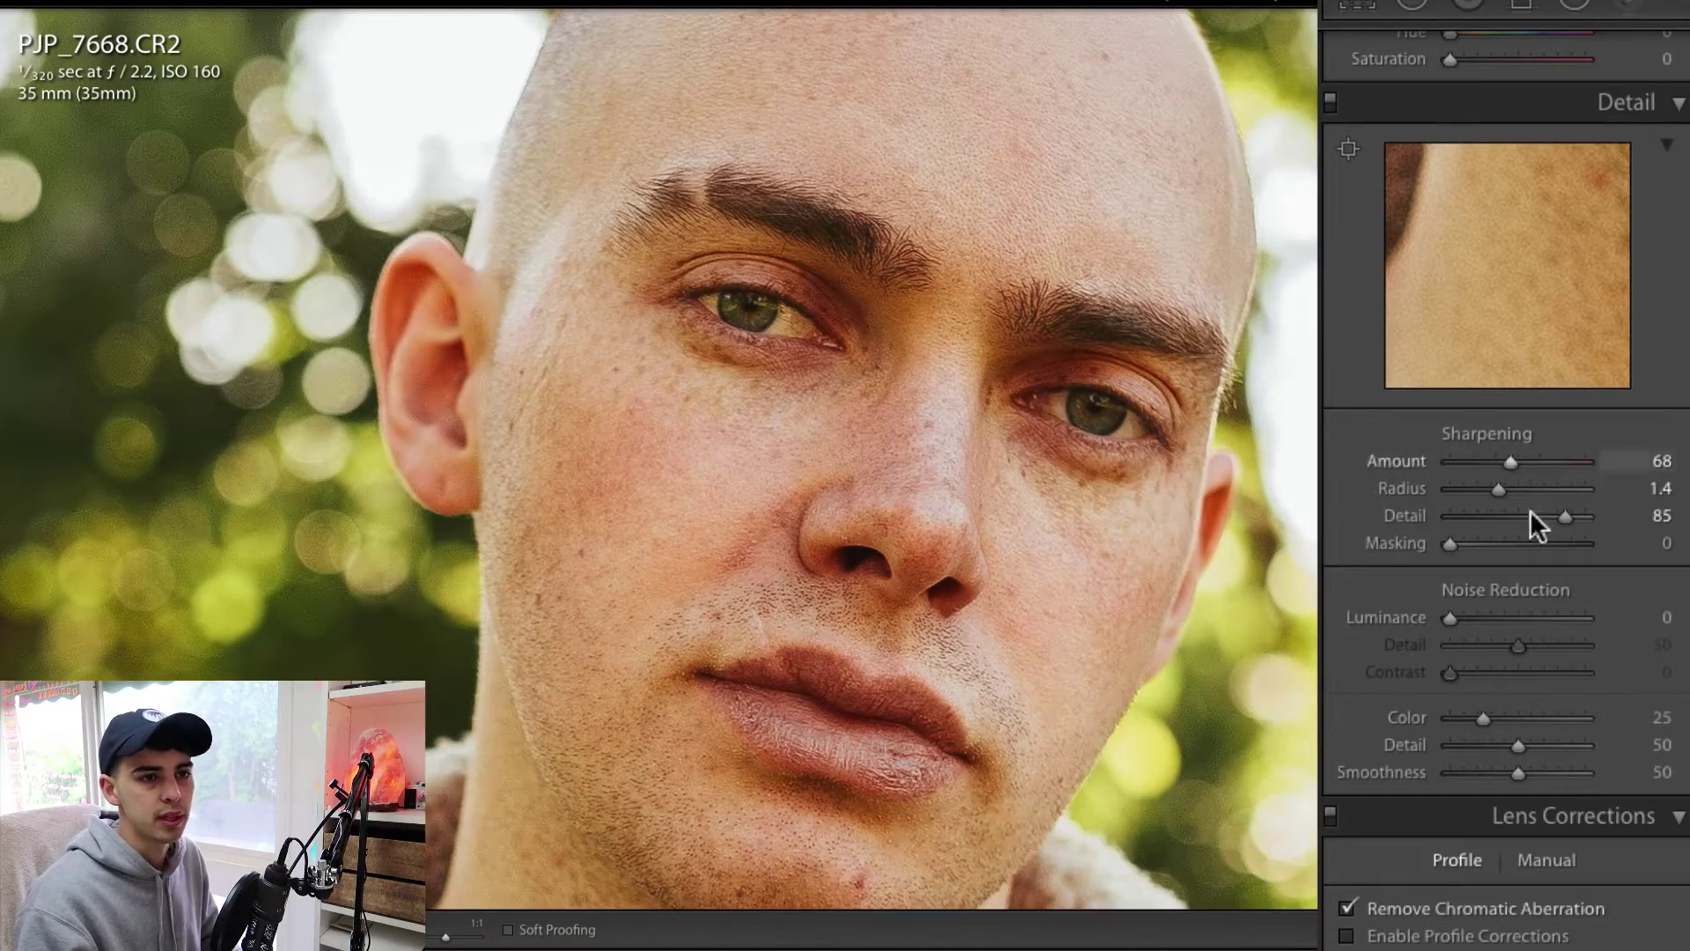
Lower Detail from 85 to 50 with the mask shown, and toggle the Detail panel to compare
key(alt)
drag(1560, 515, 1502, 512)
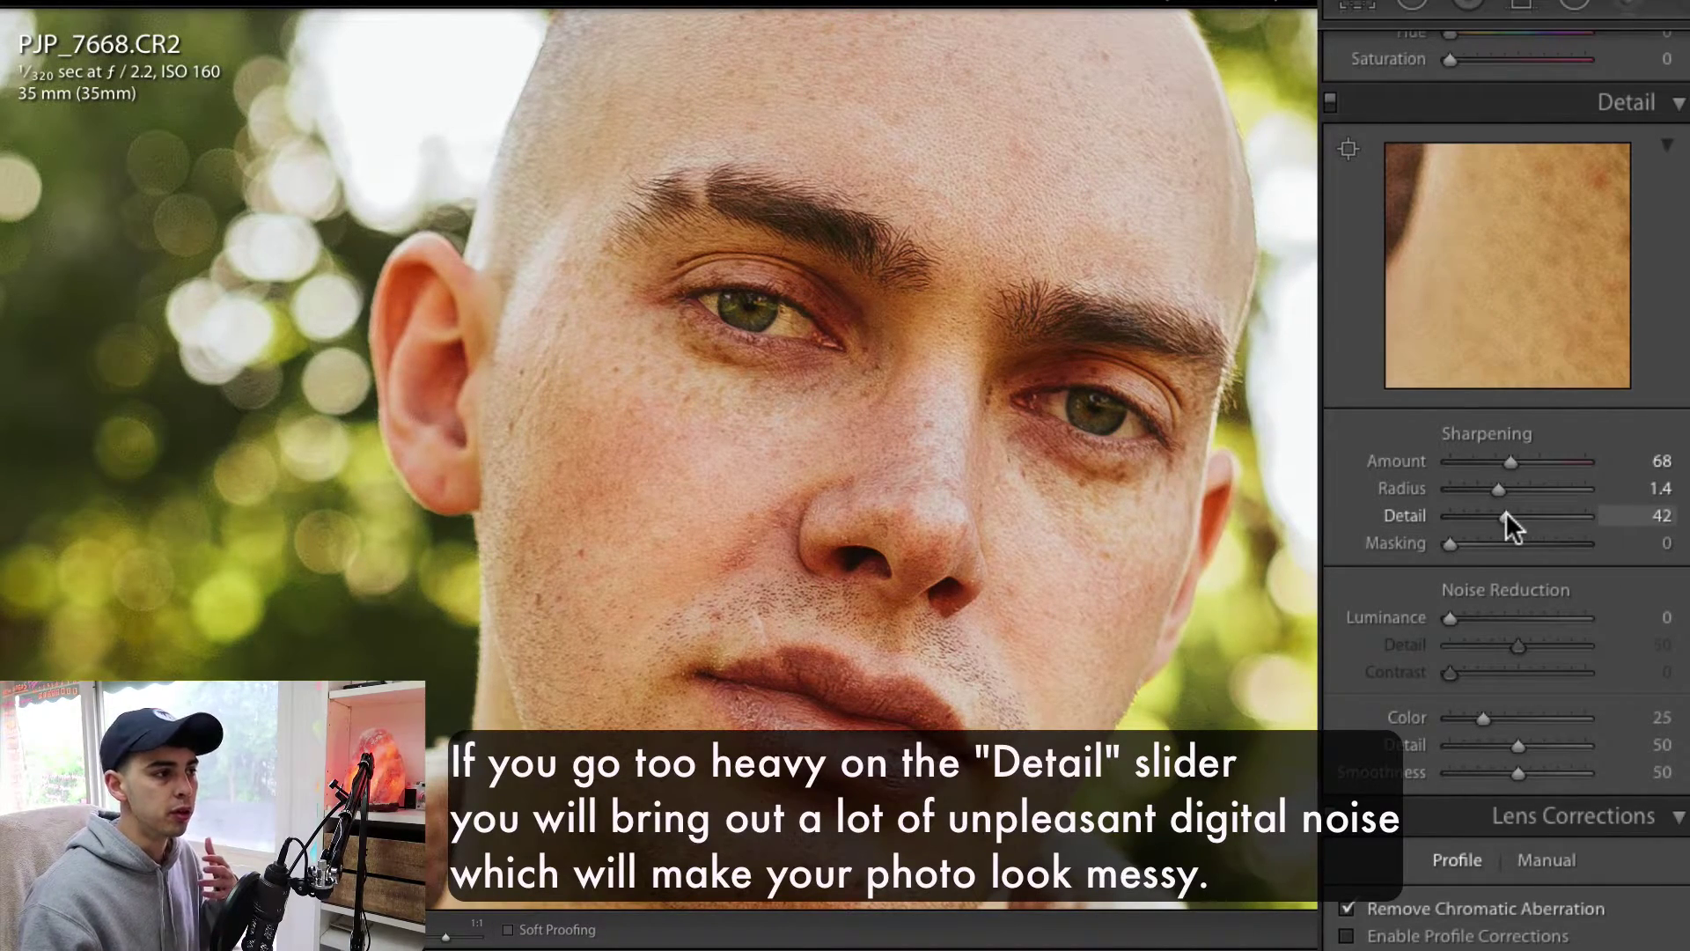
drag(1506, 515, 1513, 514)
click(1328, 104)
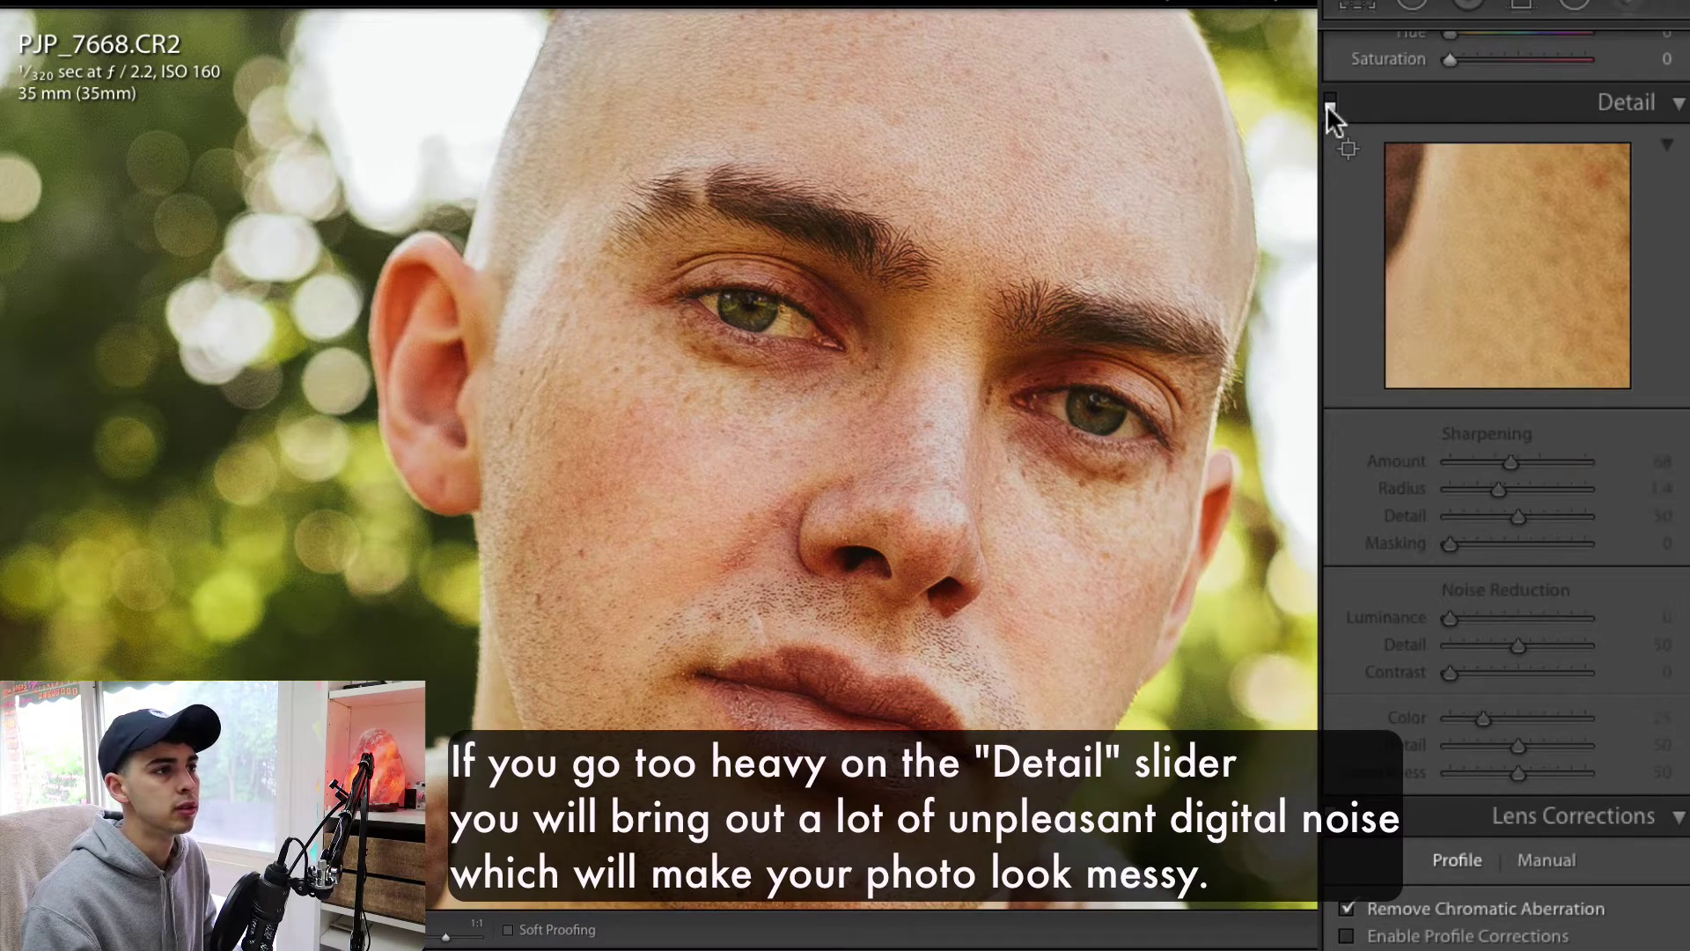
click(1327, 103)
click(1328, 104)
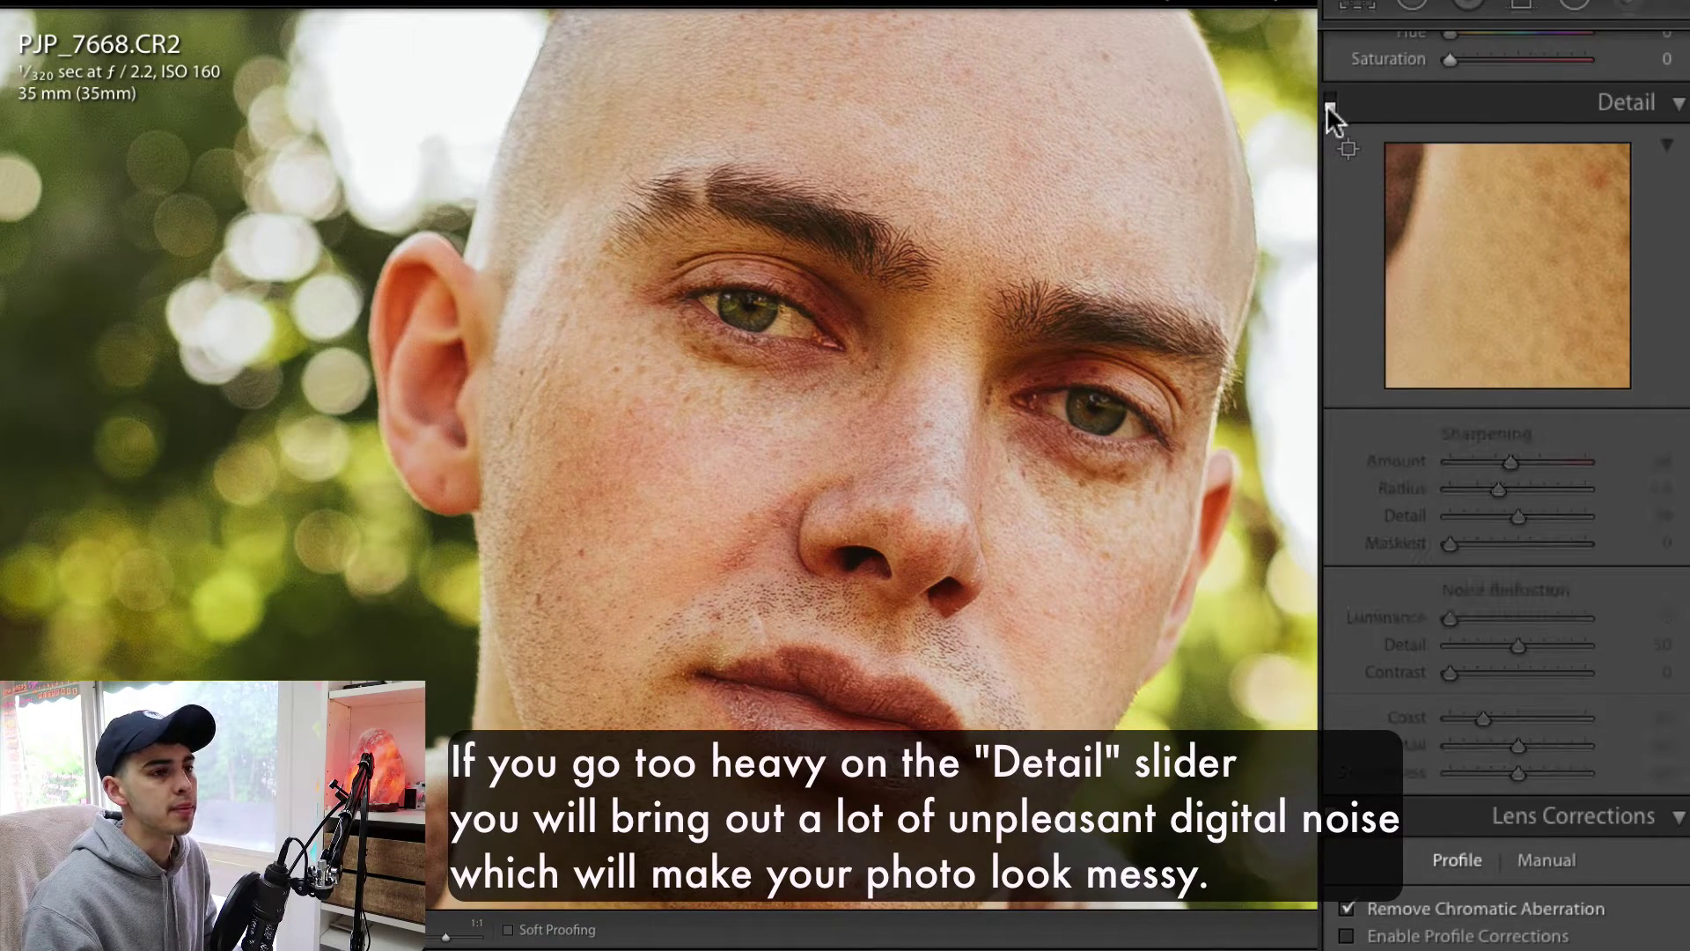
click(1328, 104)
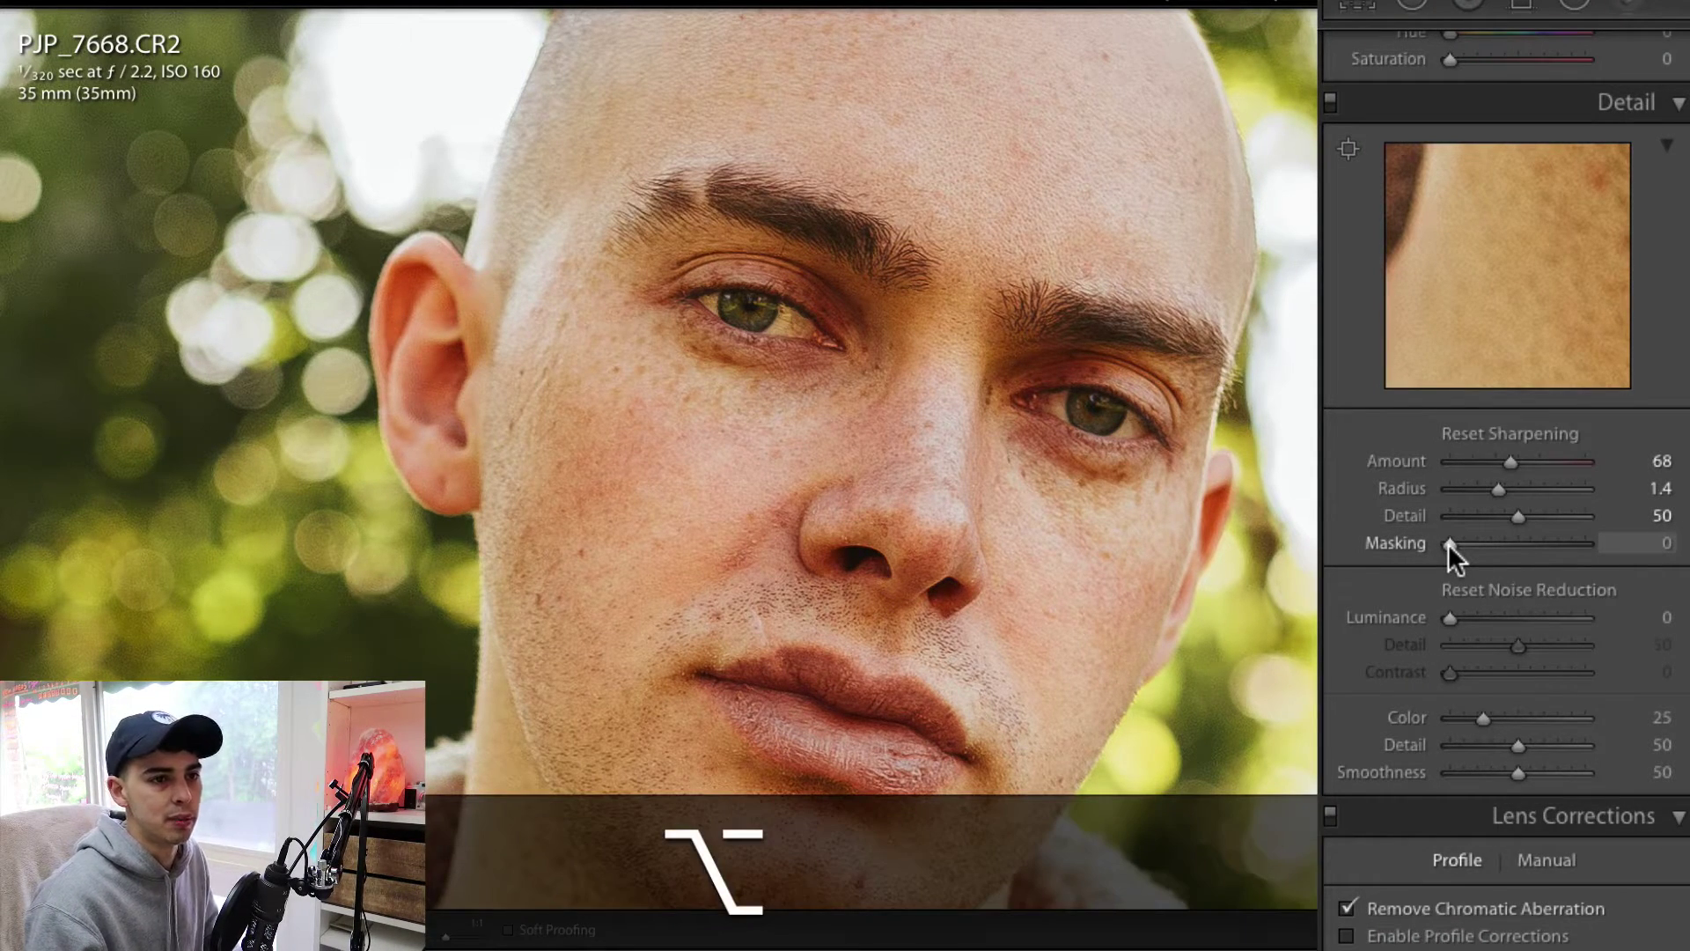
Alt-drag Masking to 55 to keep smooth skin soft, then zoom out to Fit
alt+click(1449, 543)
drag(1449, 543, 1523, 551)
click(929, 393)
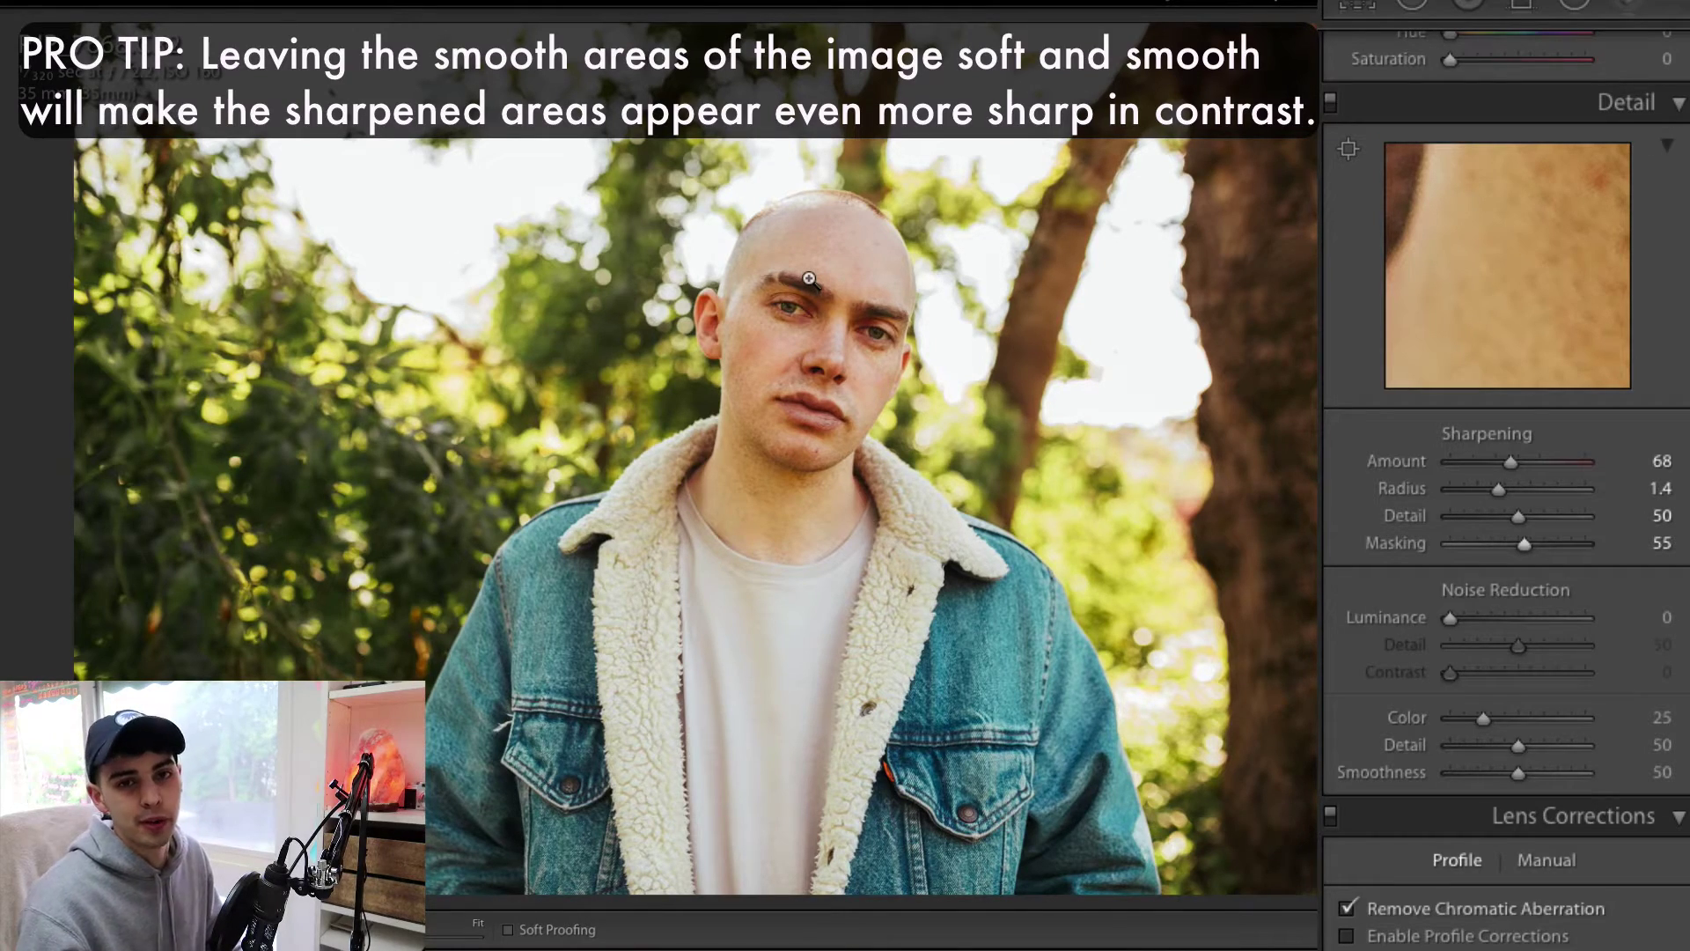
Zoom to 1:1 on the eyebrows and raise Masking from 55 to 81 while previewing the mask
click(809, 279)
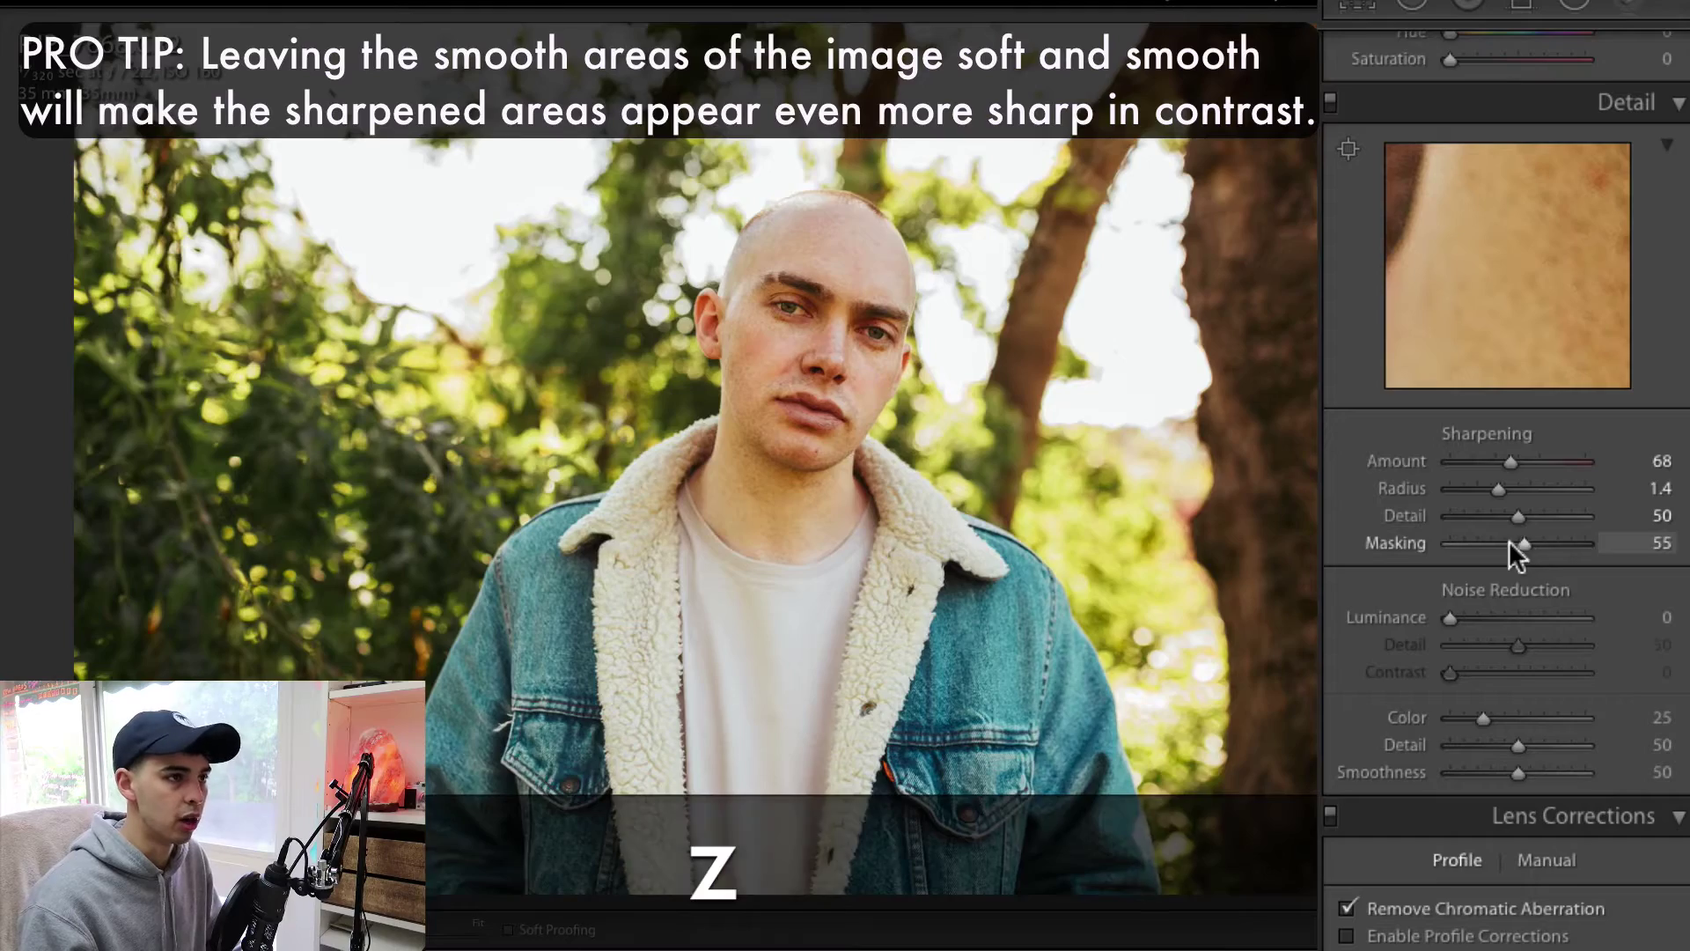
key(z)
key(z)
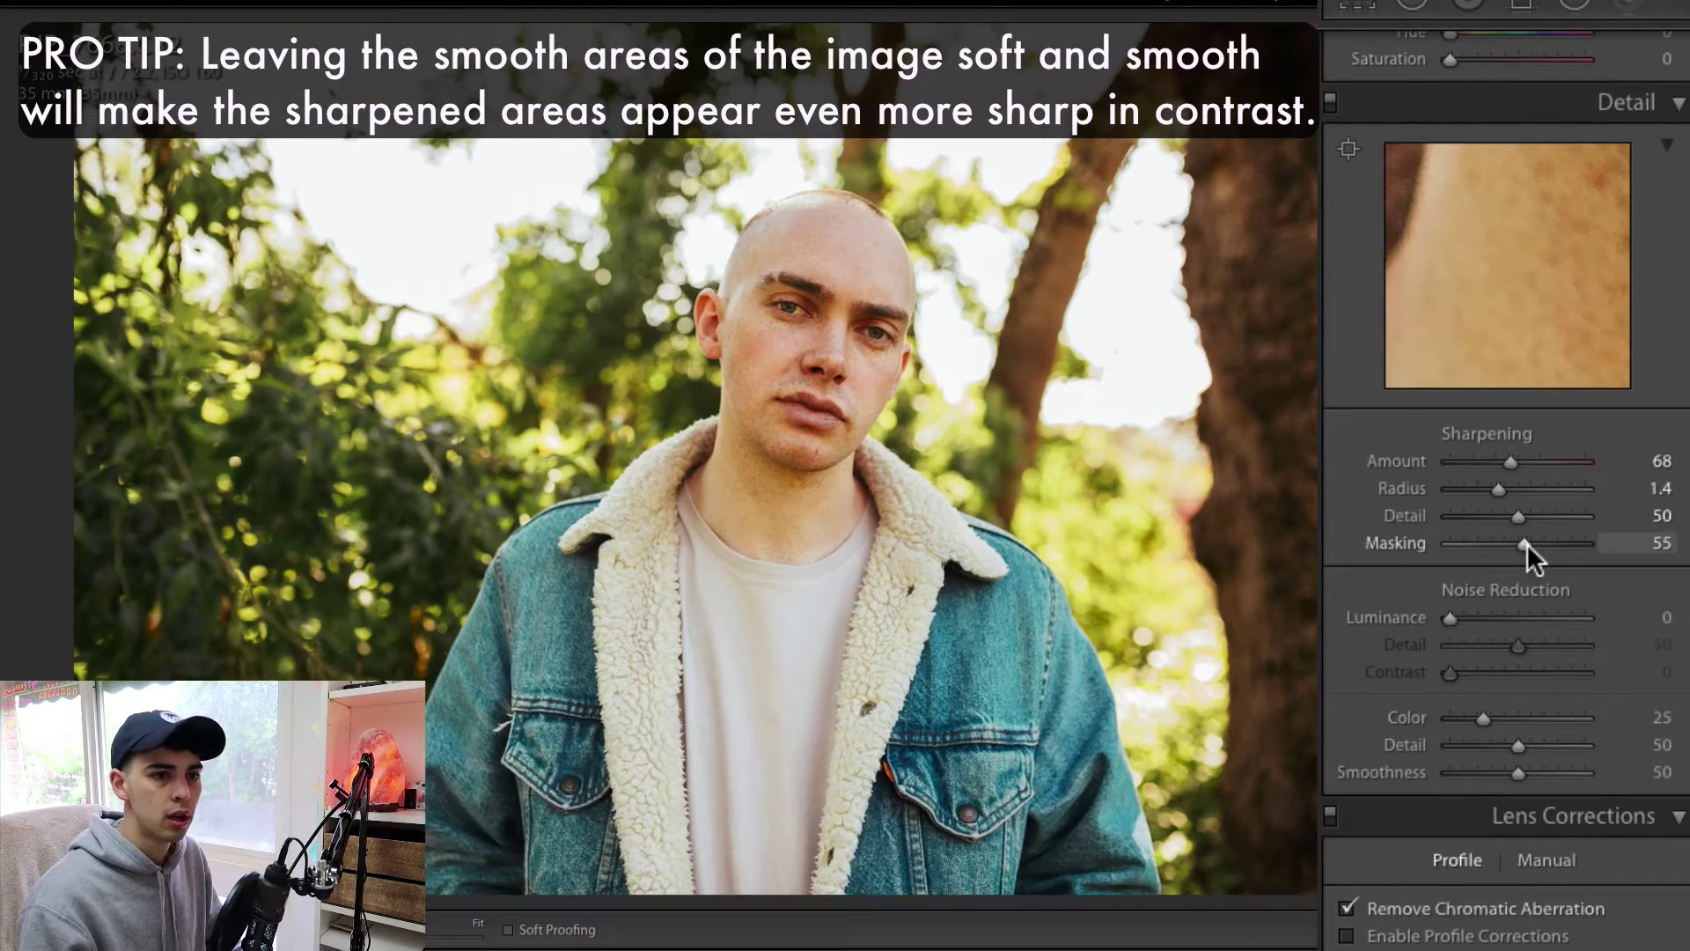
drag(1524, 543, 1555, 541)
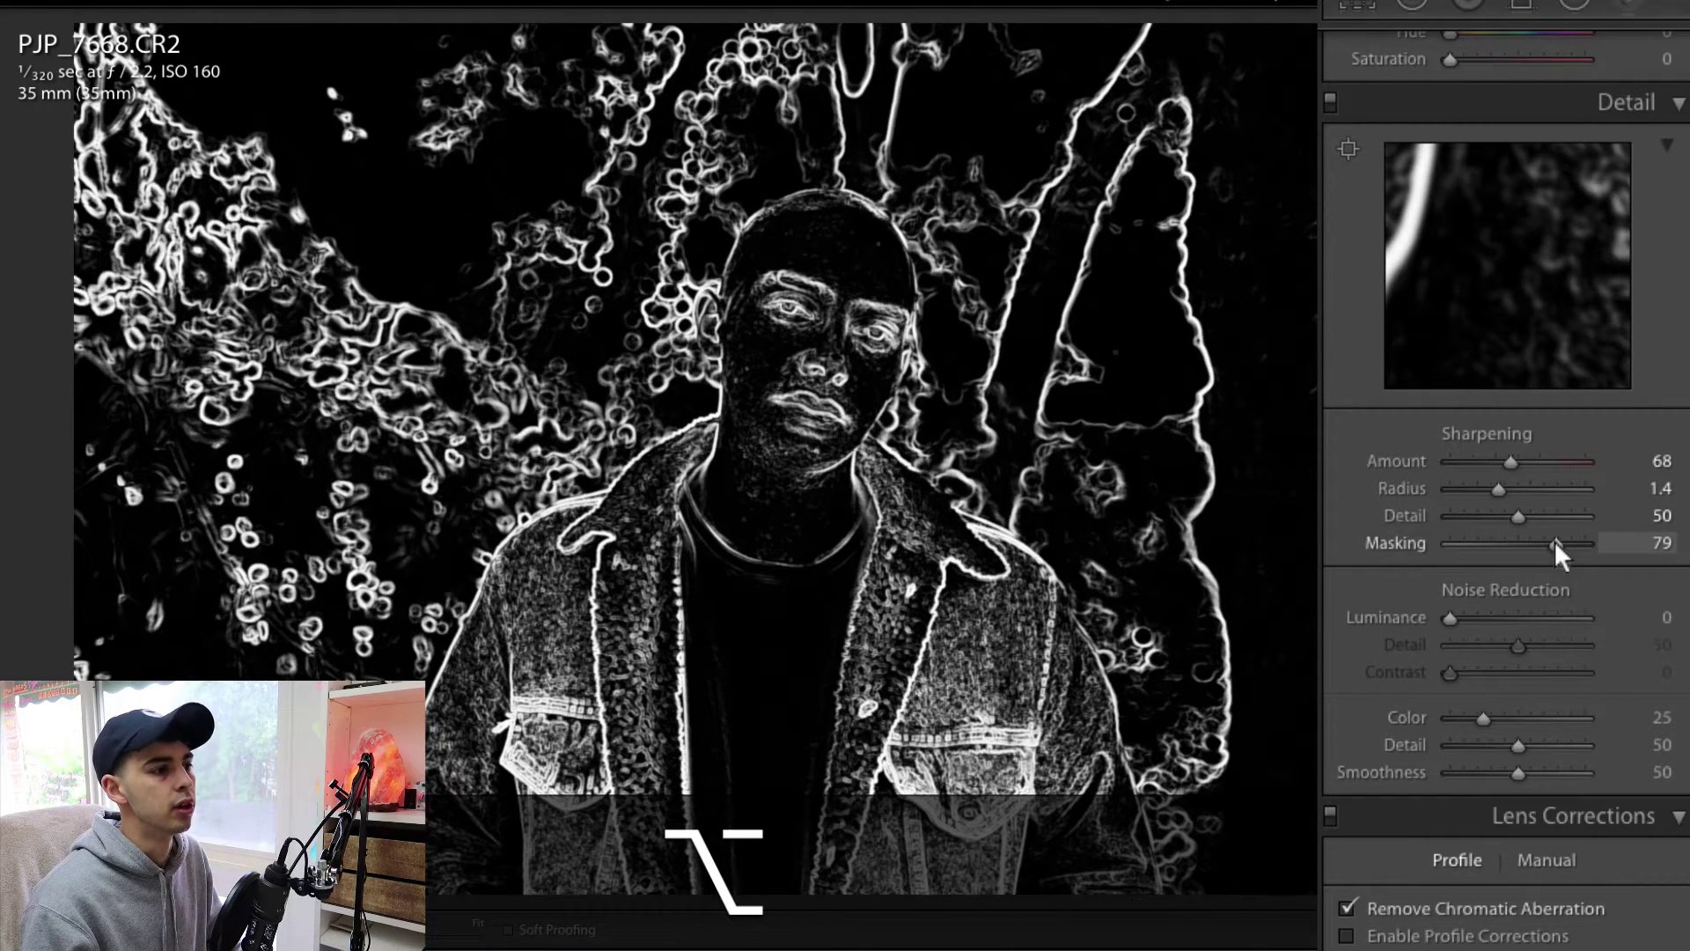
drag(1555, 541, 1556, 541)
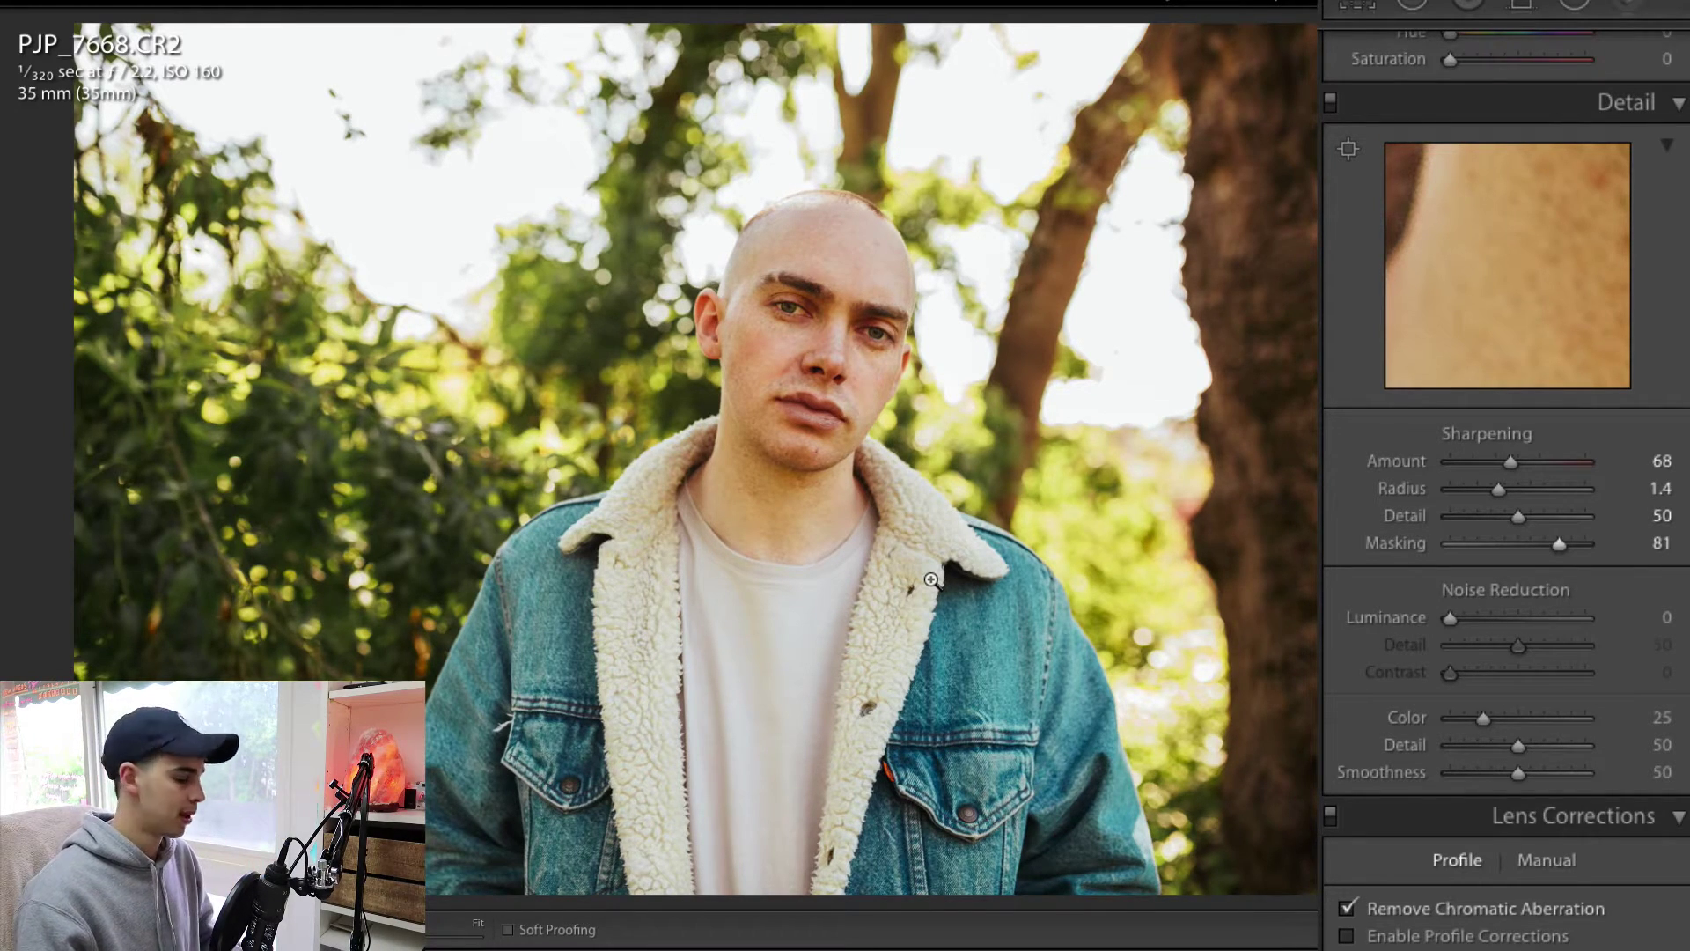
Preview the sharpening mask while trying Masking at 83, then 81
key(alt)
drag(1560, 542, 1555, 537)
key(alt)
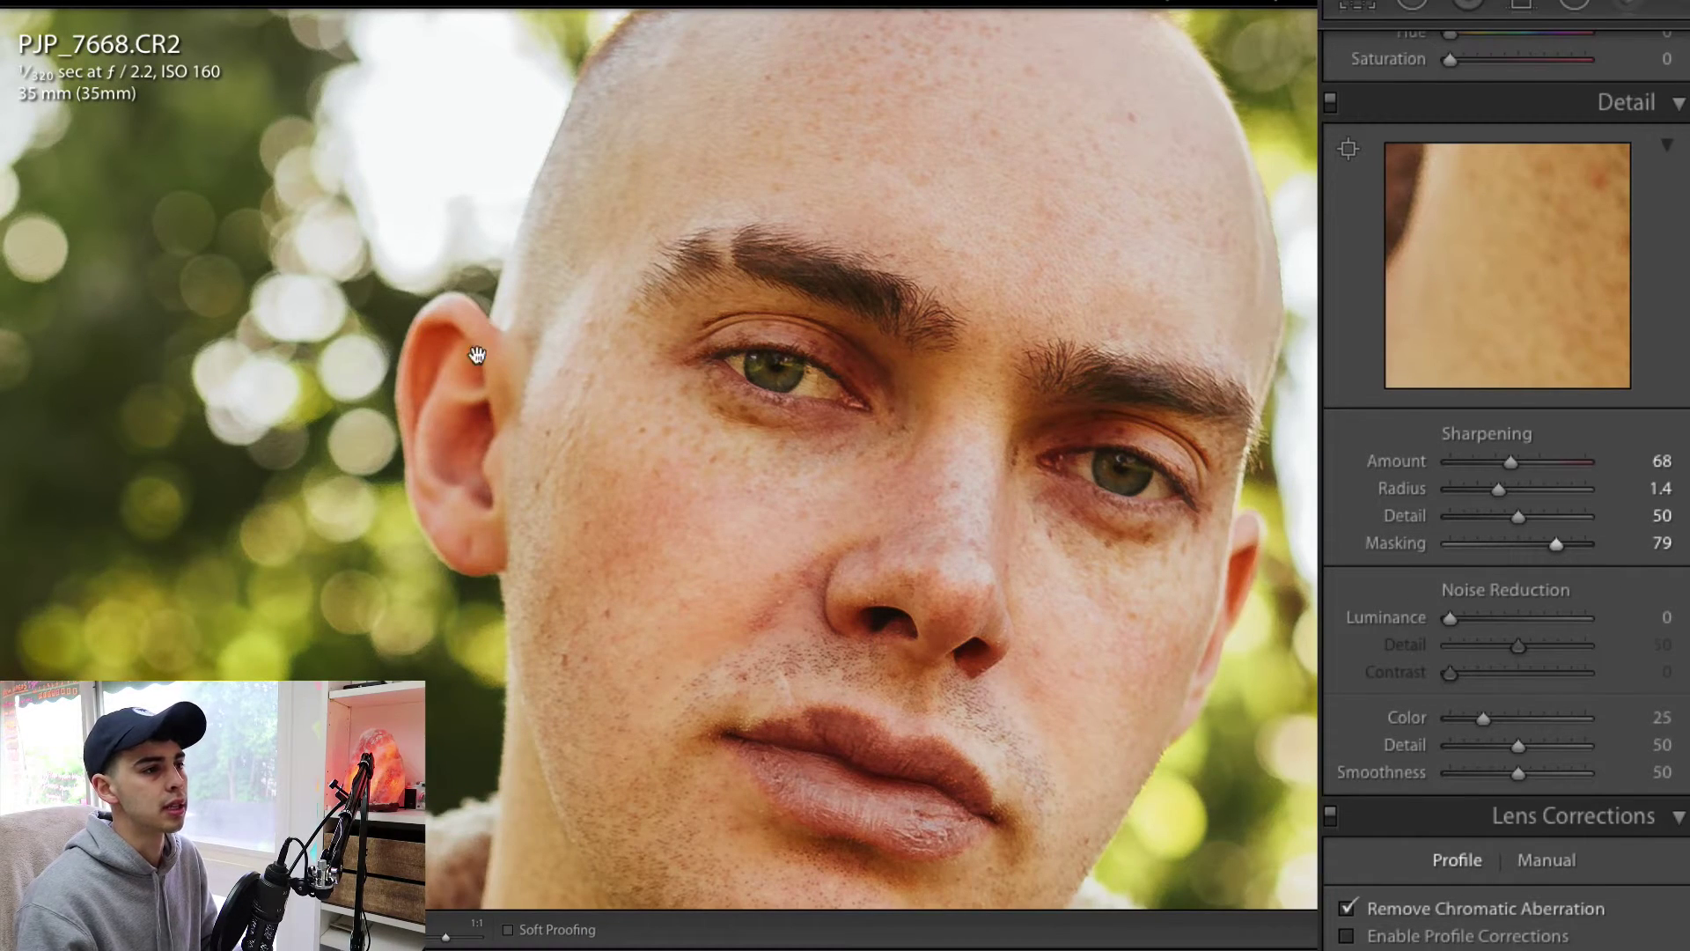
key(alt)
drag(1555, 538, 1556, 539)
Inspect the chin, denim pocket and collar up close, settle Masking at 79, and return to Fit
drag(691, 775, 876, 317)
drag(880, 553, 940, 414)
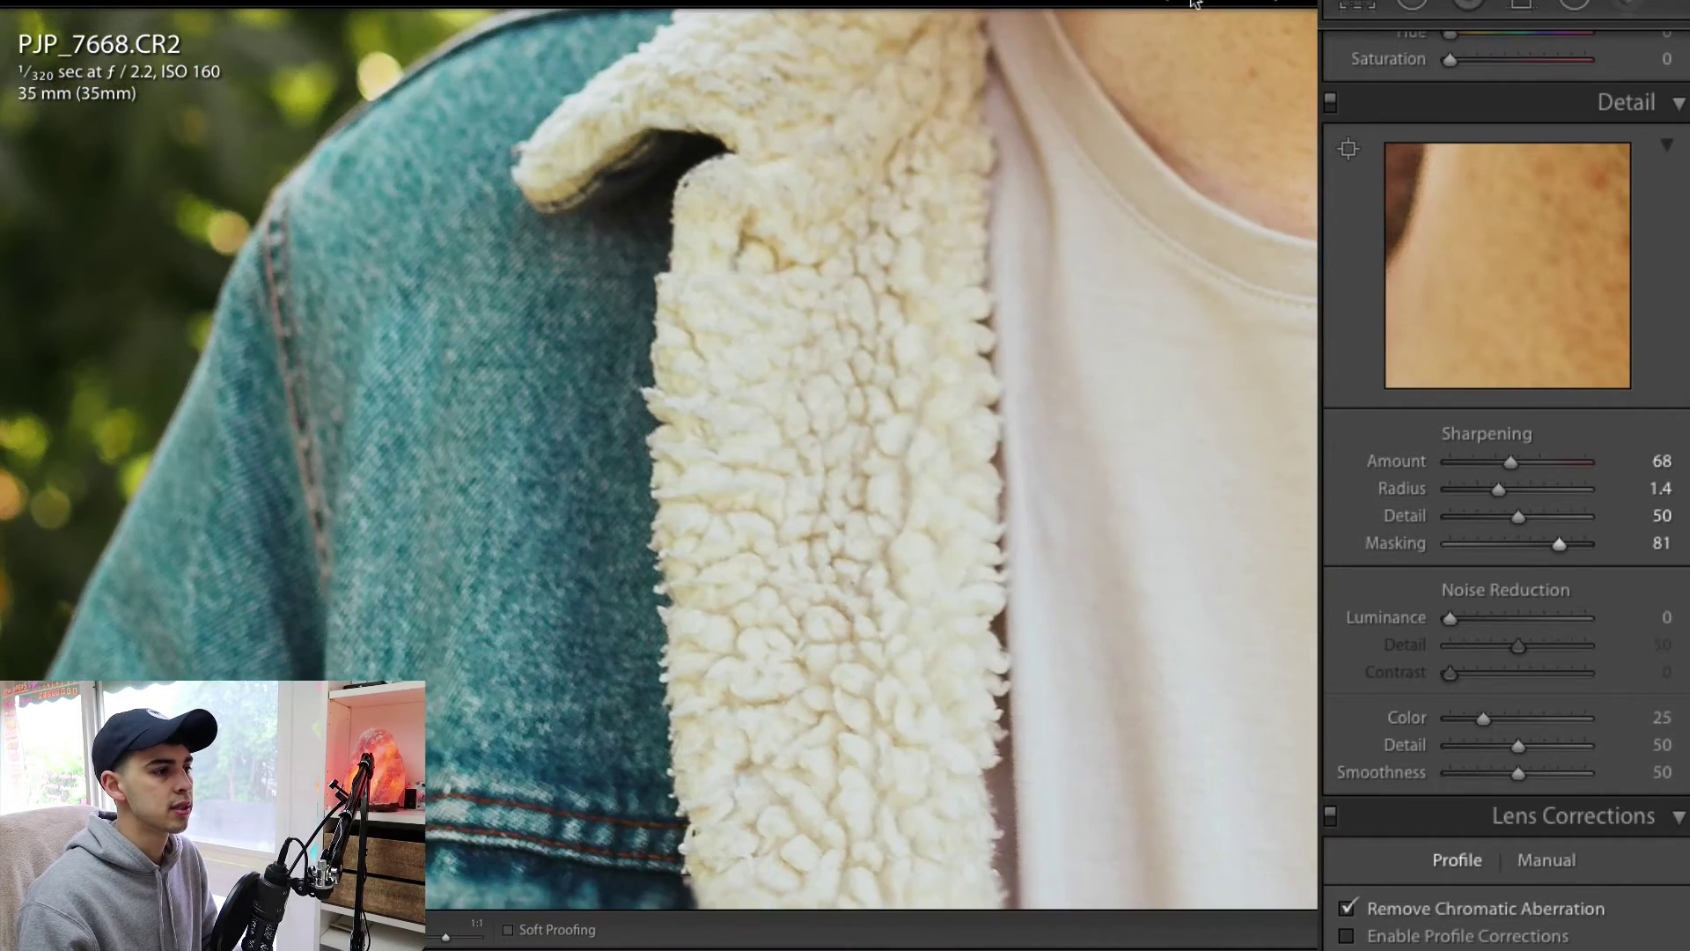
key(alt)
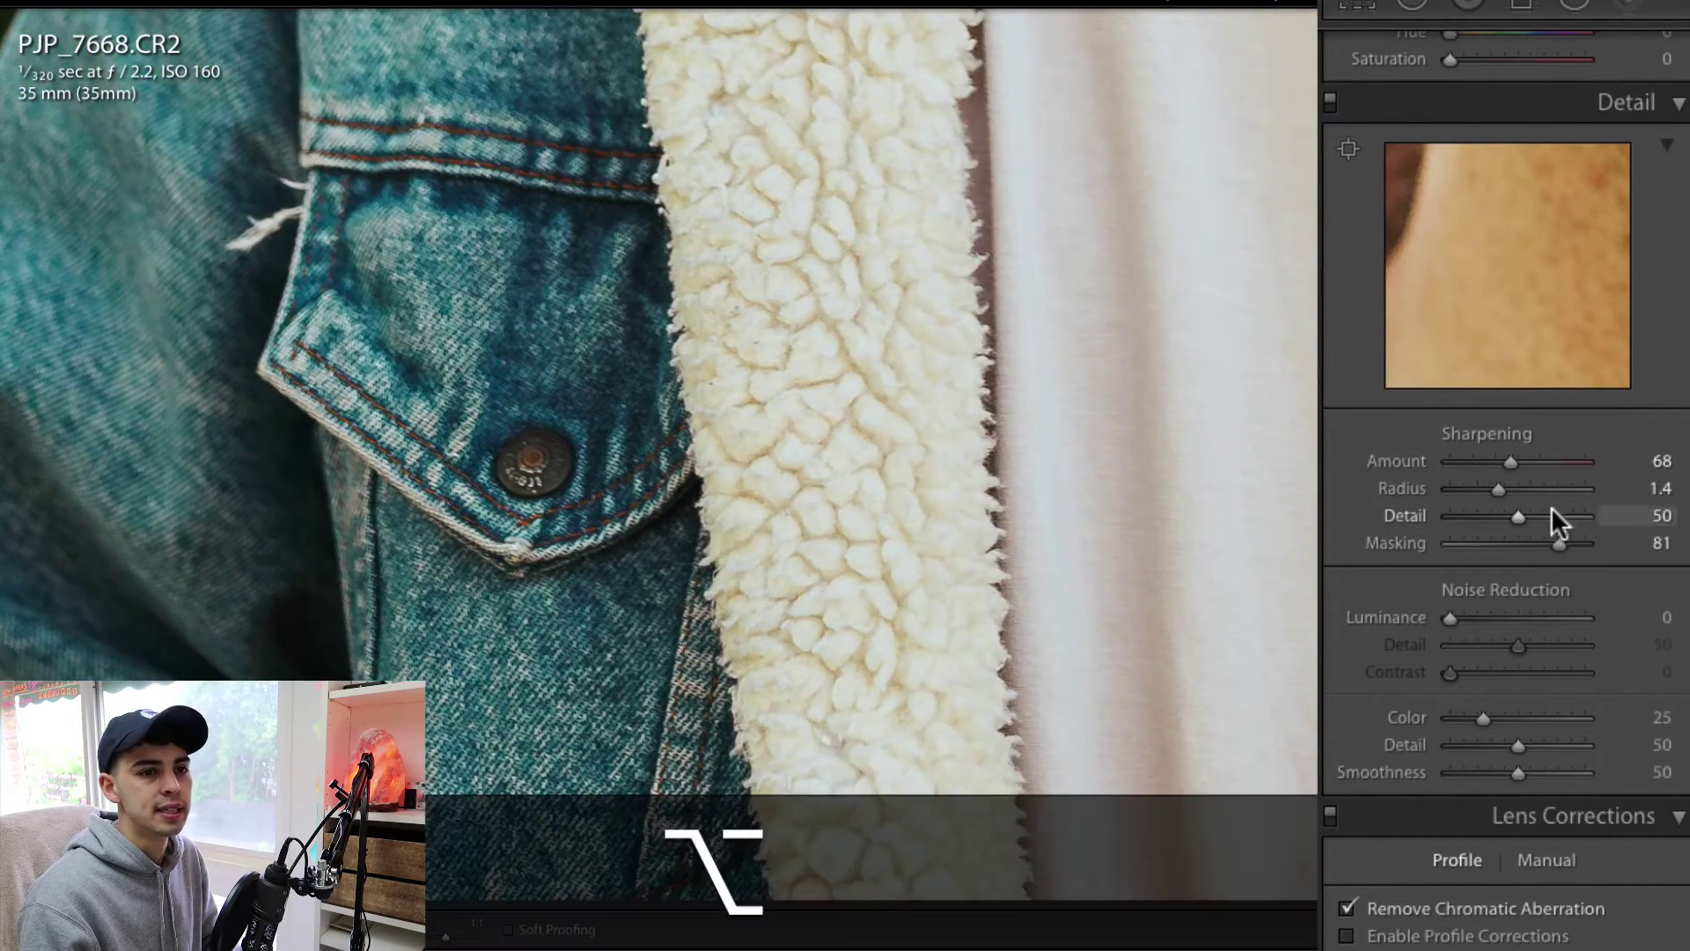
drag(1556, 541, 1555, 543)
key(z)
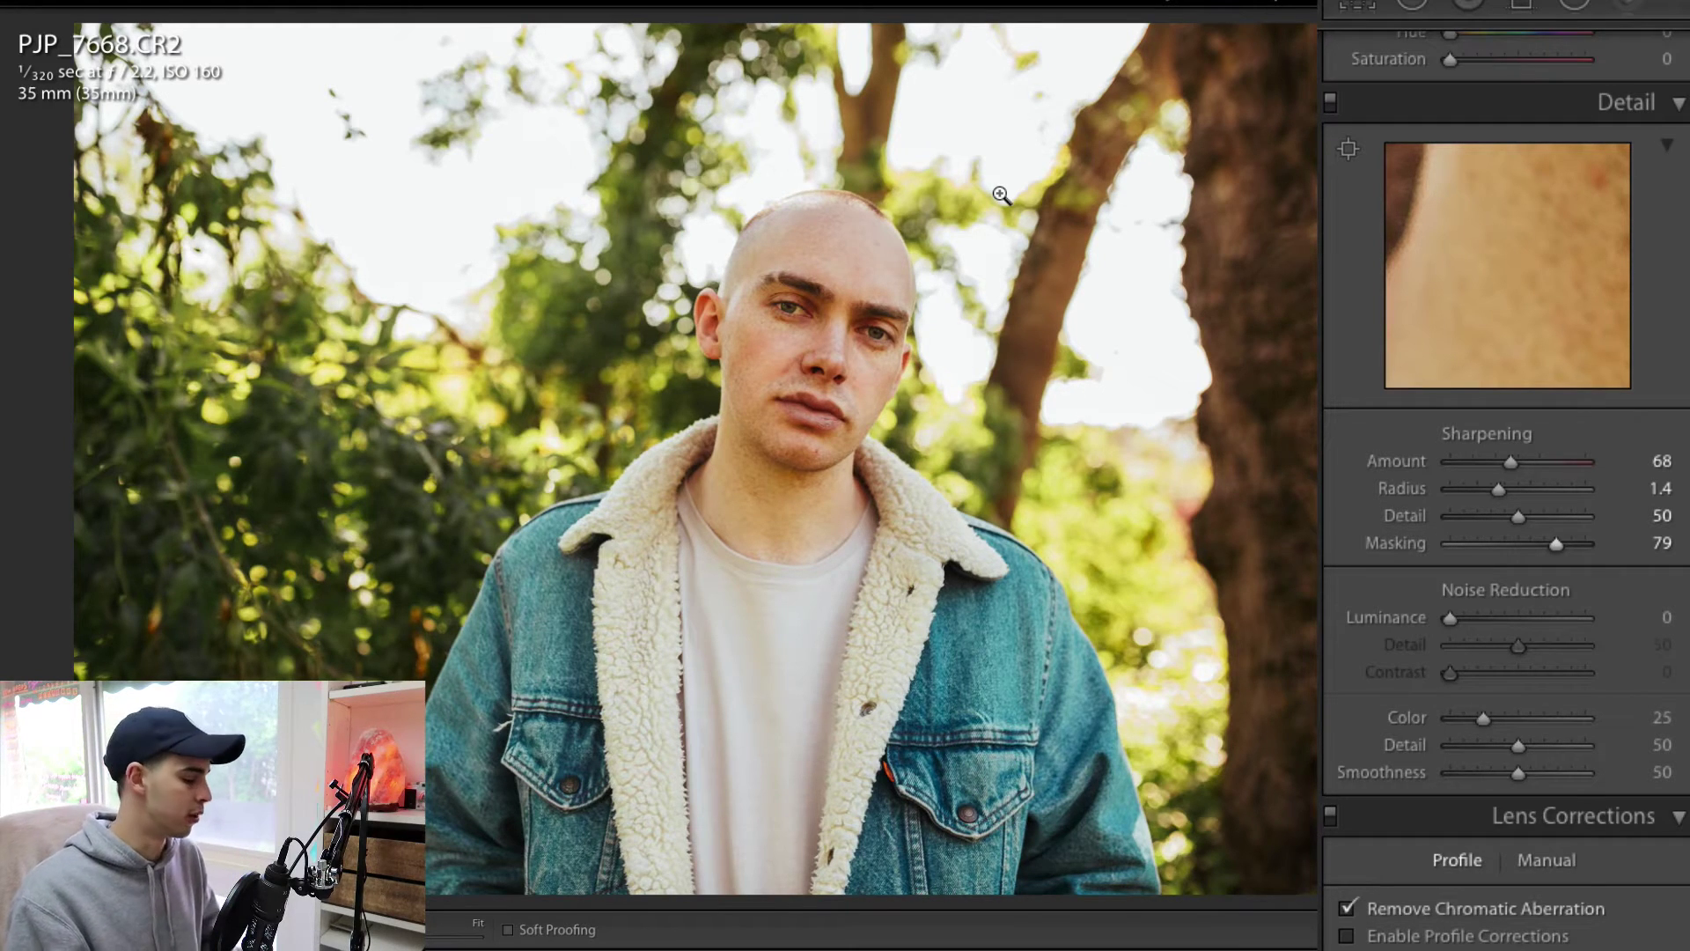
Zoom to 1:1 on the face and toggle Detail sharpening off and on three times to compare
click(817, 305)
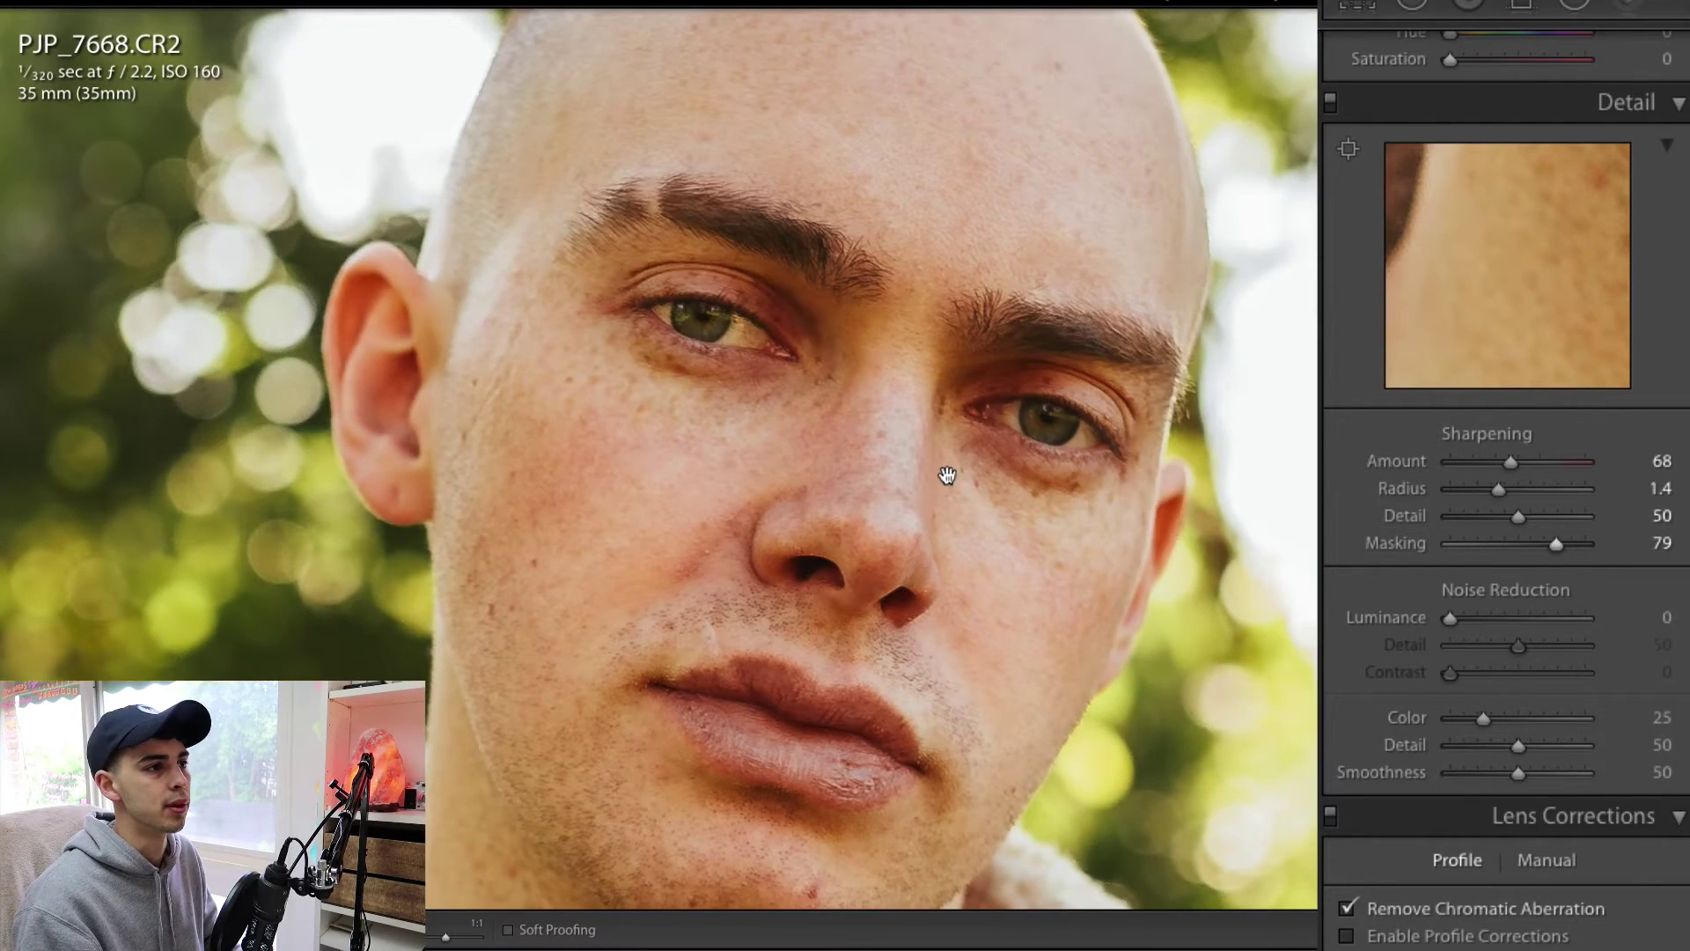
click(1327, 99)
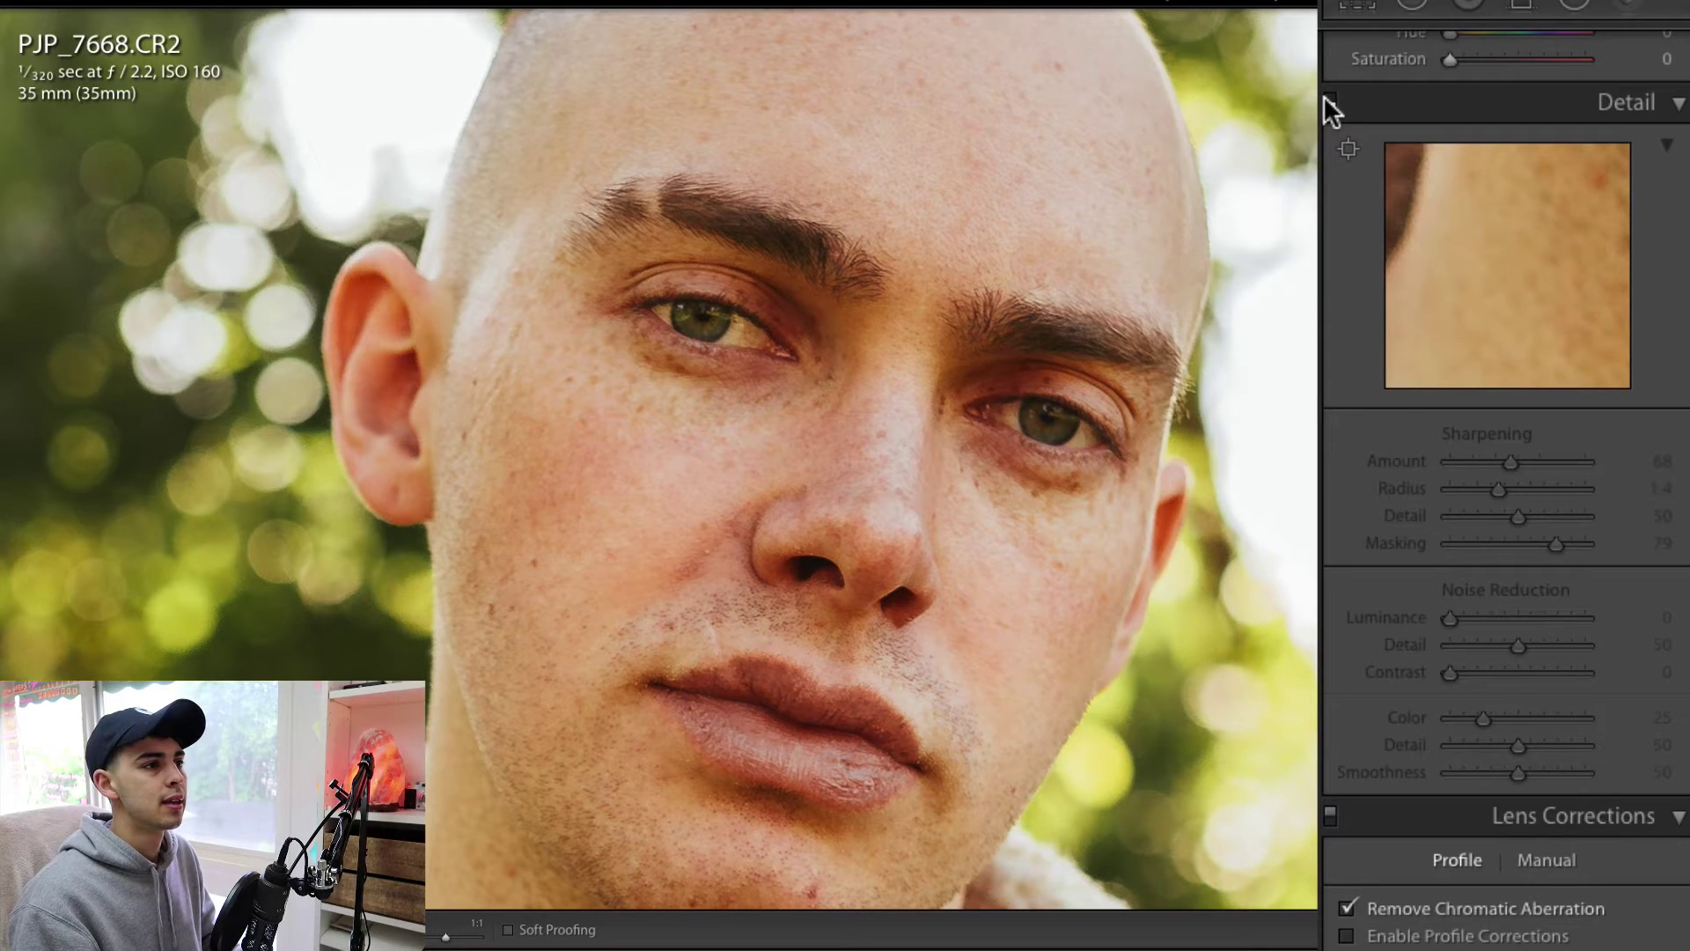
click(1330, 101)
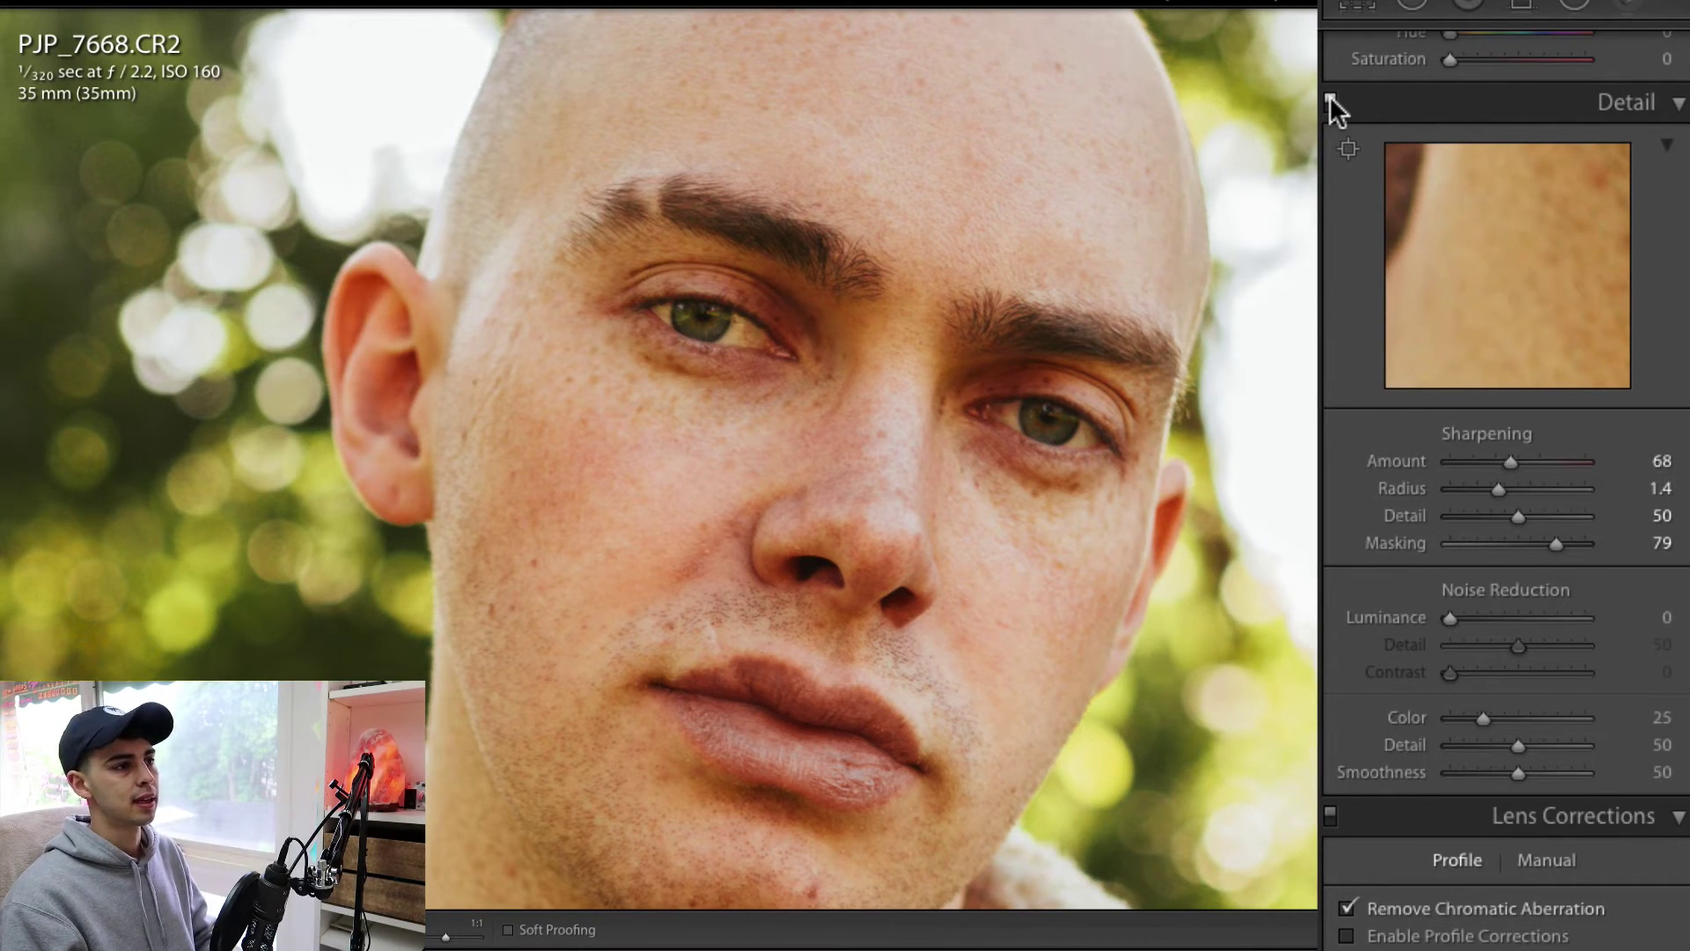
click(1330, 100)
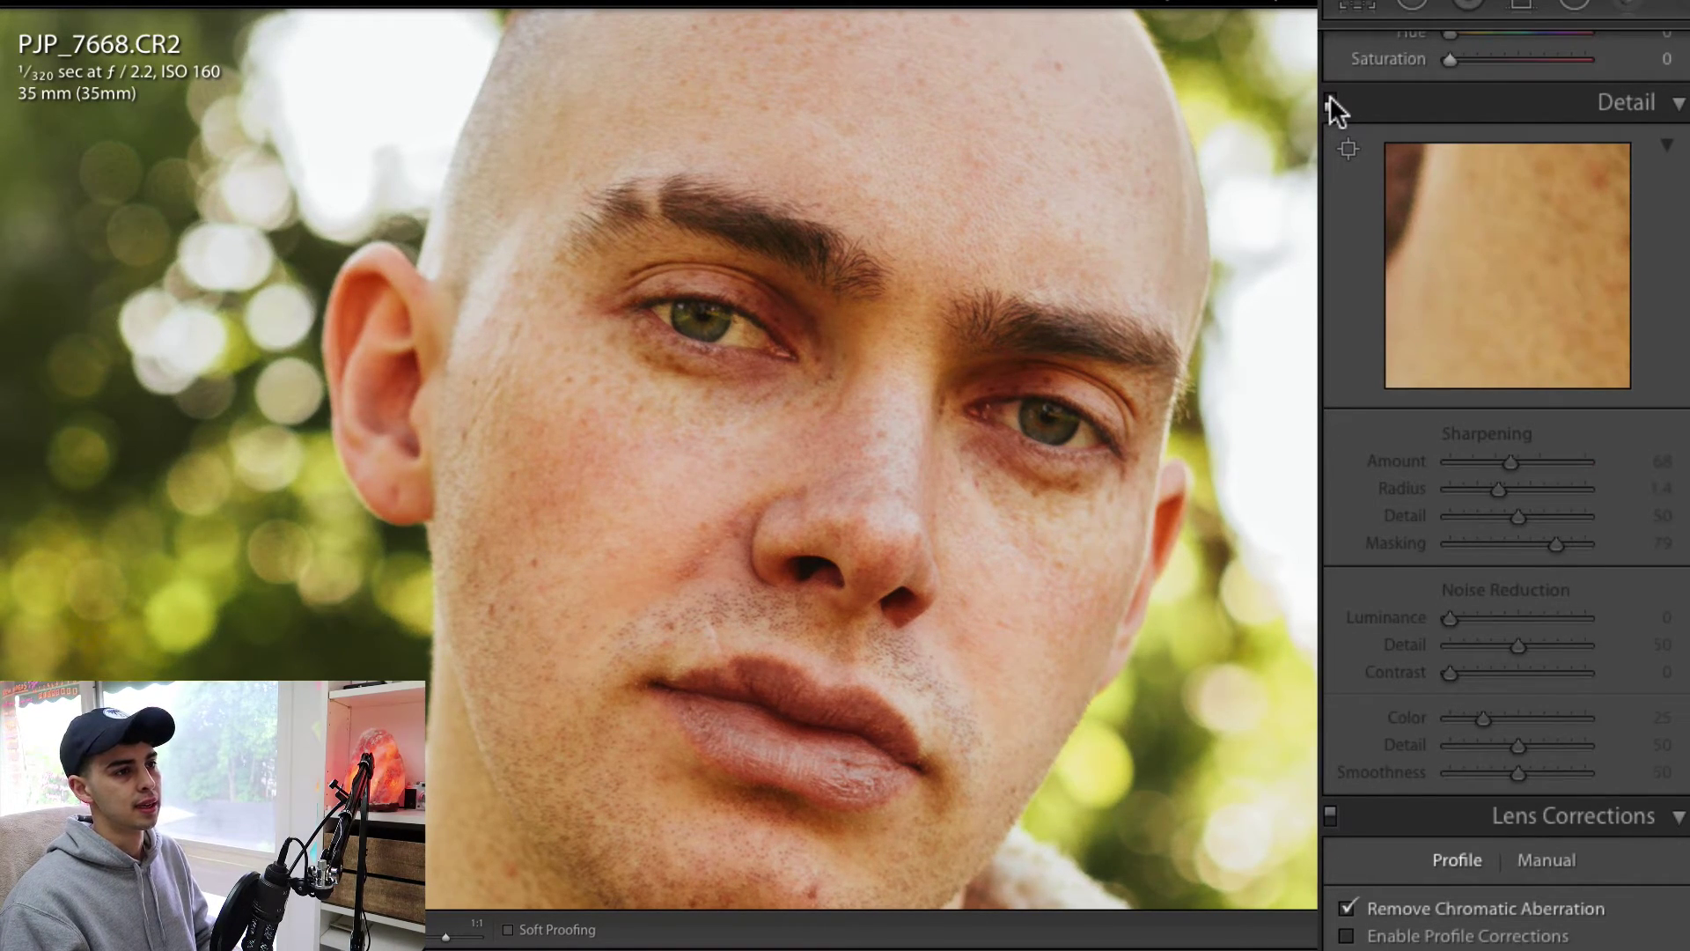
click(1331, 100)
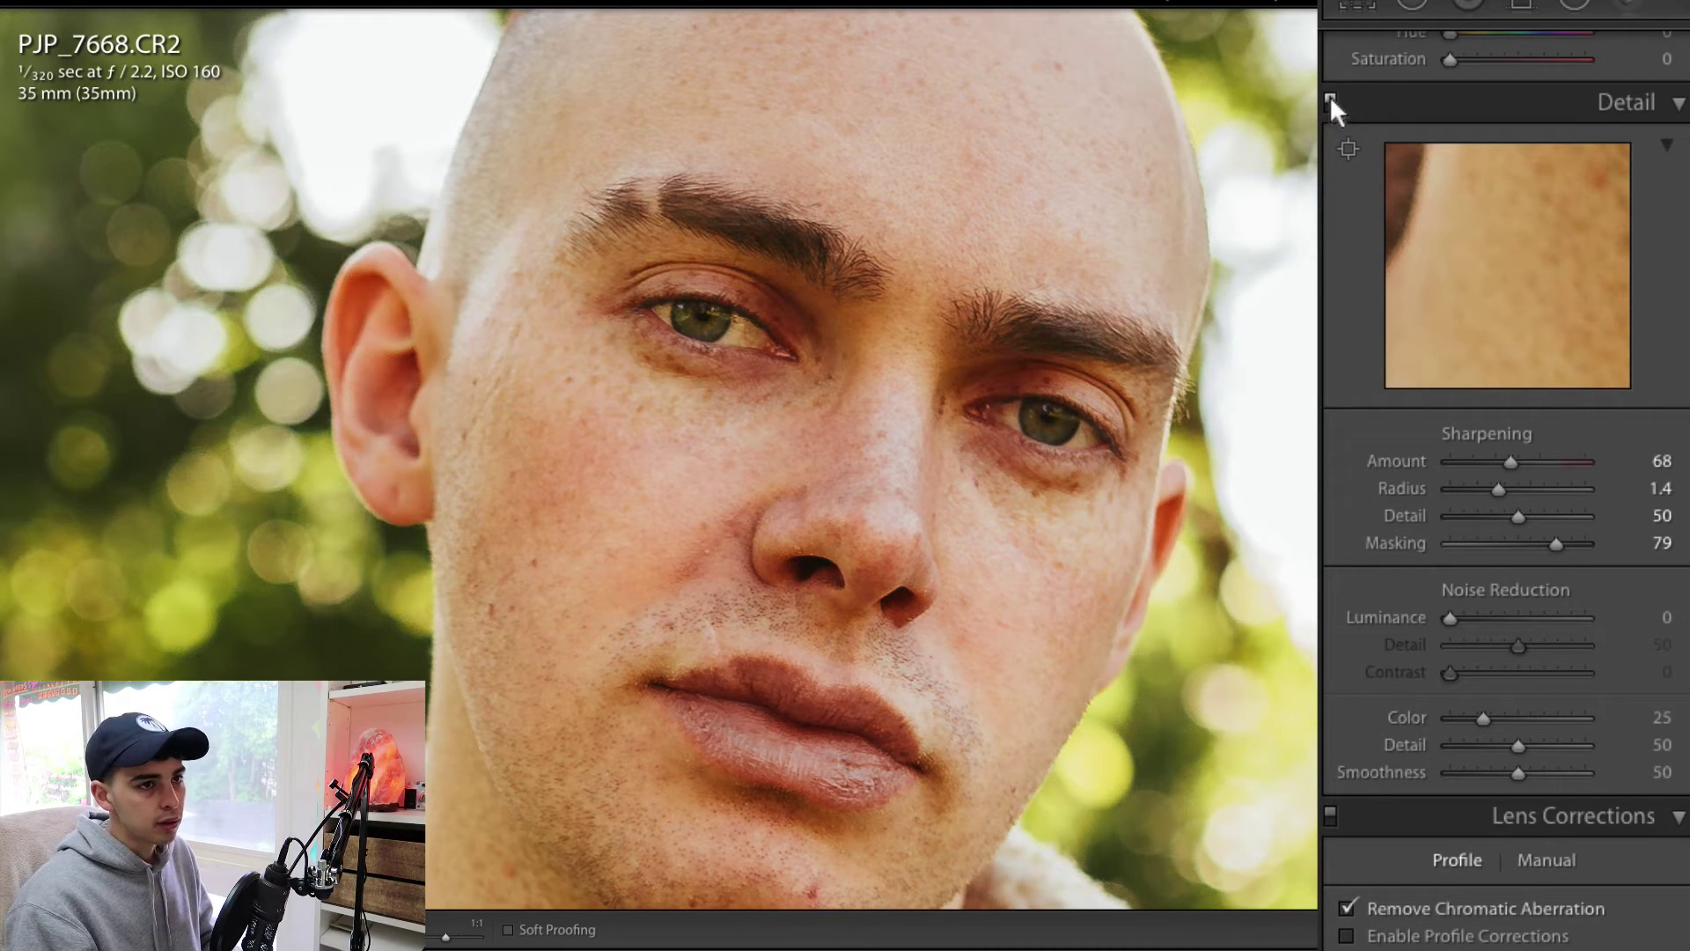
click(1330, 100)
click(1330, 100)
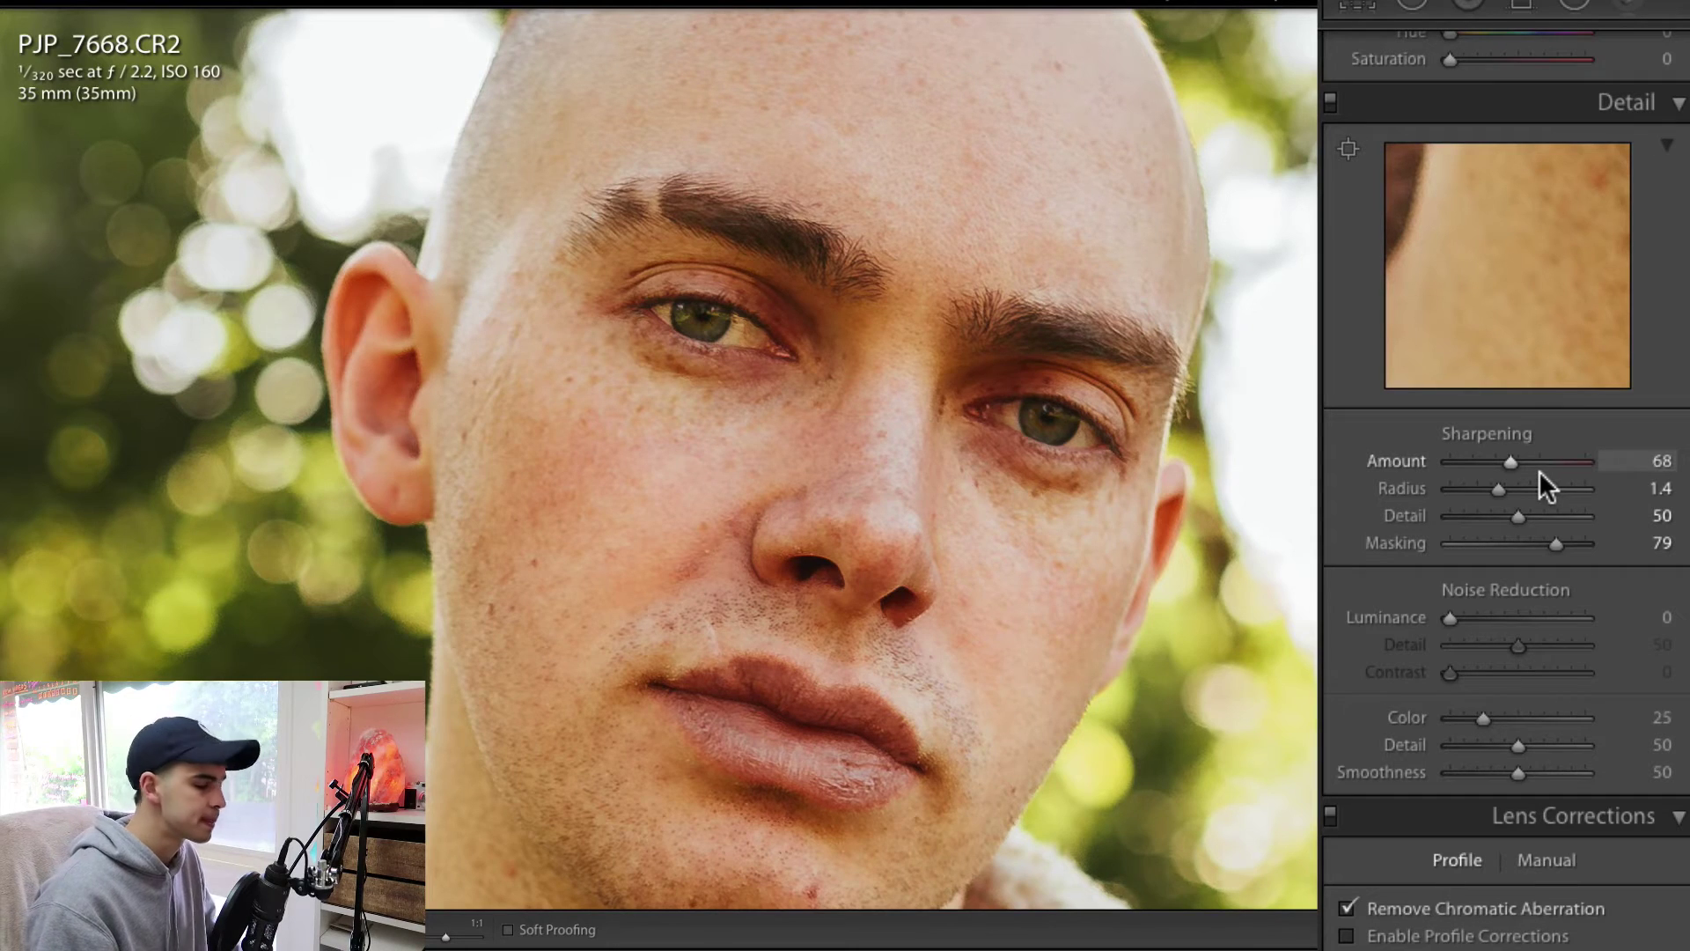
Set sharpening to Amount 110, Radius 1.7, Detail 58, Masking 83, then switch it off to compare
drag(1528, 461, 1555, 458)
drag(1555, 546, 1551, 546)
drag(1501, 489, 1516, 491)
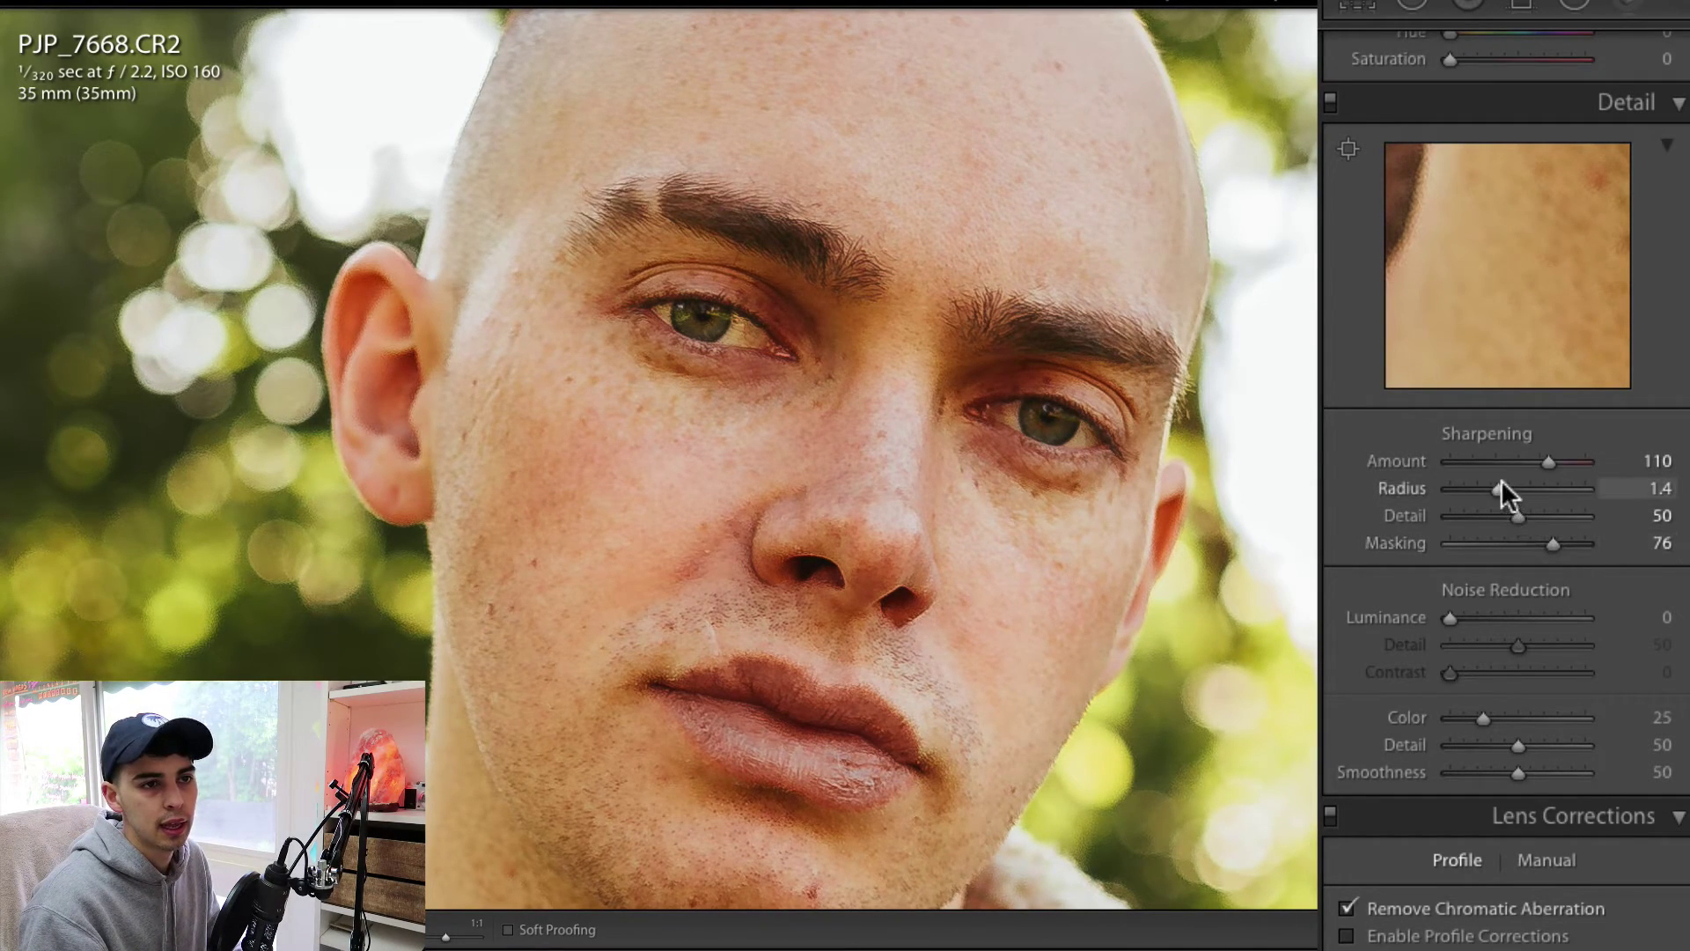
click(1534, 515)
drag(1535, 513, 1563, 543)
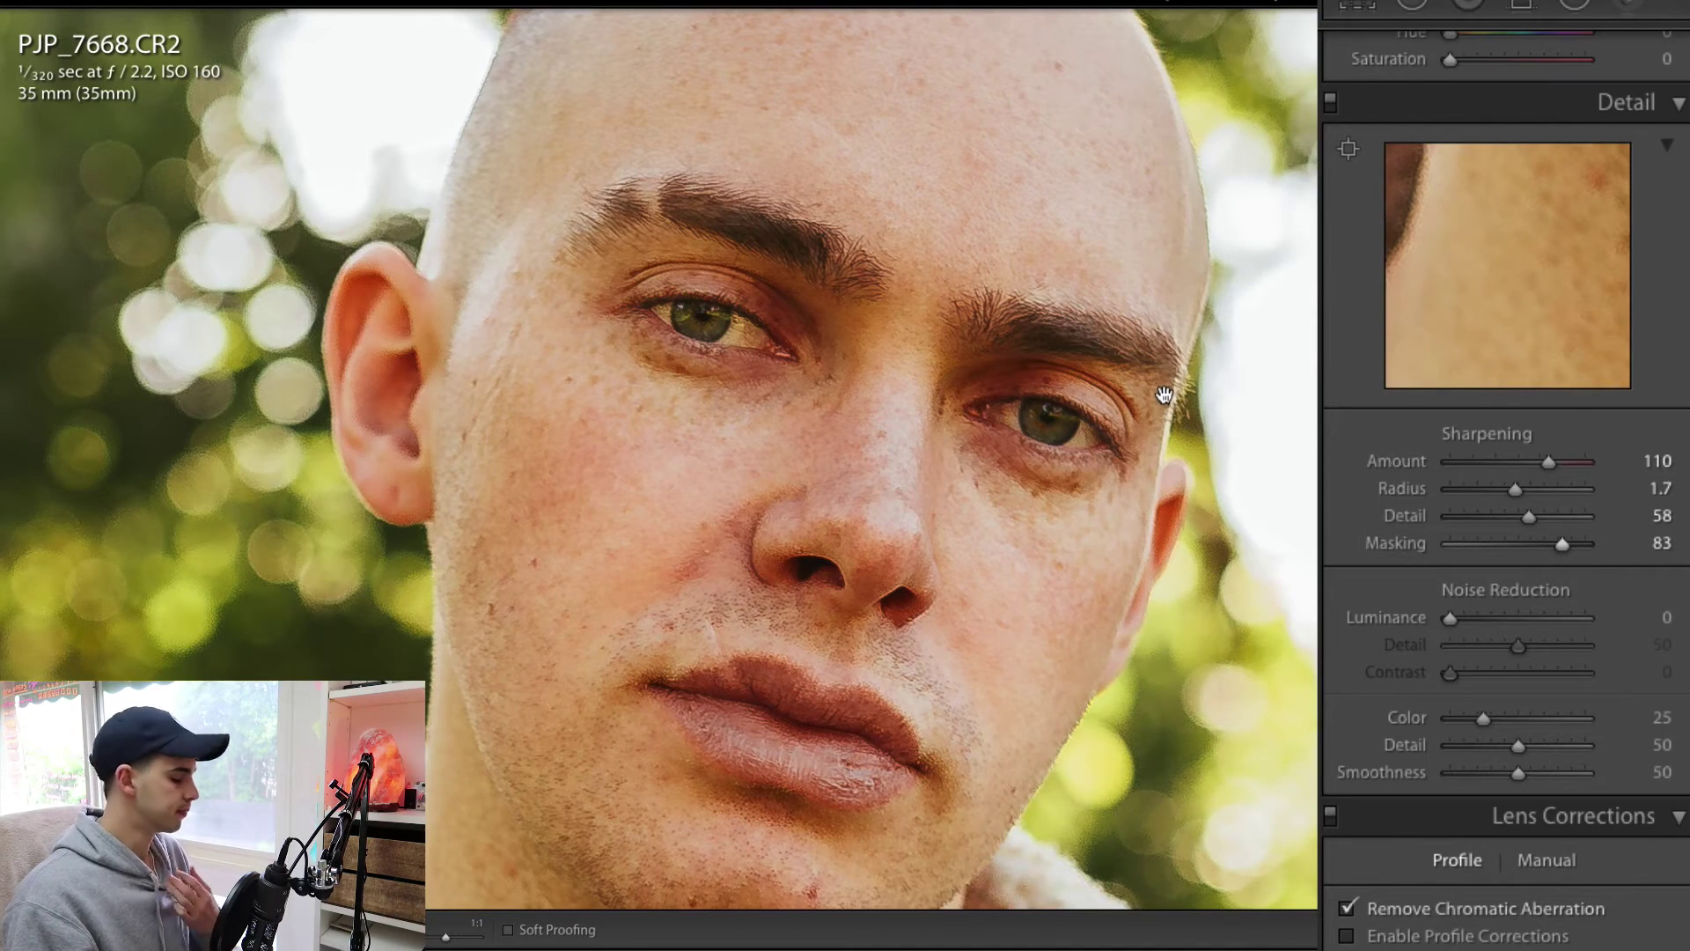
click(1329, 102)
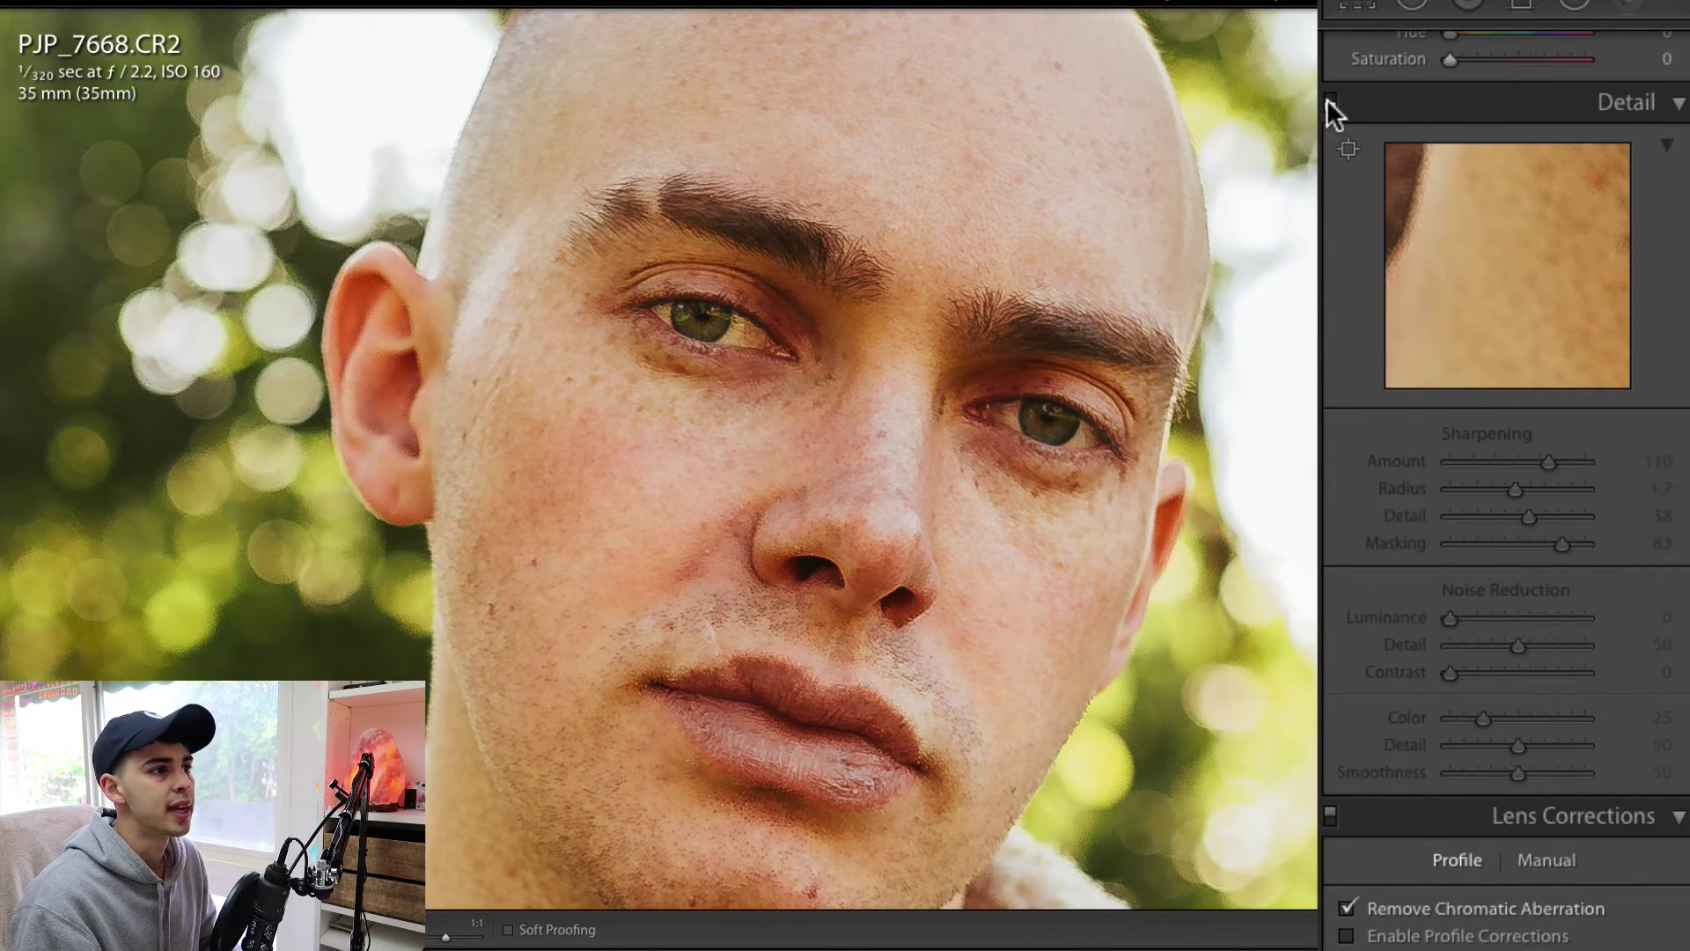
Turn Detail sharpening back on and toggle it off and on again to compare
click(1330, 102)
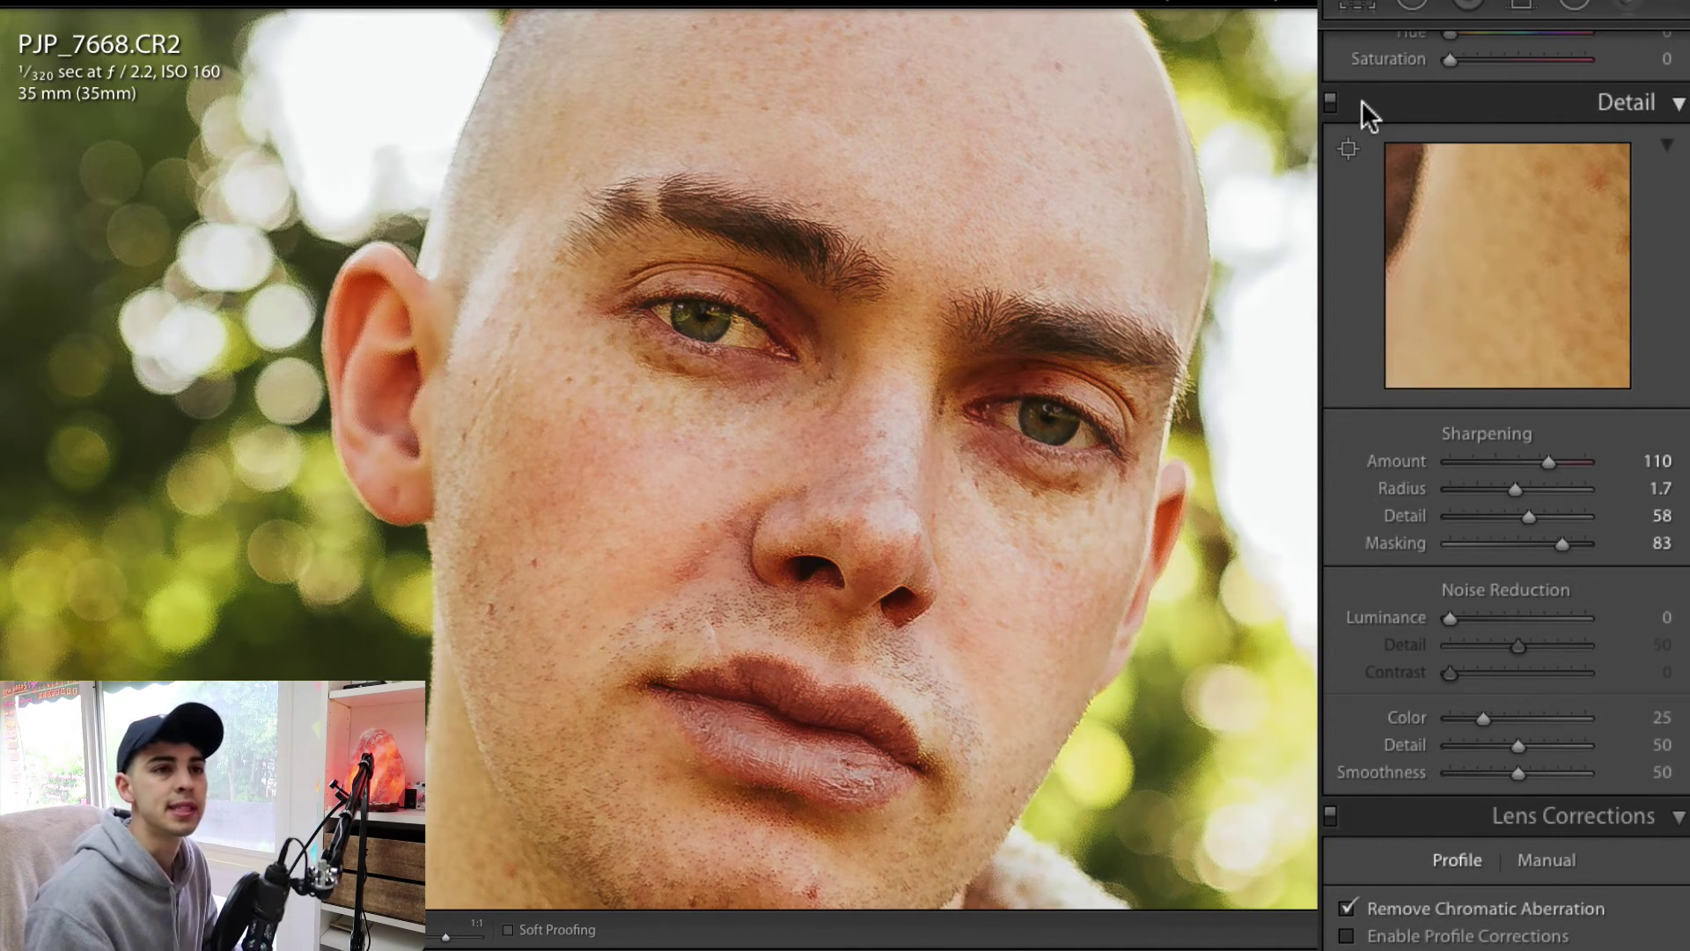
alt+click(1329, 98)
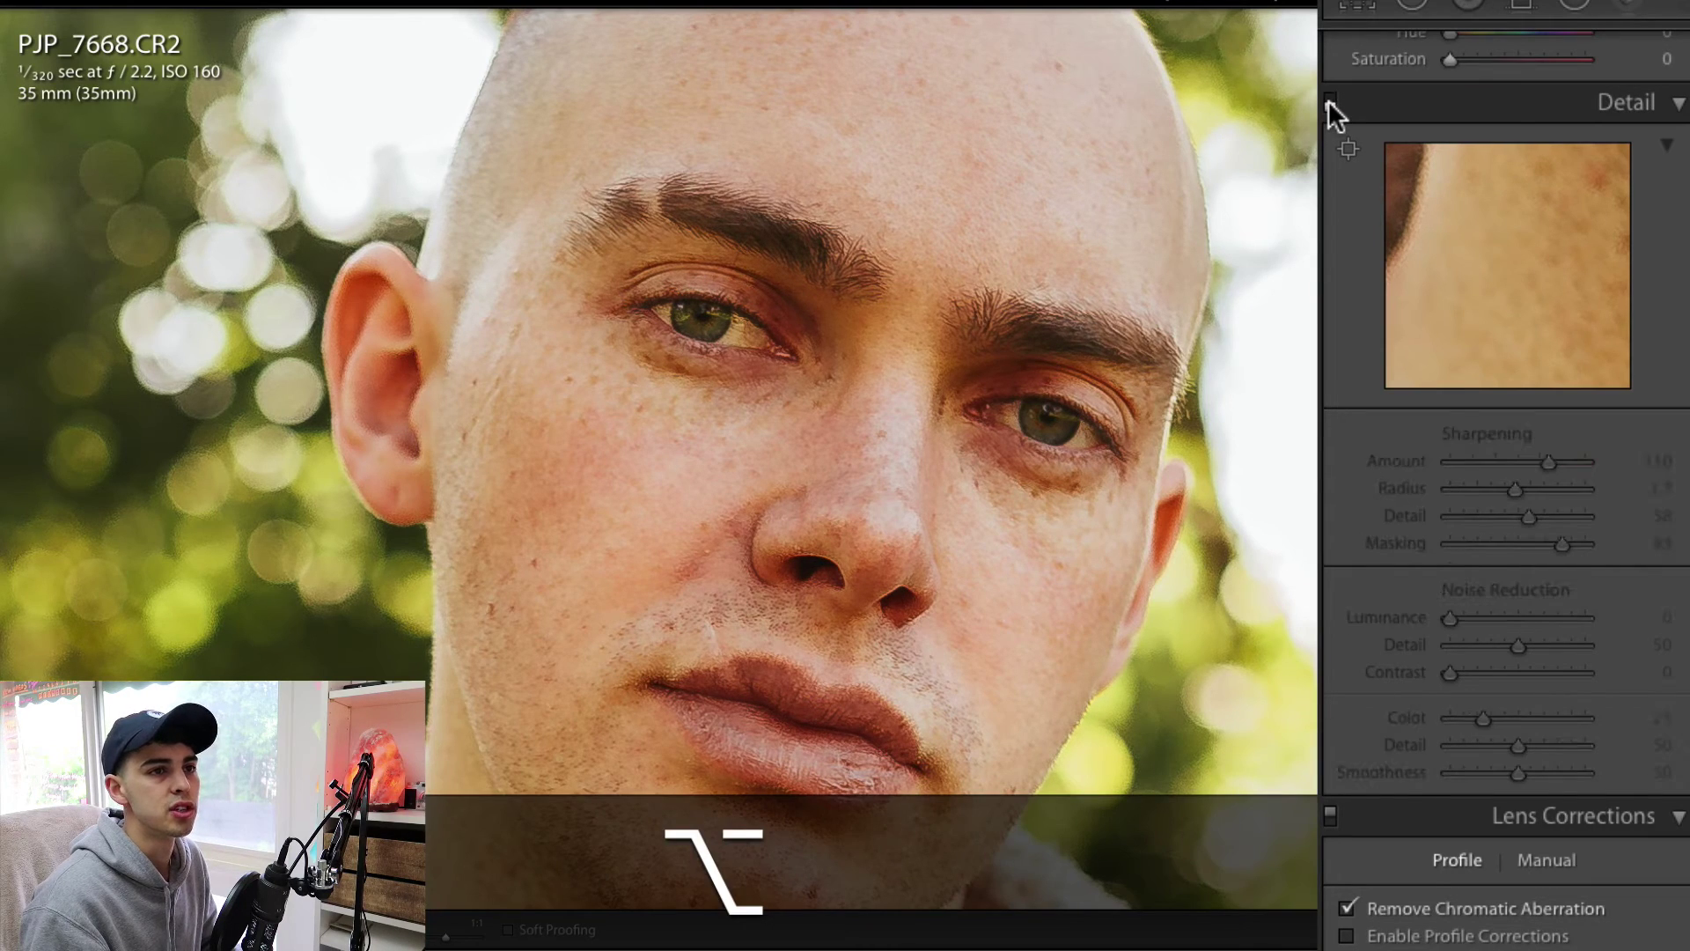
click(1328, 99)
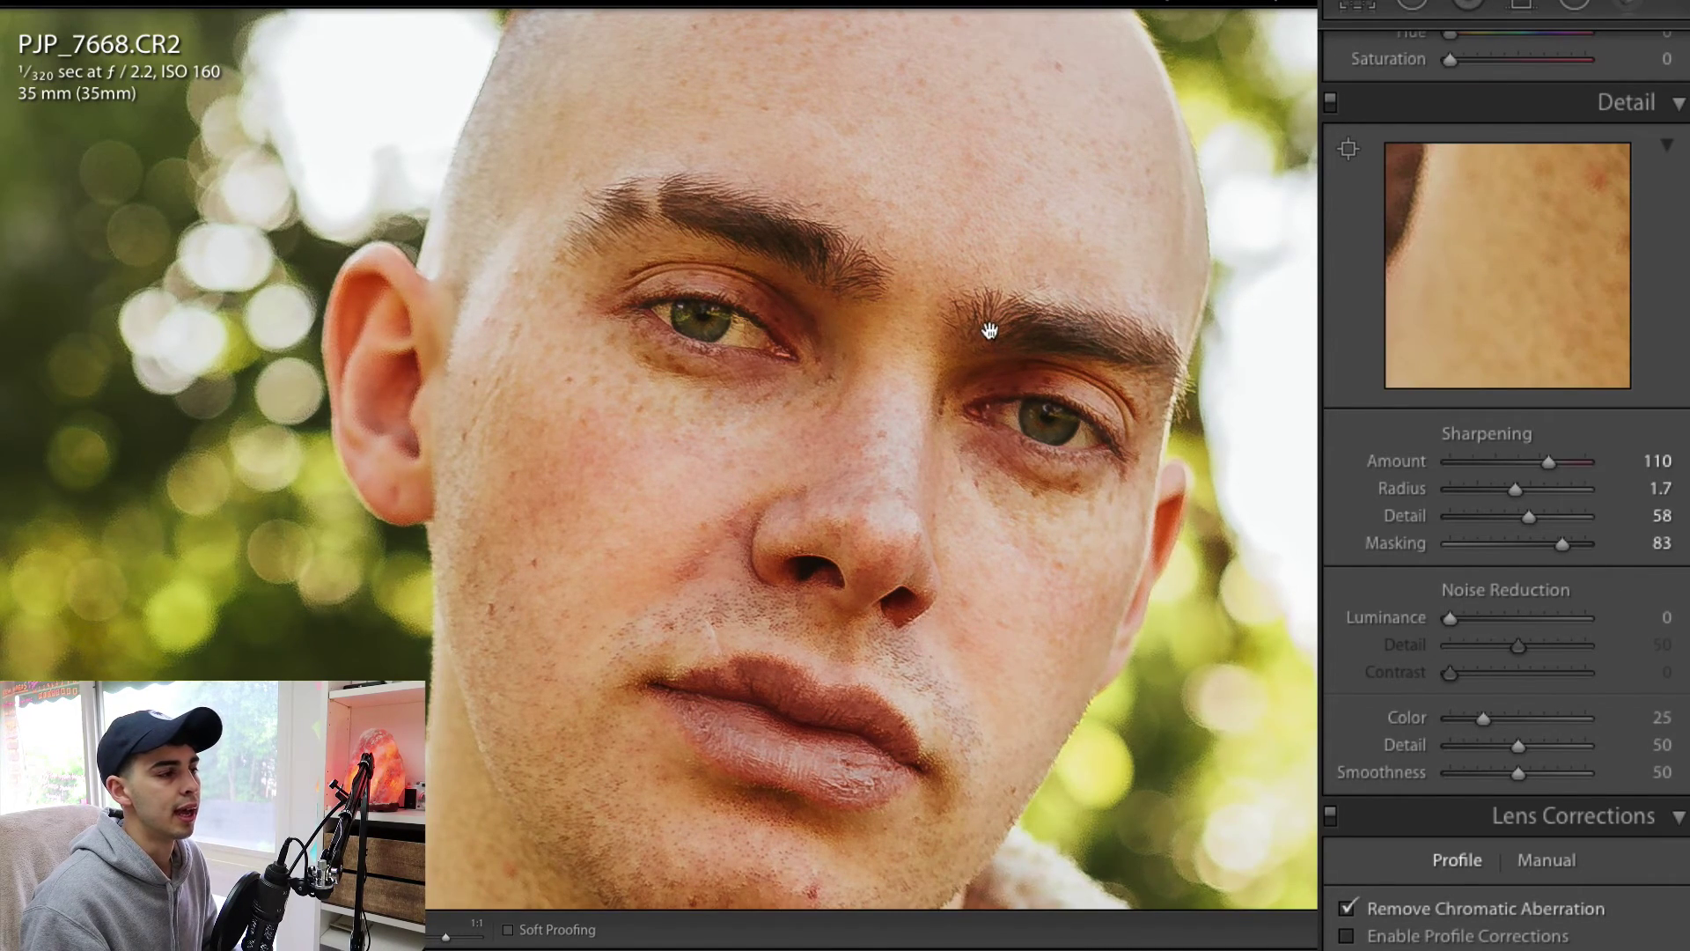
Inspect the foliage, face and jacket at 1:1, then return to the whole-portrait view
click(990, 333)
click(370, 231)
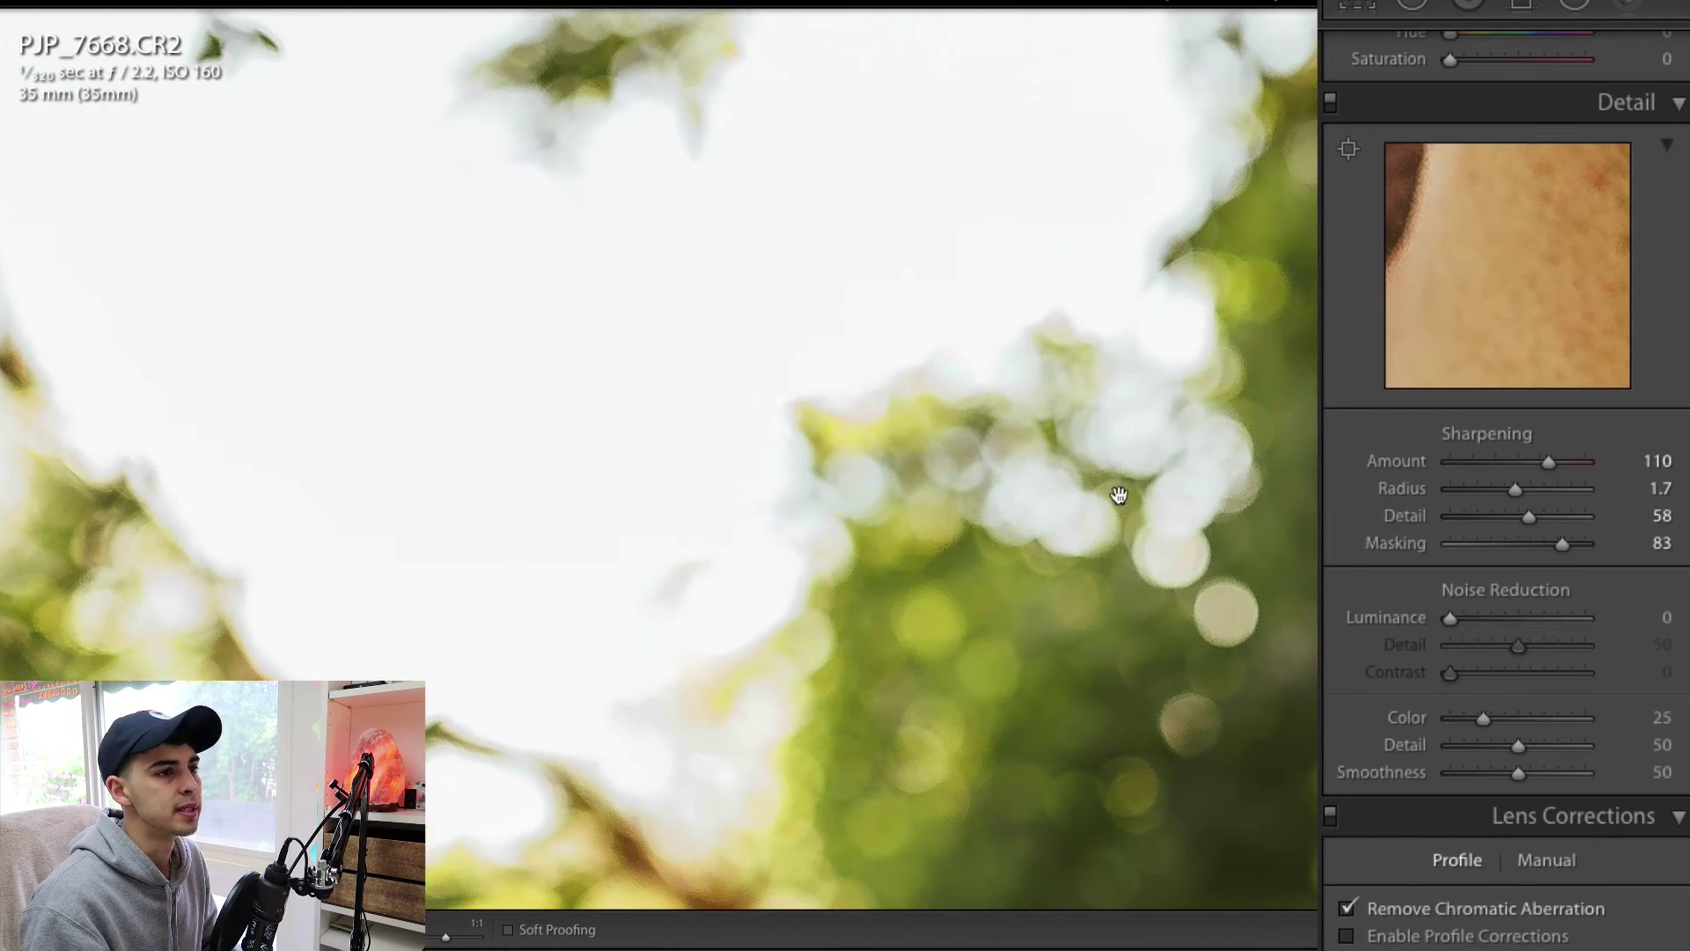
drag(1117, 490, 510, 347)
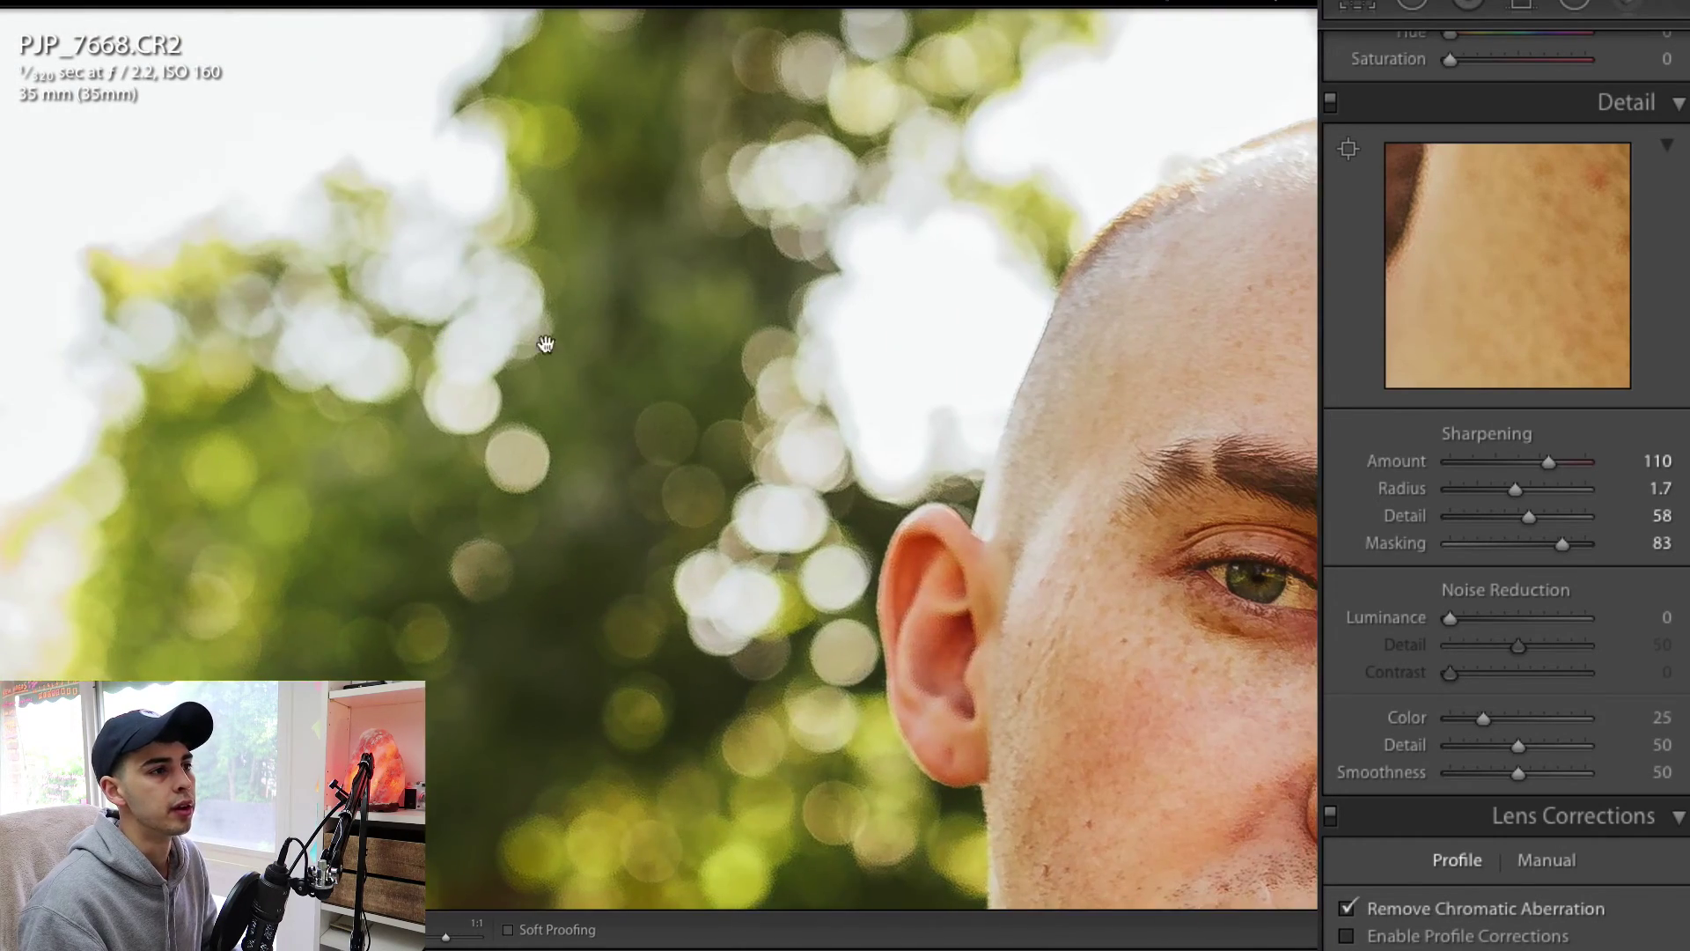
drag(753, 338, 1002, 392)
drag(1199, 410, 721, 237)
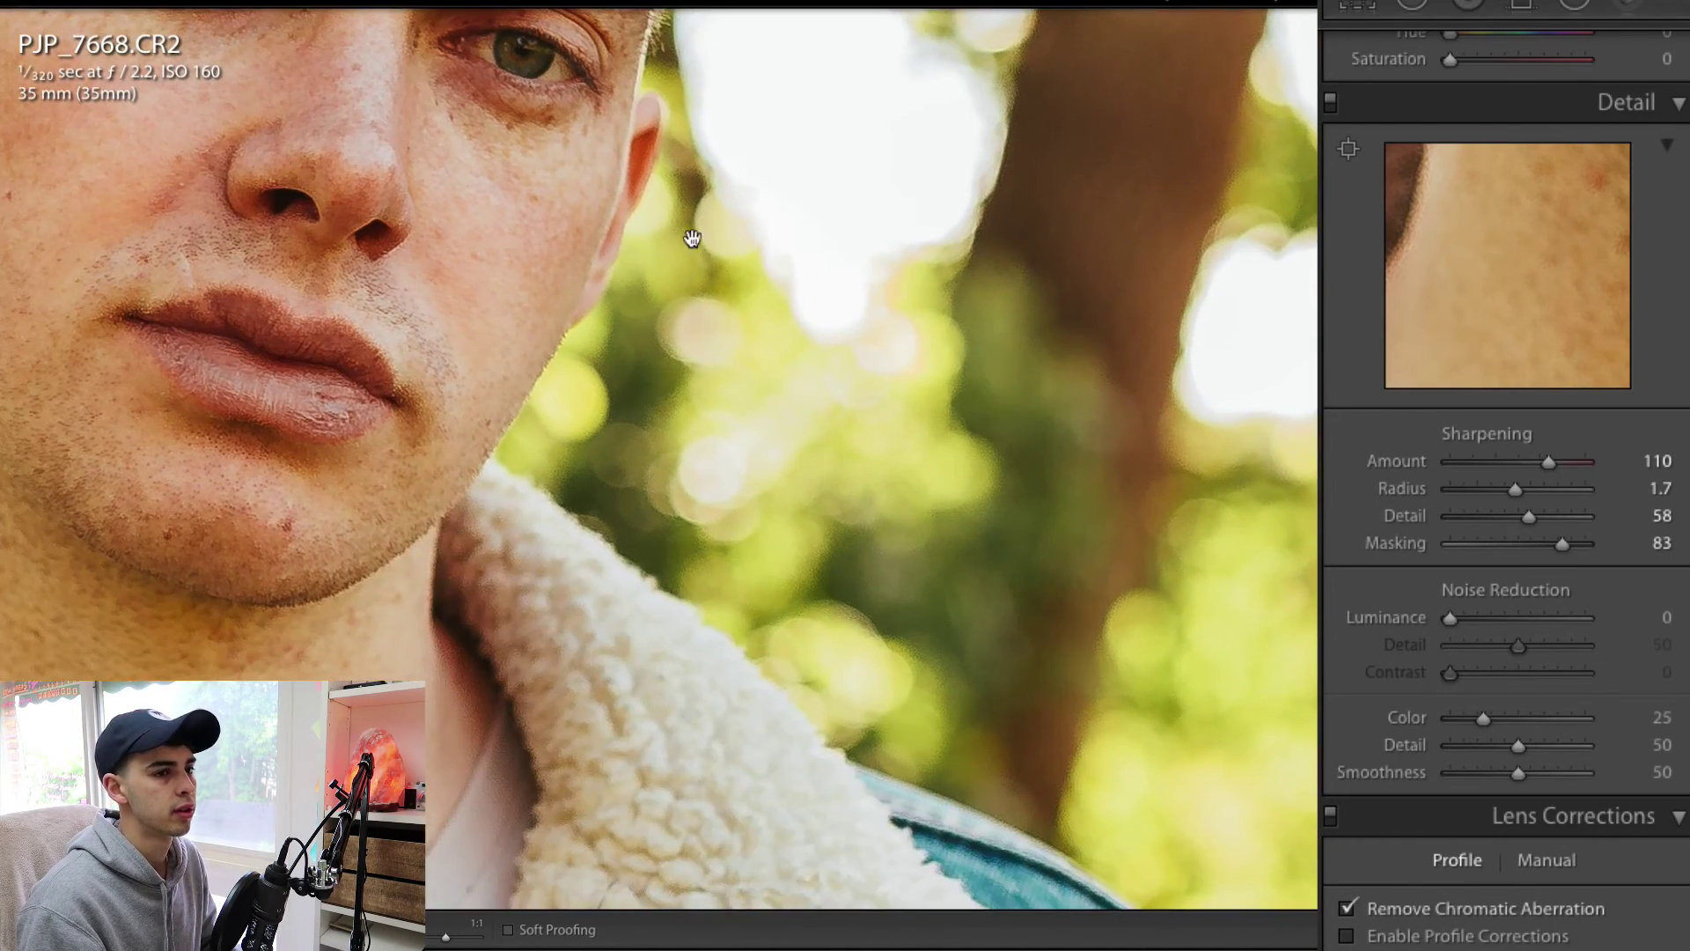
click(720, 238)
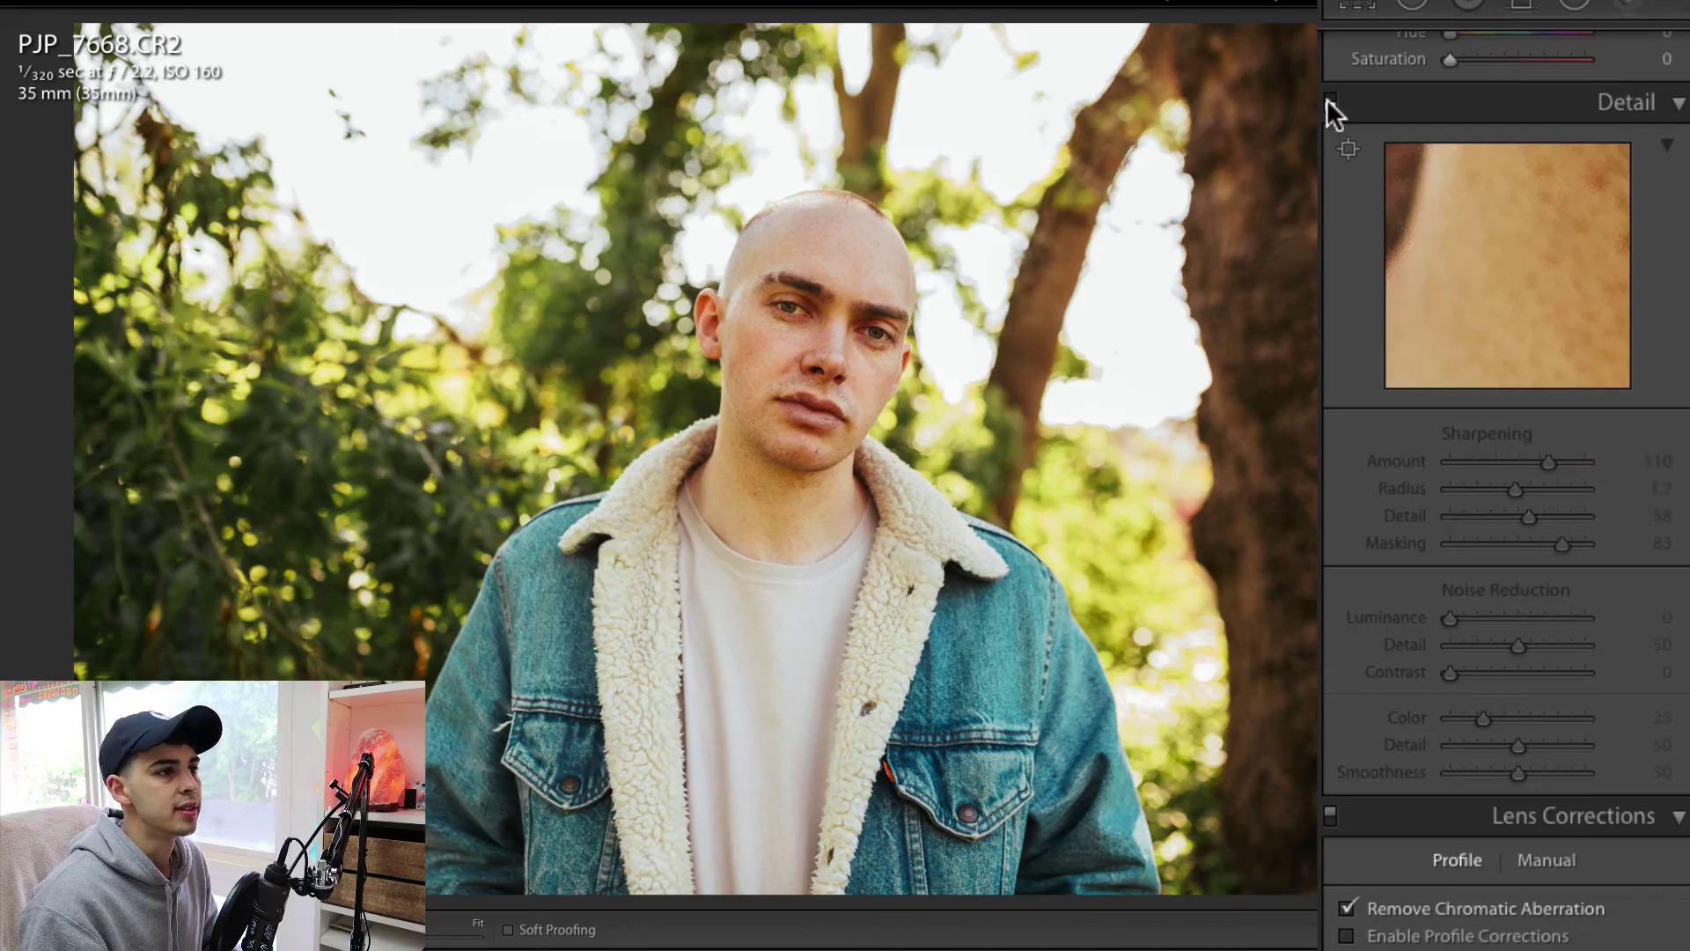